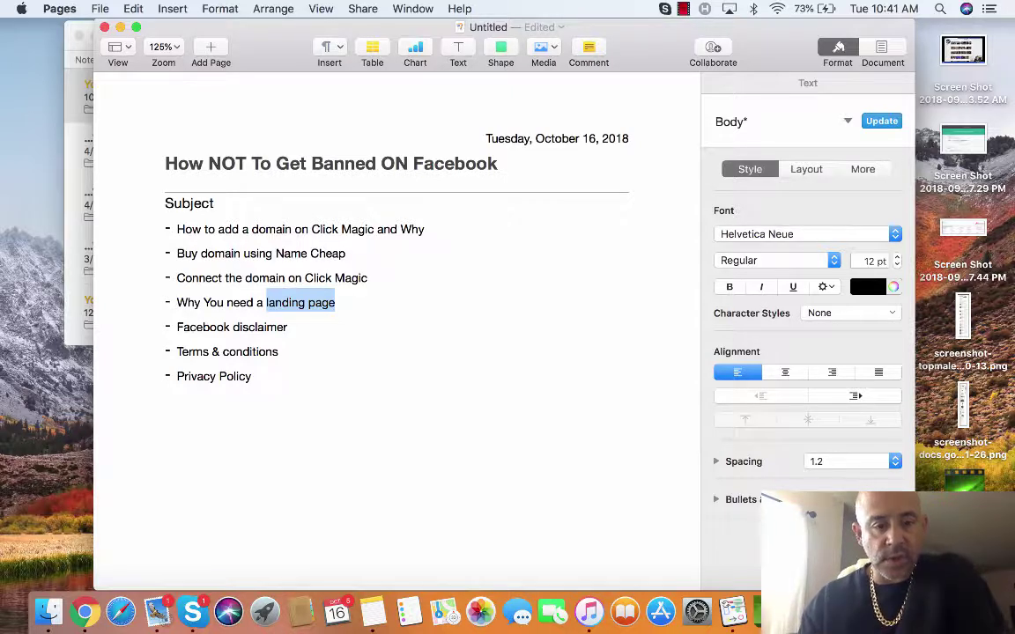
Step: Switch to Chrome, create the ClickBank HopLink for the Cryptoprophecy offer without a tracking ID, and select the generated link
left_click(85, 610)
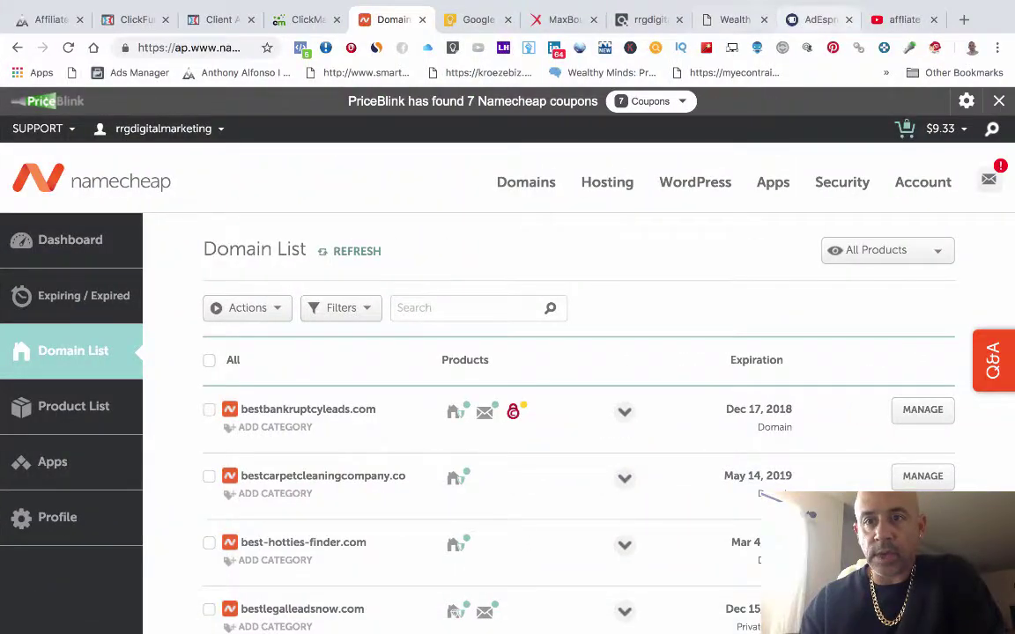
left_click(647, 19)
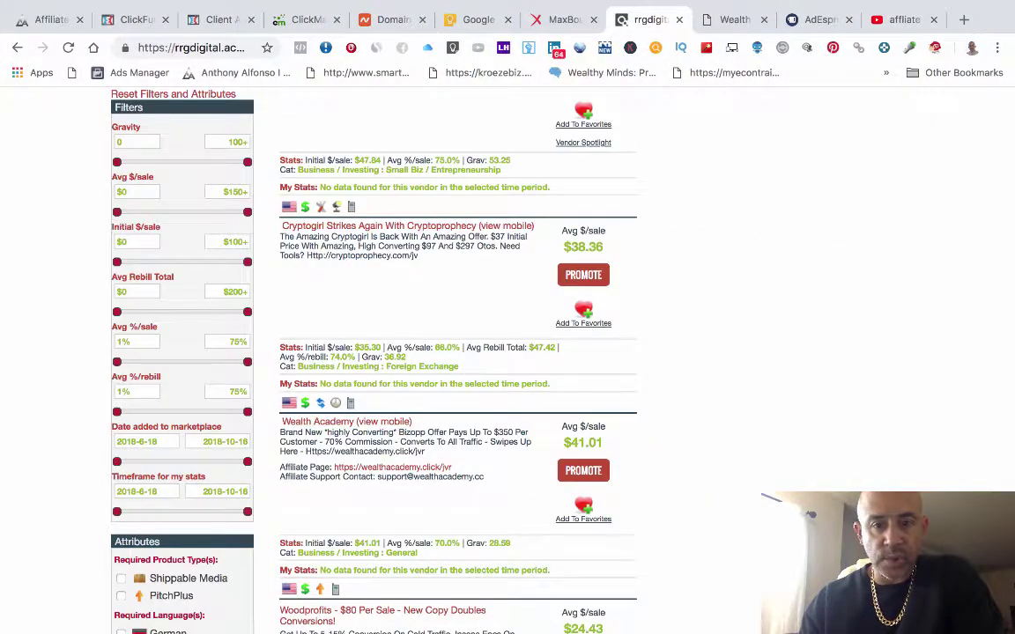
left_click(583, 275)
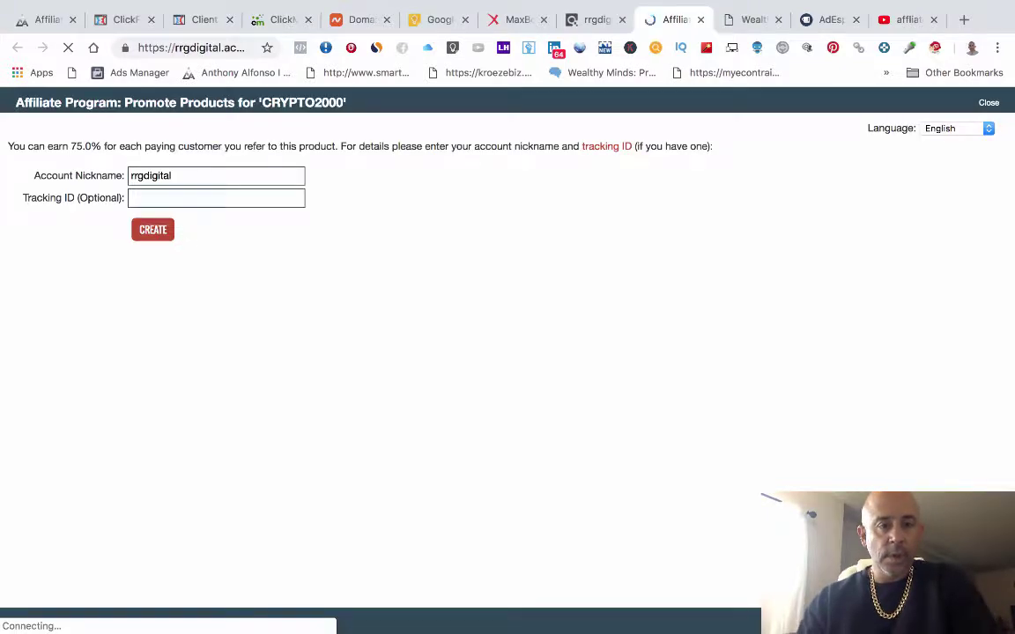
left_click(152, 229)
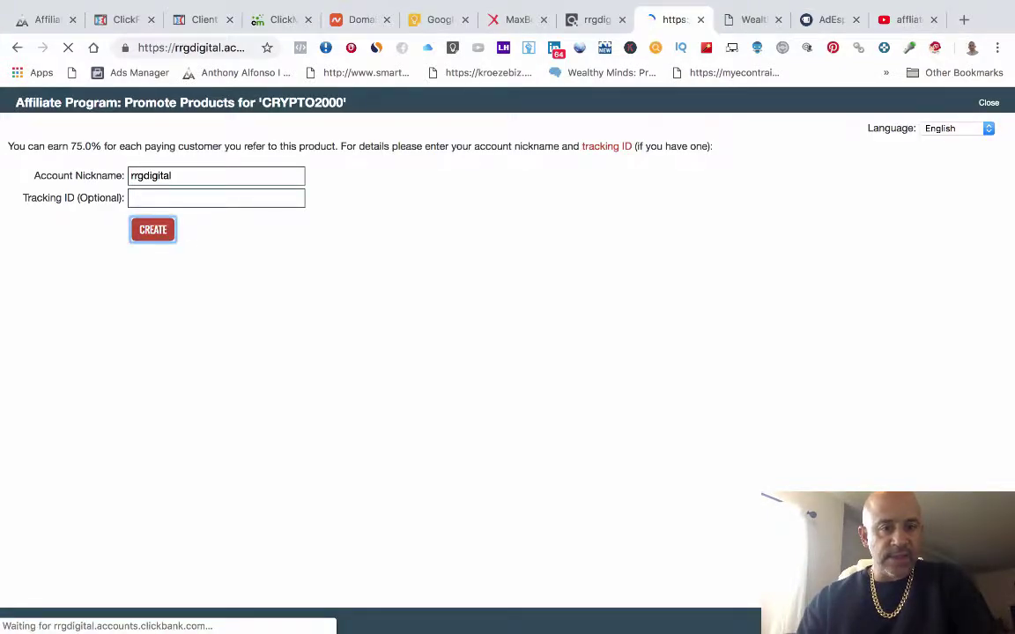
left_click(159, 175)
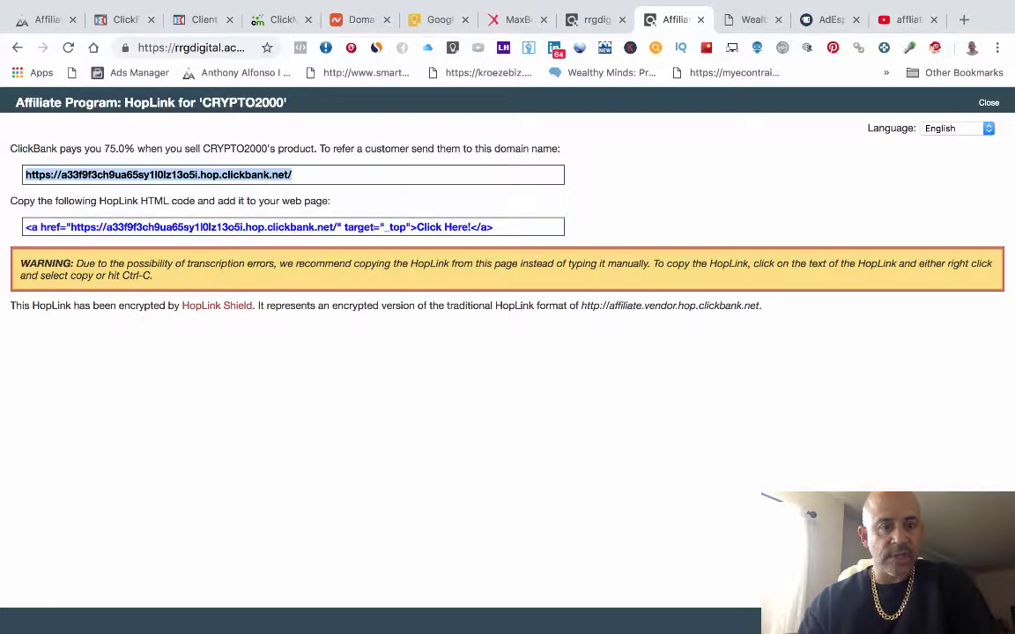
left_click(304, 175)
left_click_drag(294, 174, 25, 175)
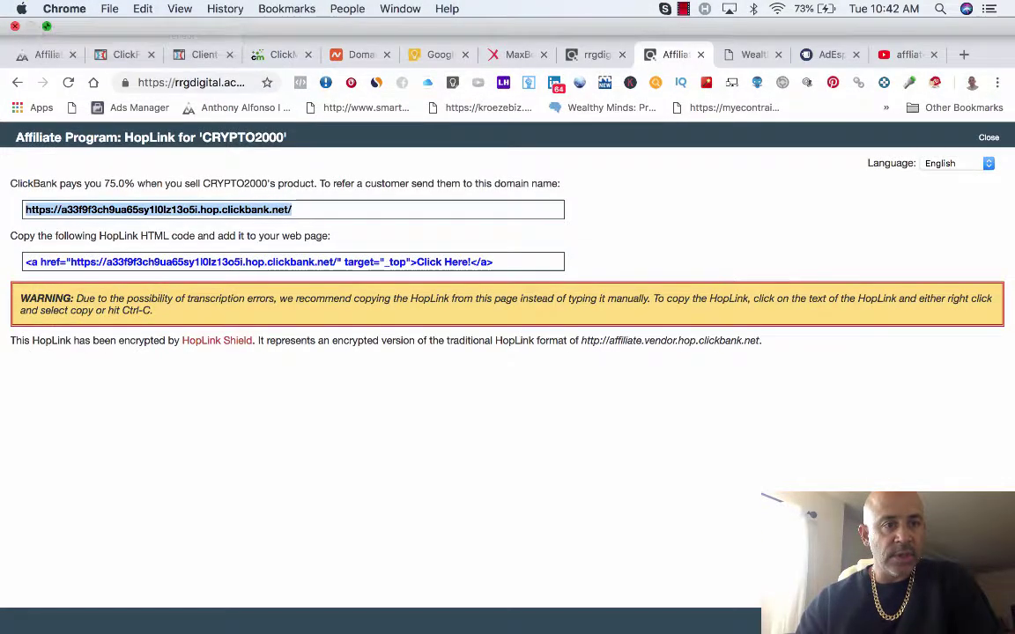
Step: Switch to the Pages document and review the outline items from adding a Click Magic domain through Privacy Policy
left_click(47, 25)
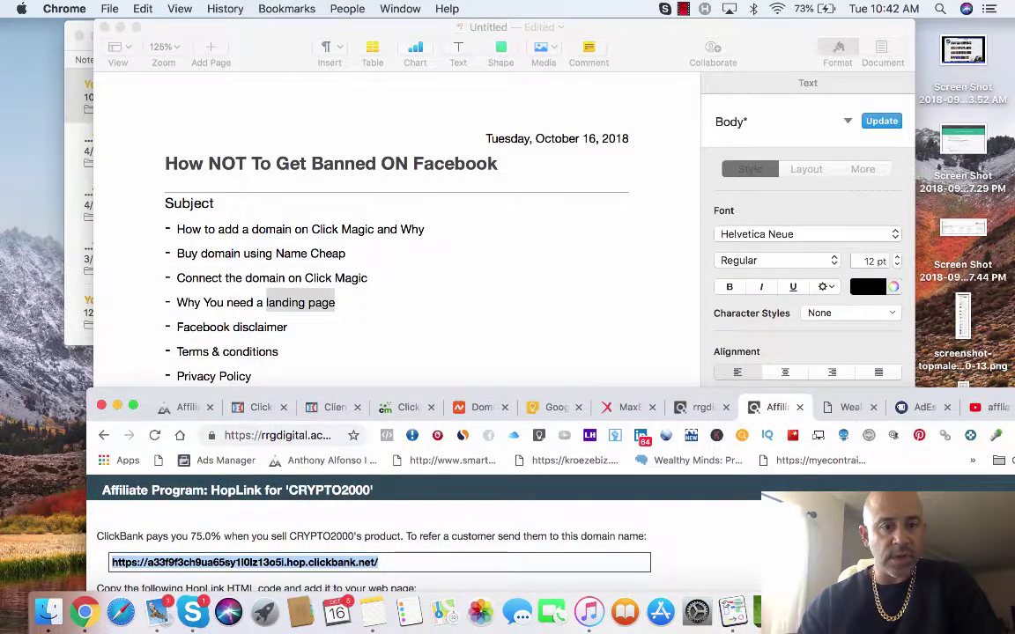
left_click(773, 237)
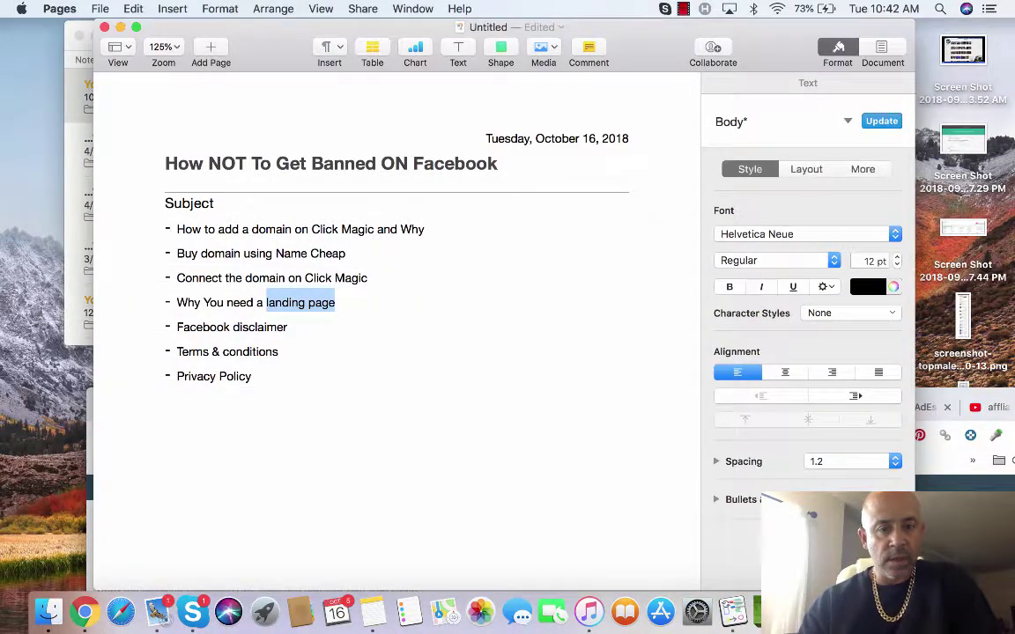
left_click_drag(427, 229, 184, 229)
left_click_drag(347, 254, 369, 278)
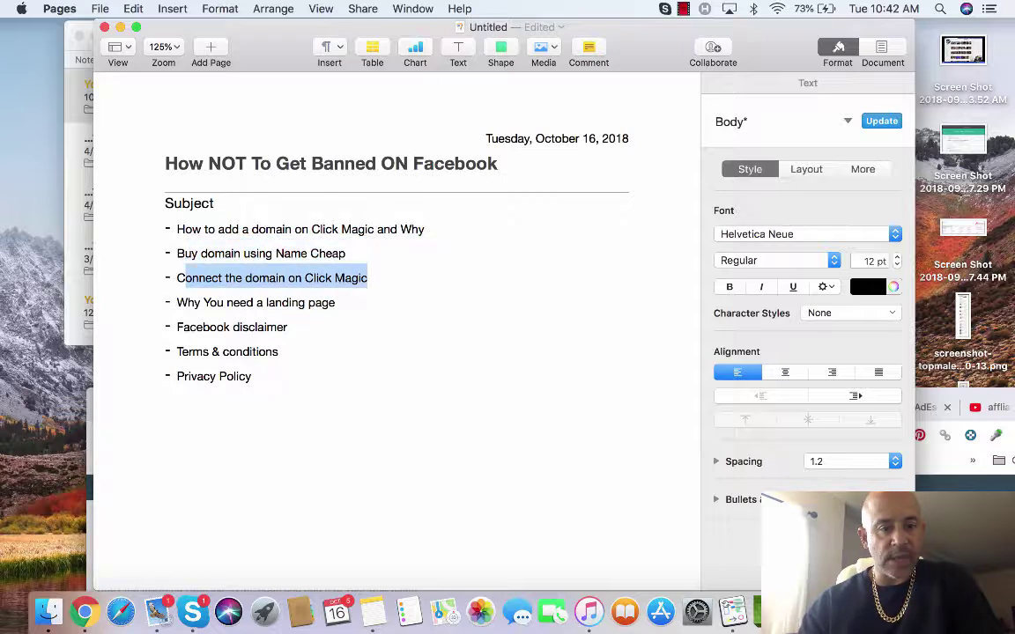
left_click_drag(177, 303, 335, 303)
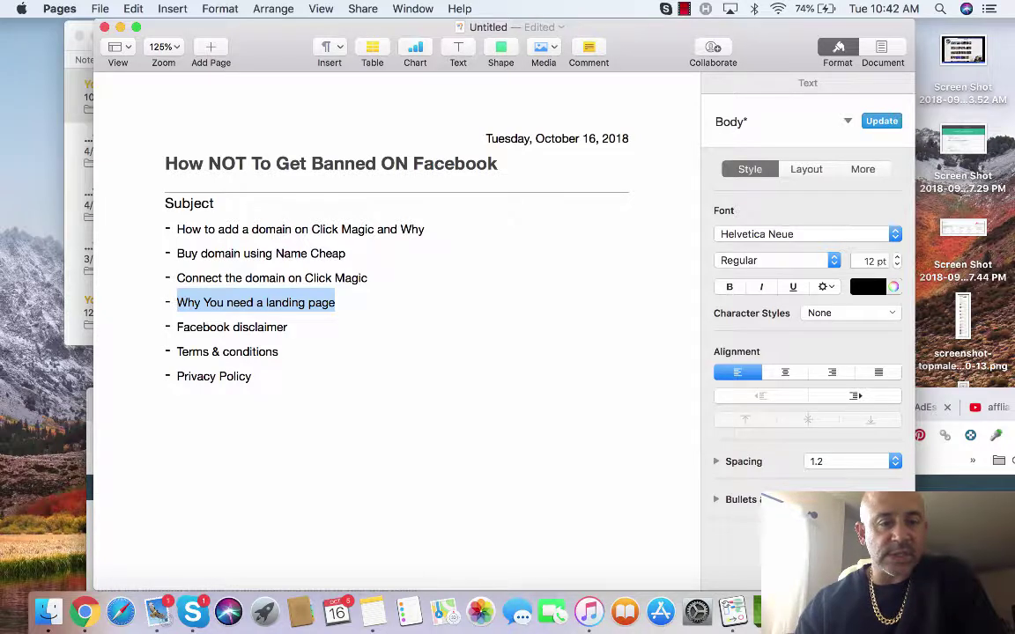
left_click(183, 327)
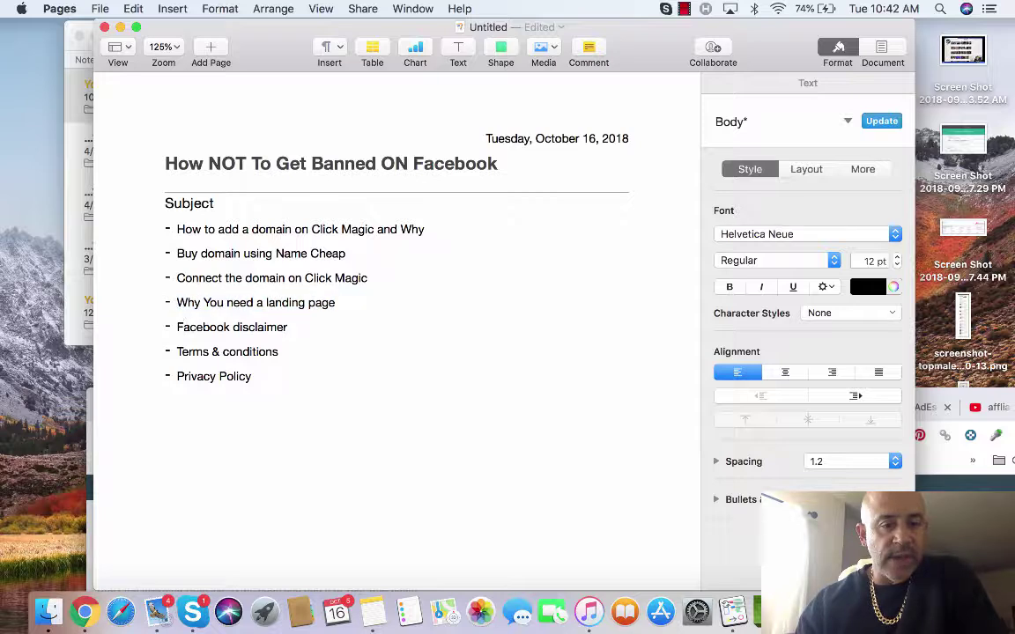
left_click_drag(176, 327, 287, 327)
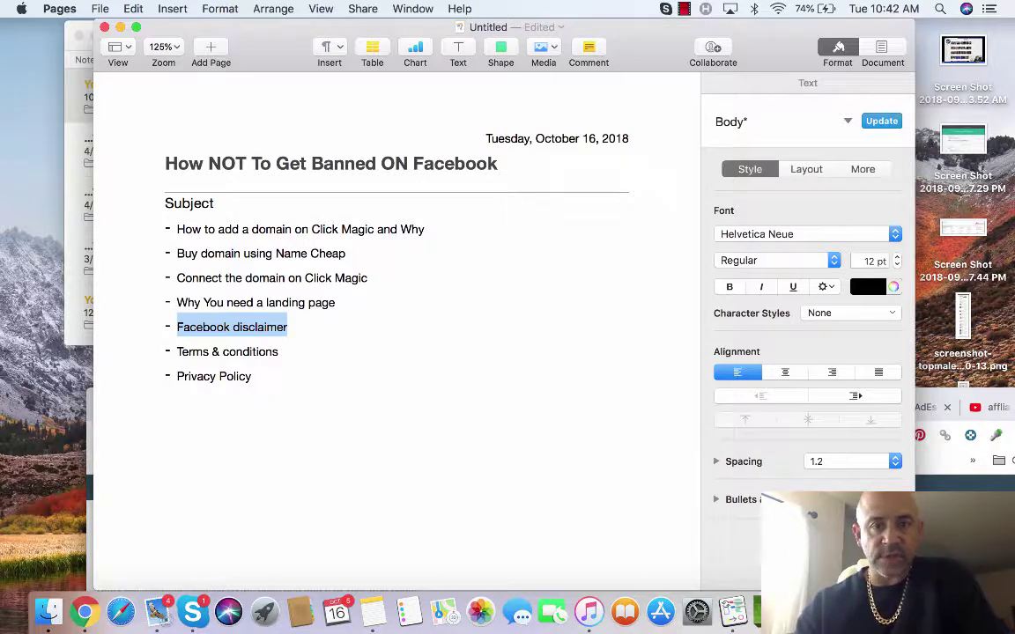
left_click(177, 352)
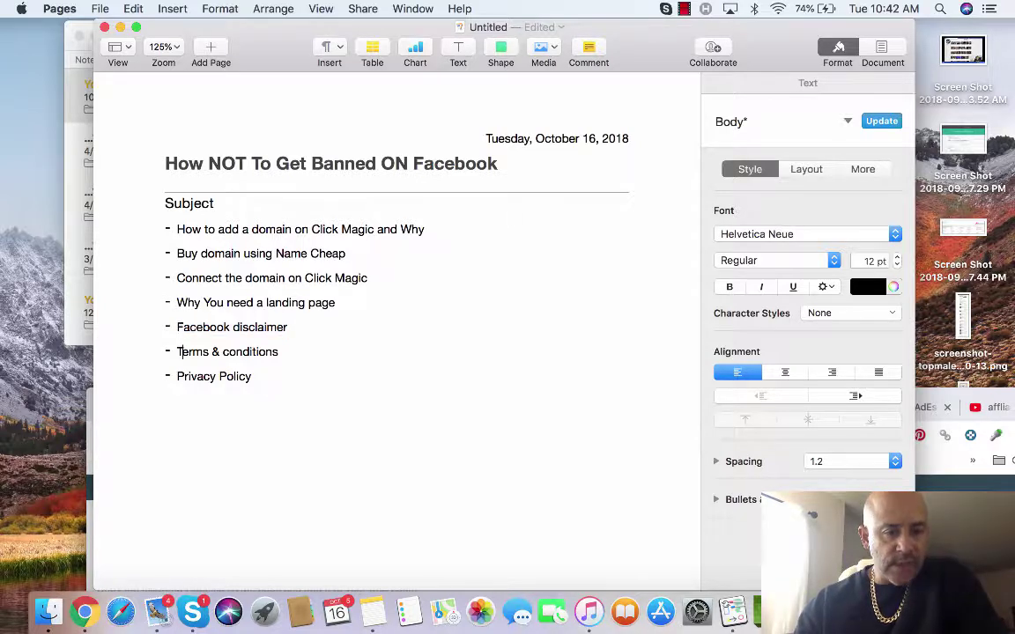
left_click_drag(177, 376, 257, 376)
left_click(278, 352)
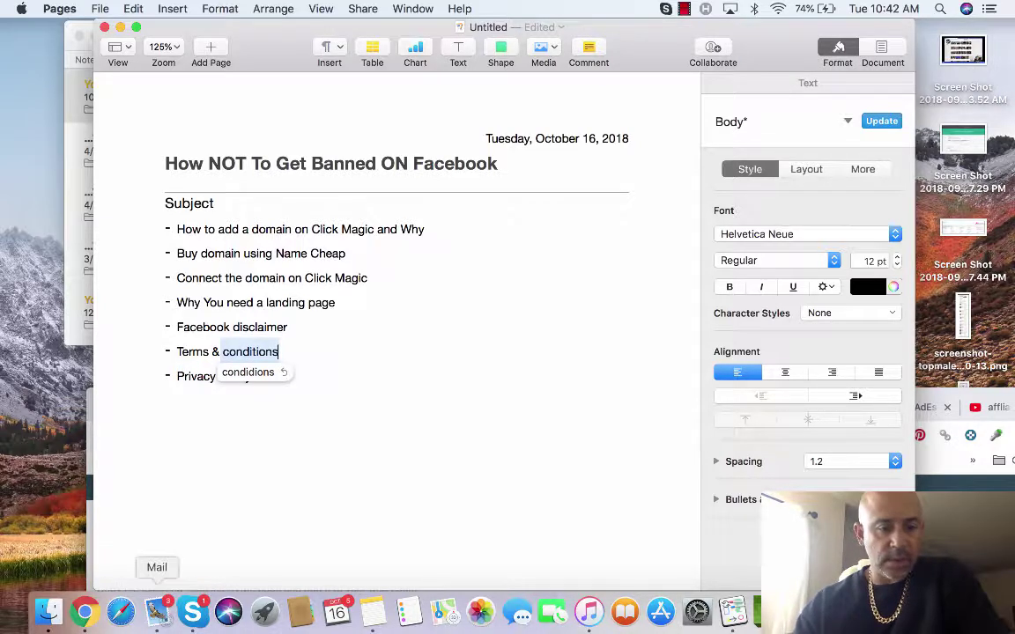
Step: Quit Mail and Skype
right_click(157, 611)
left_click(163, 562)
right_click(192, 611)
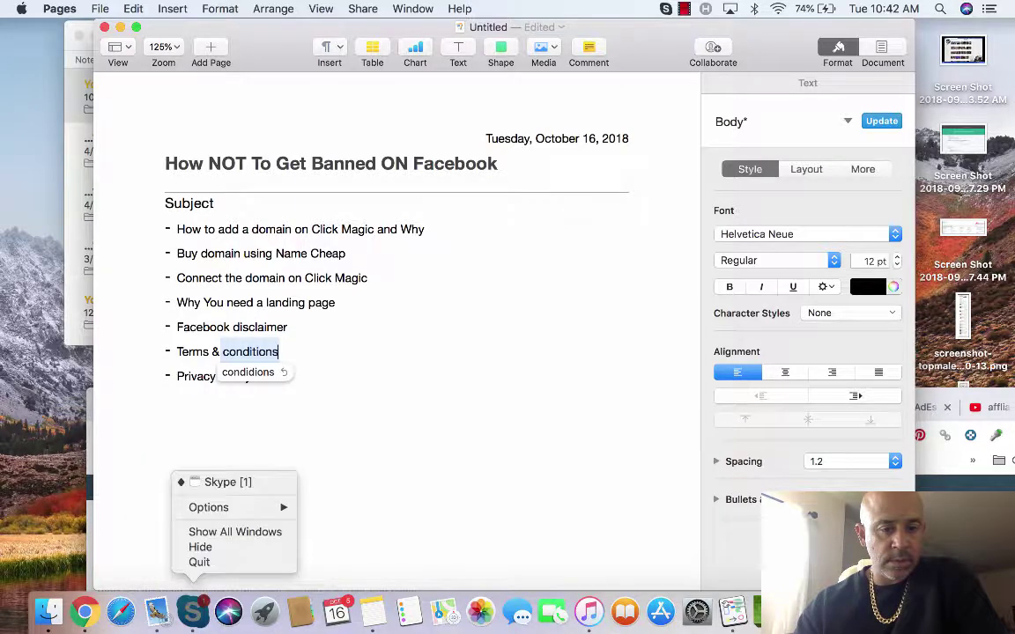
left_click(199, 562)
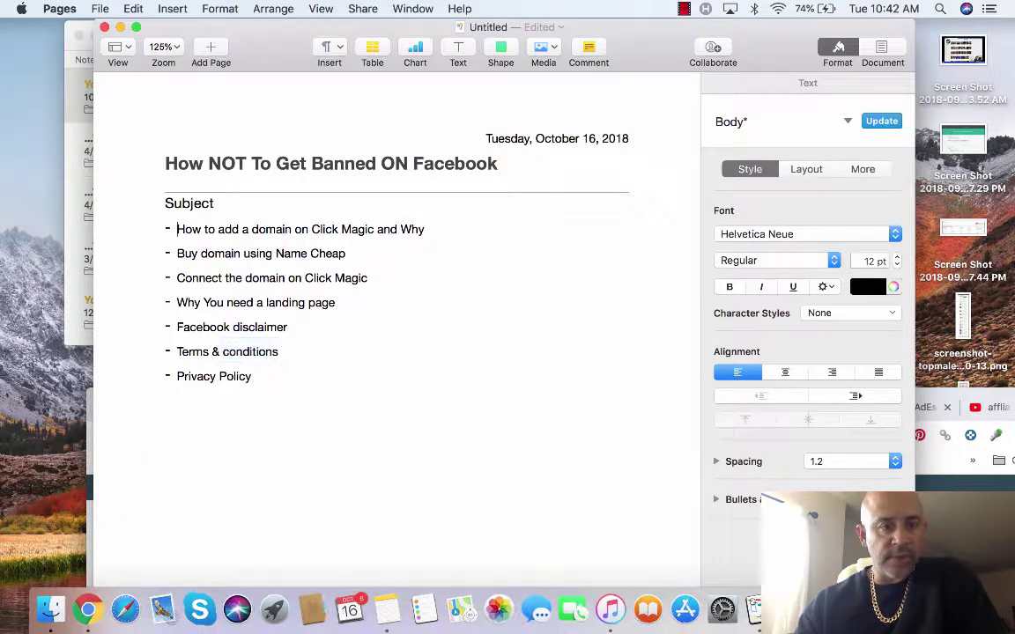
Step: Switch to Chrome and, in ClickMagick's new-link form, set the tracking domain to healthandgratitudeforlife.com and the link ID to "offer"
left_click_drag(177, 229, 428, 230)
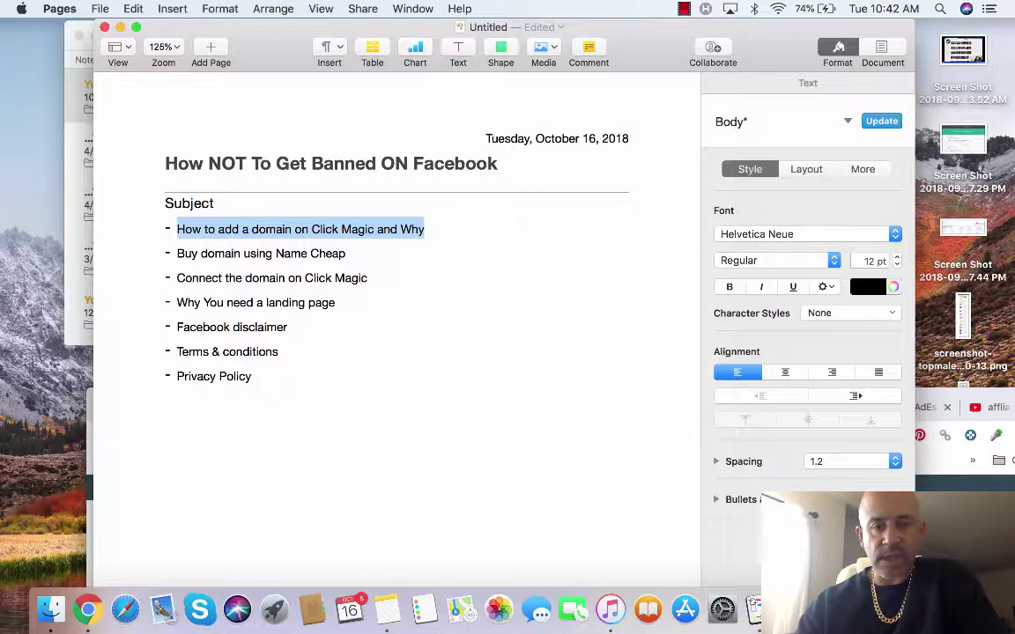
key("super+Tab")
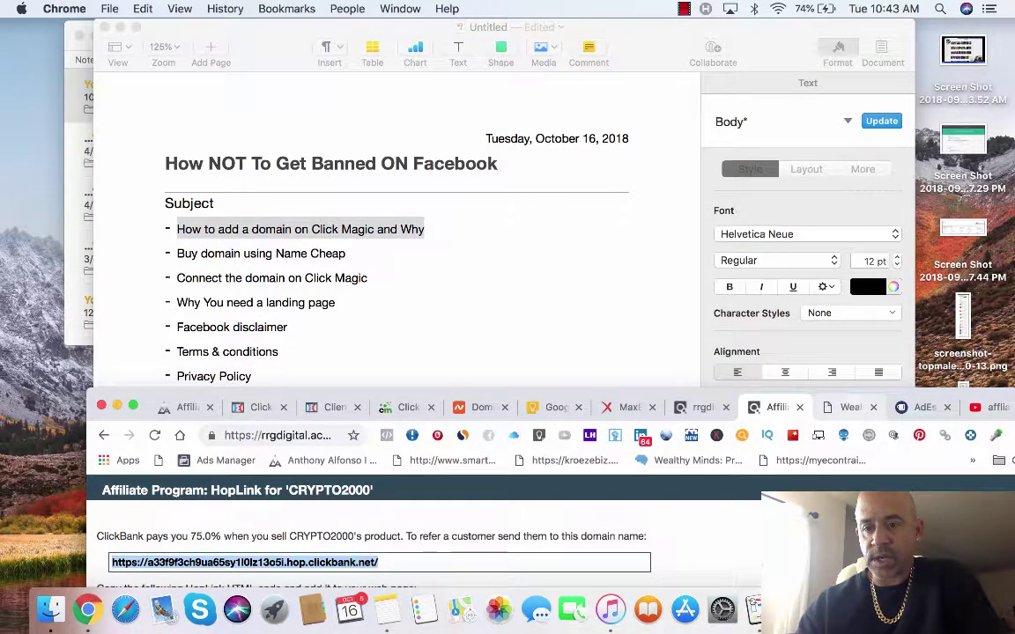
left_click_drag(529, 395, 482, 263)
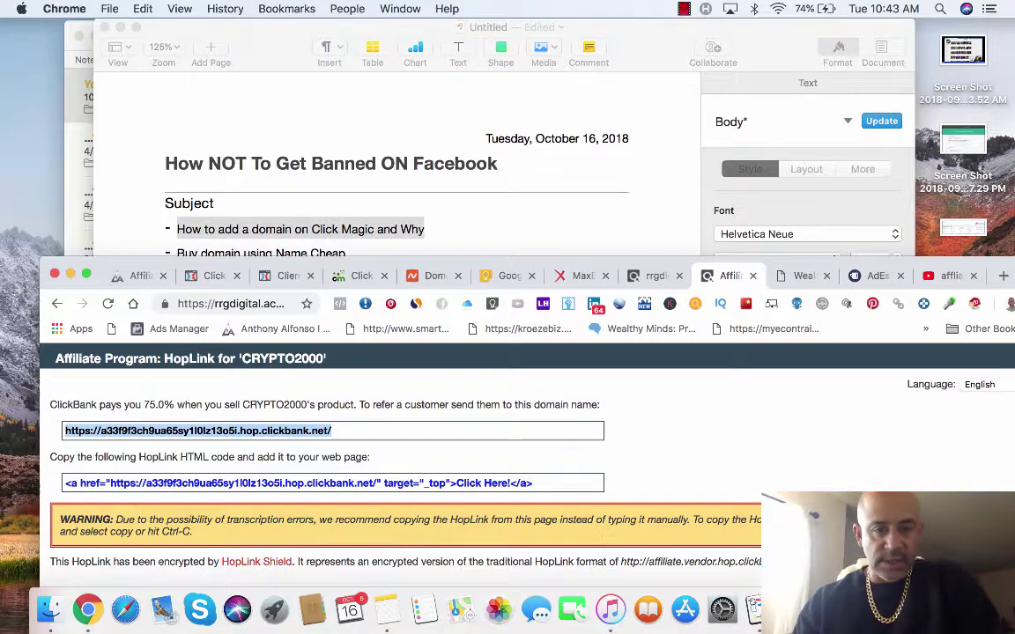
left_click(361, 276)
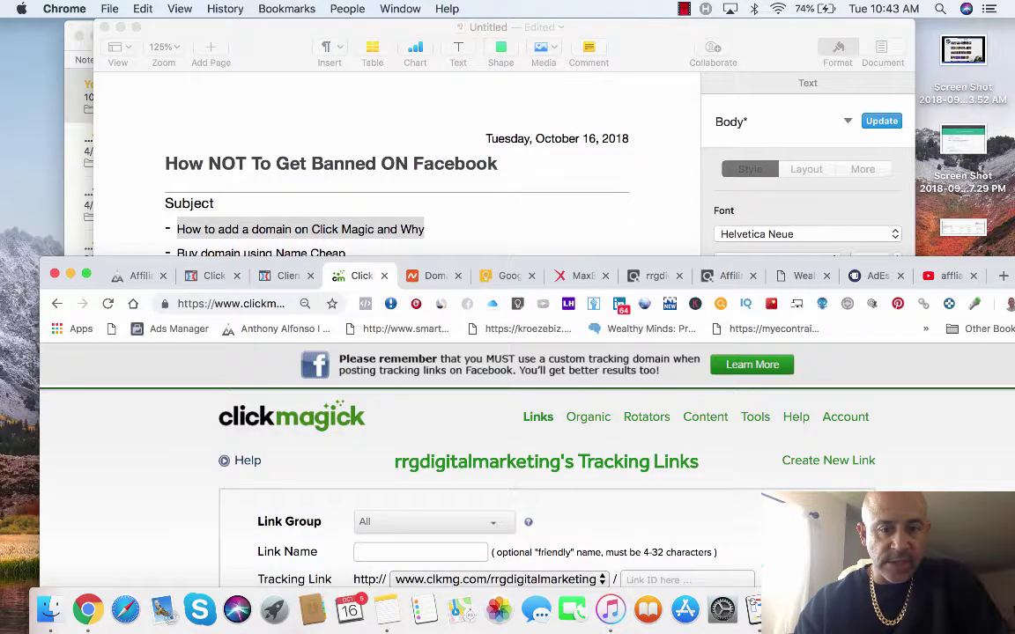
scroll(546, 475, "down", 3)
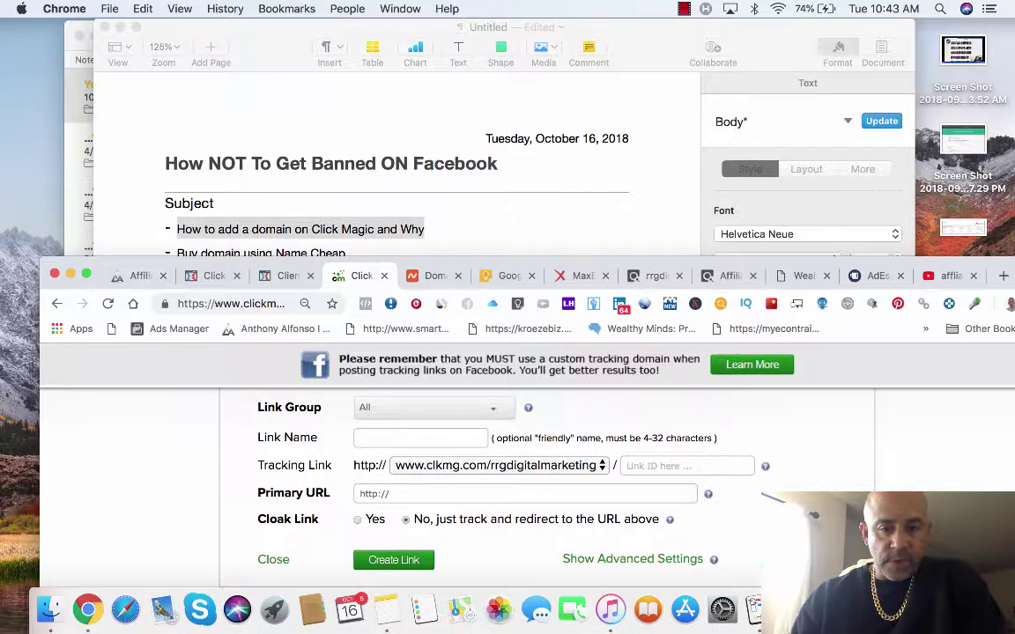
left_click(497, 465)
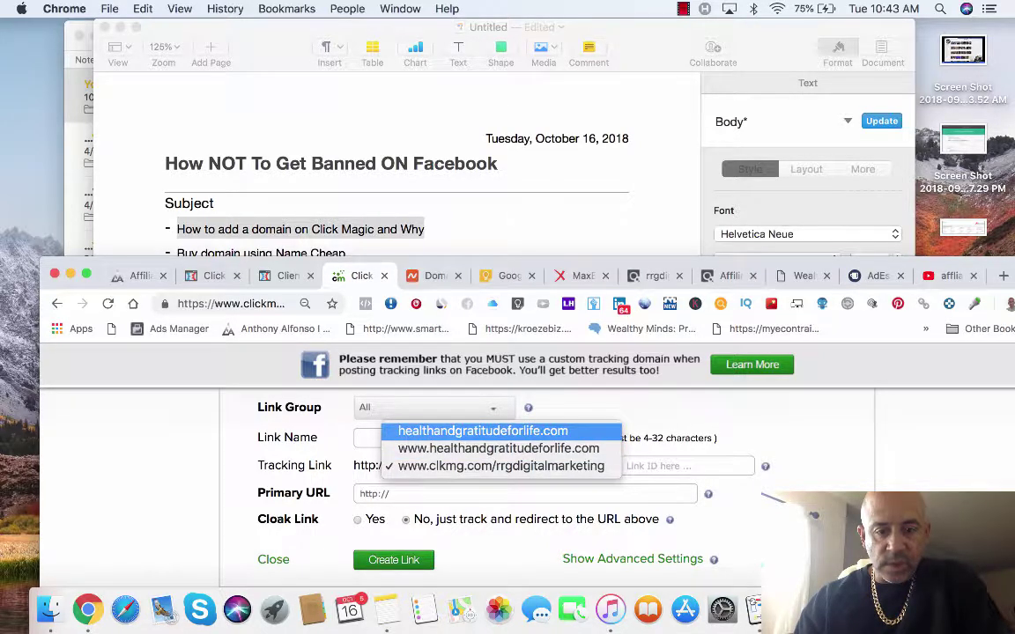
key("Return")
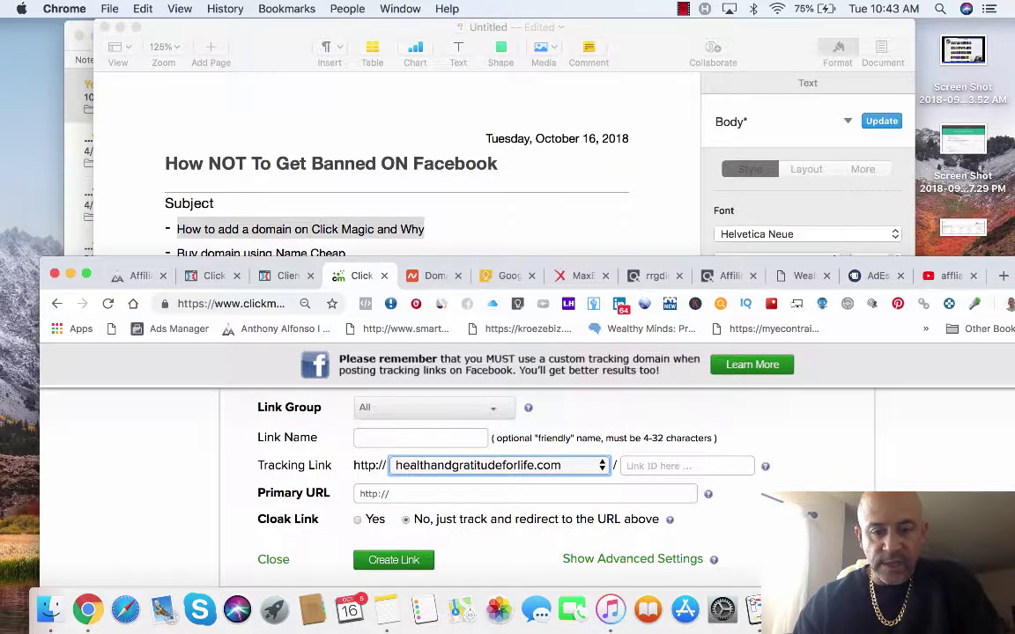
left_click(687, 466)
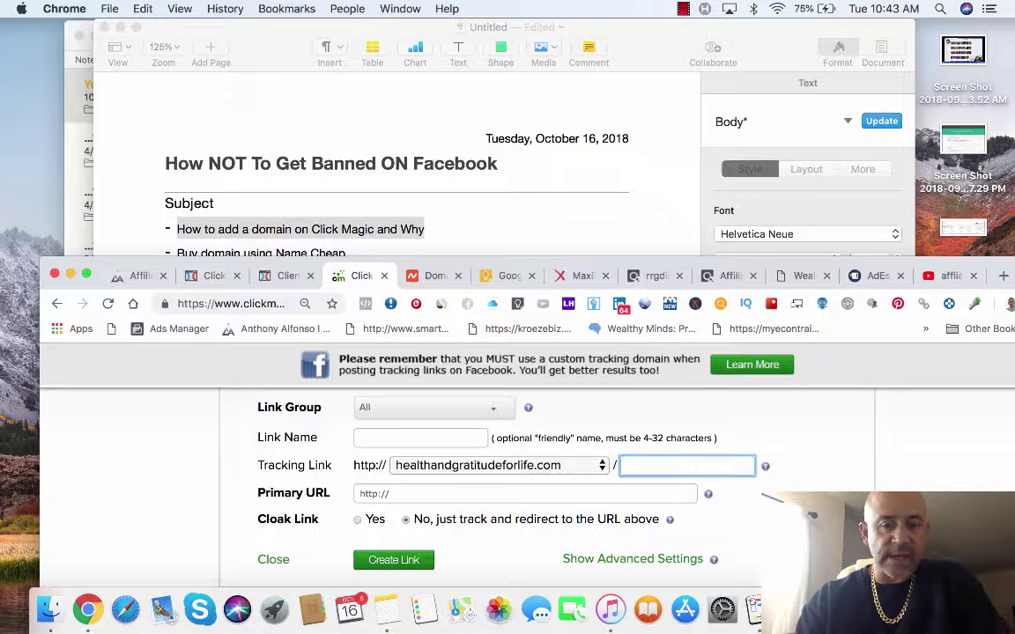
type("offer")
key("Tab")
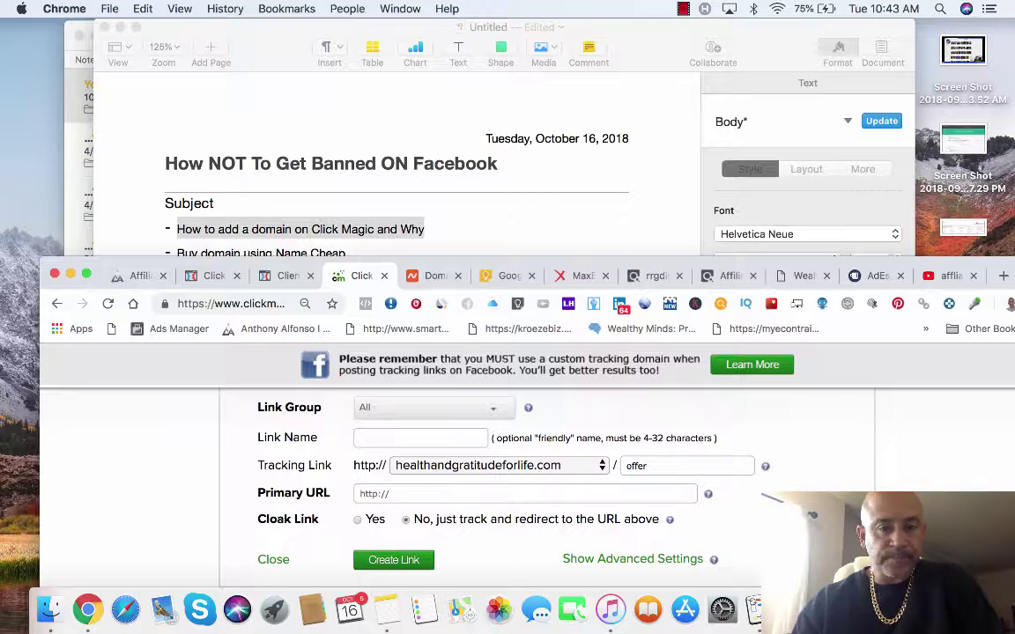
Step: Highlight the "Buy domain using Name Cheap" item in the Pages outline and return to Chrome
left_click(264, 253)
left_click_drag(177, 254, 346, 254)
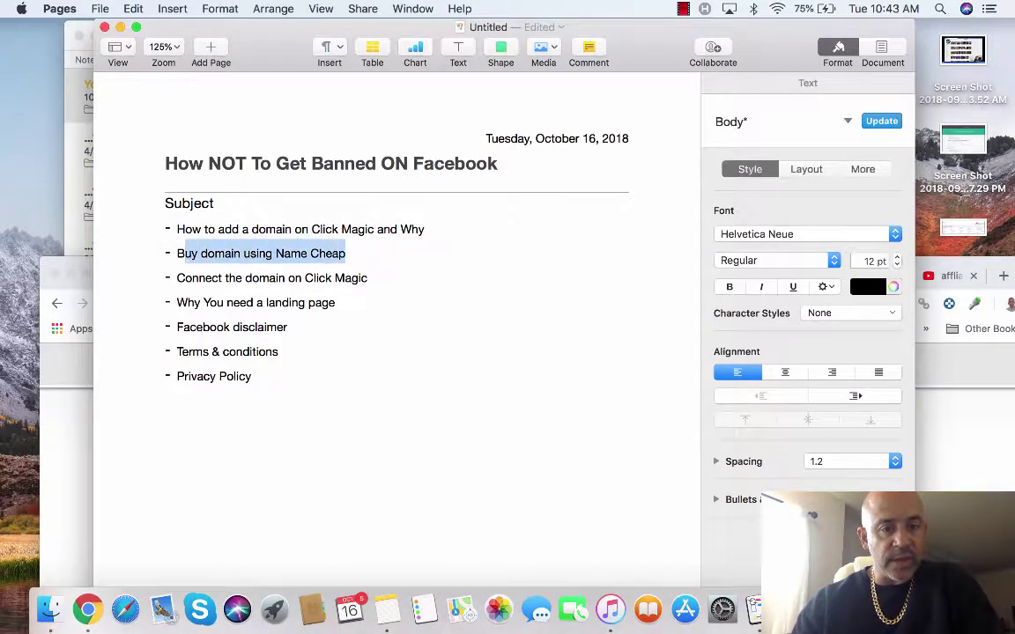
key("super+Tab")
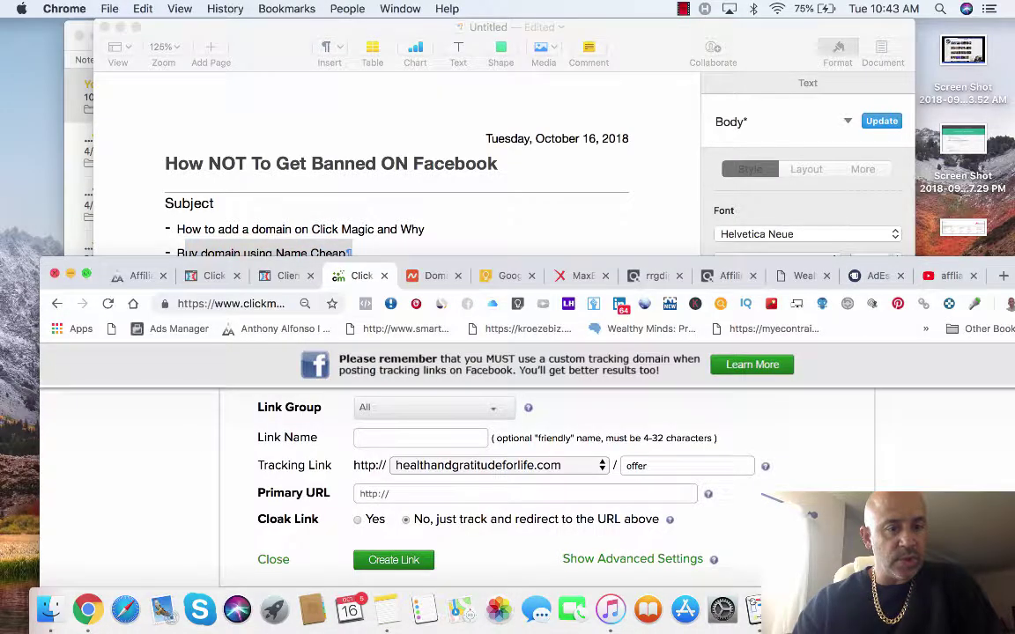
Step: Find healthandgratitudeforlife.com in the Namecheap domain list and open its management page
left_click(87, 274)
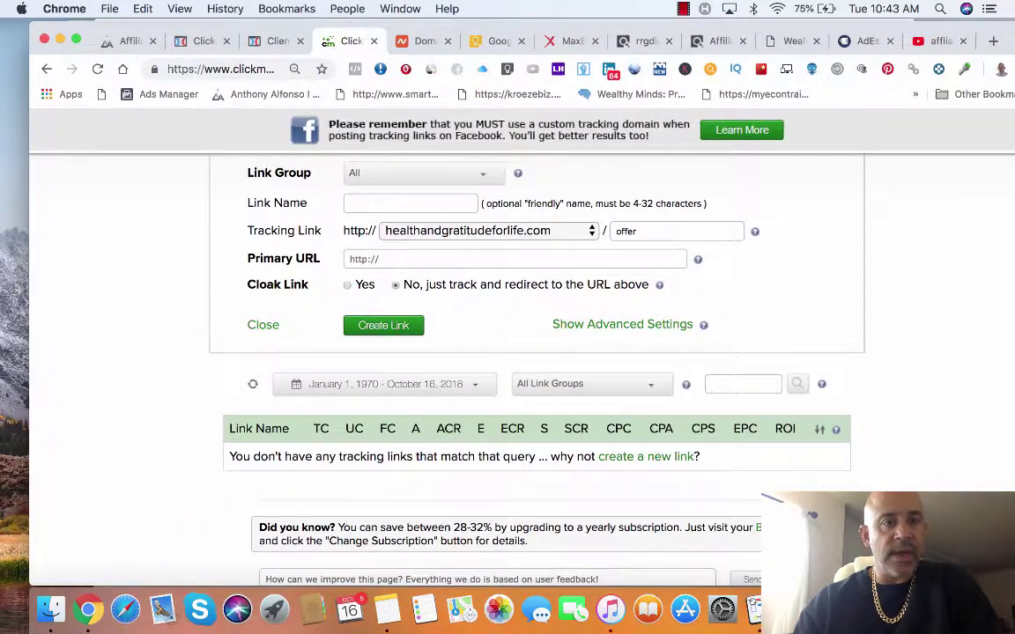
left_click(423, 41)
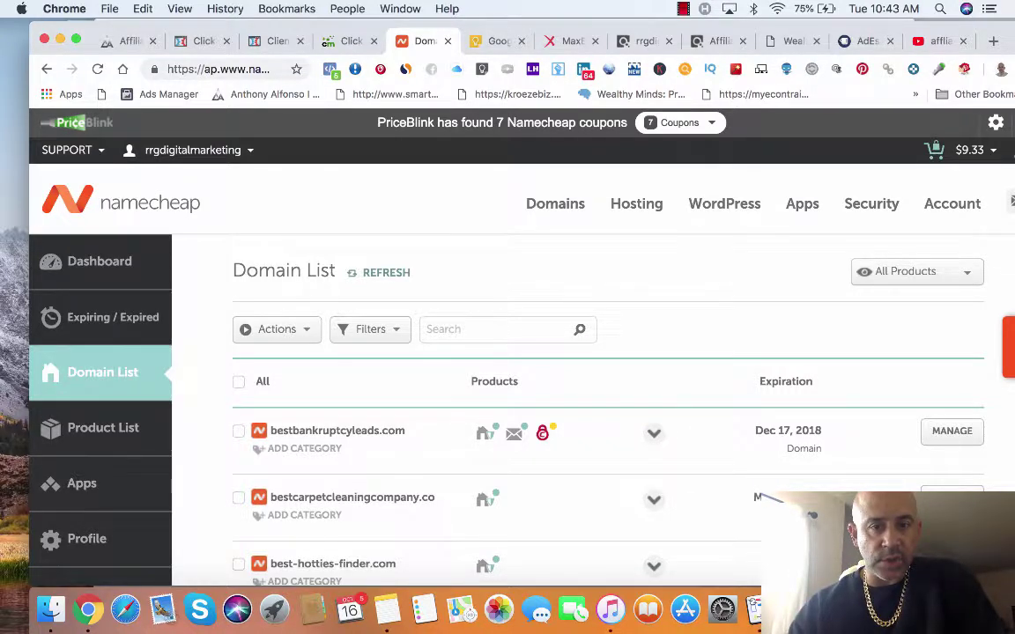
scroll(564, 396, "down", 4)
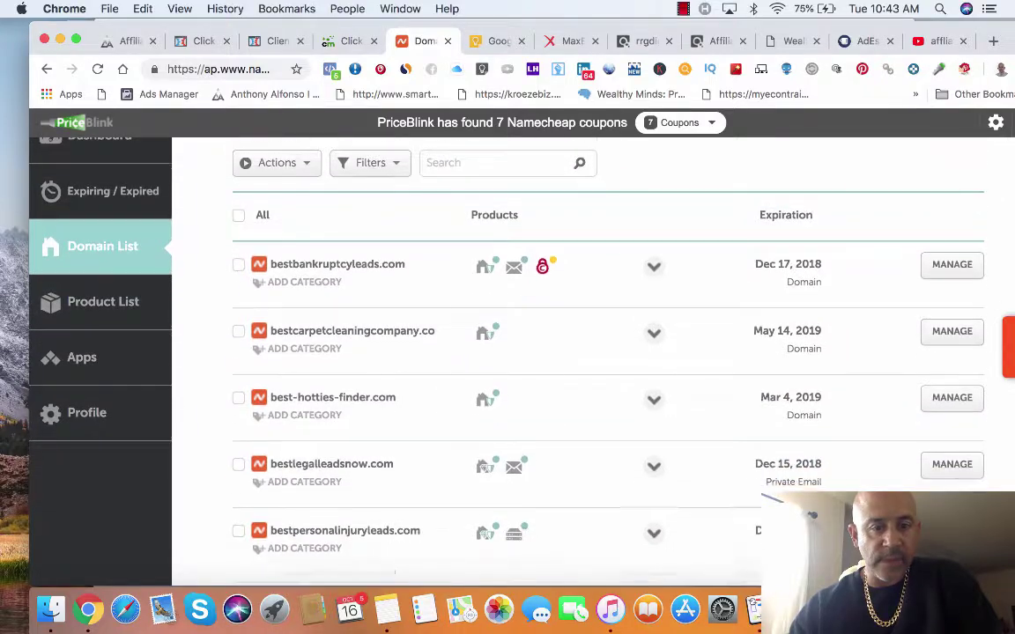
scroll(564, 361, "down", 8)
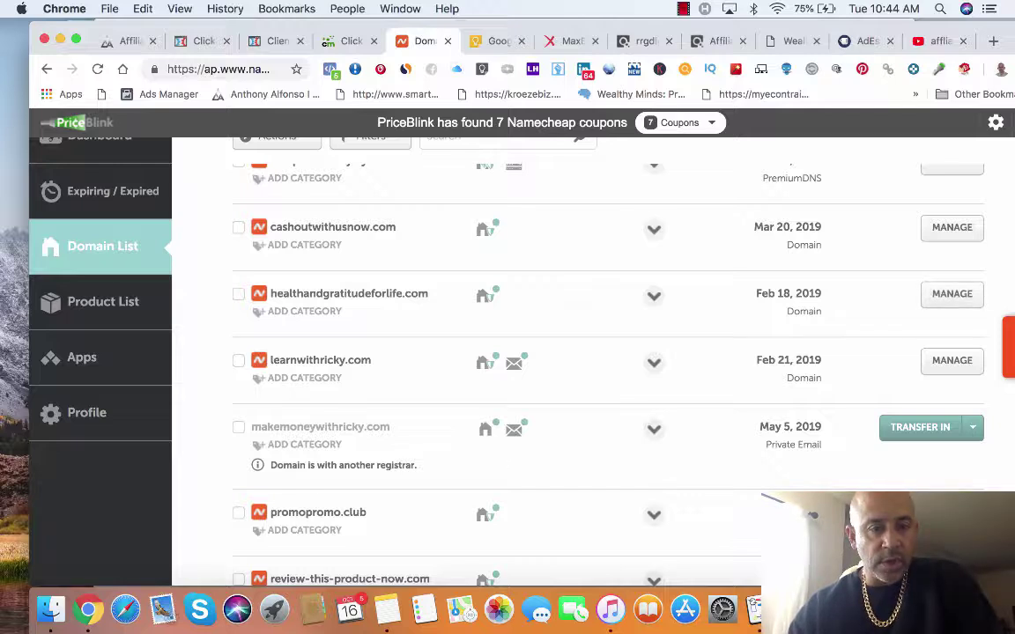
mouse_move(270, 293)
left_mouse_down()
mouse_move(429, 294)
mouse_move(344, 312)
left_mouse_up()
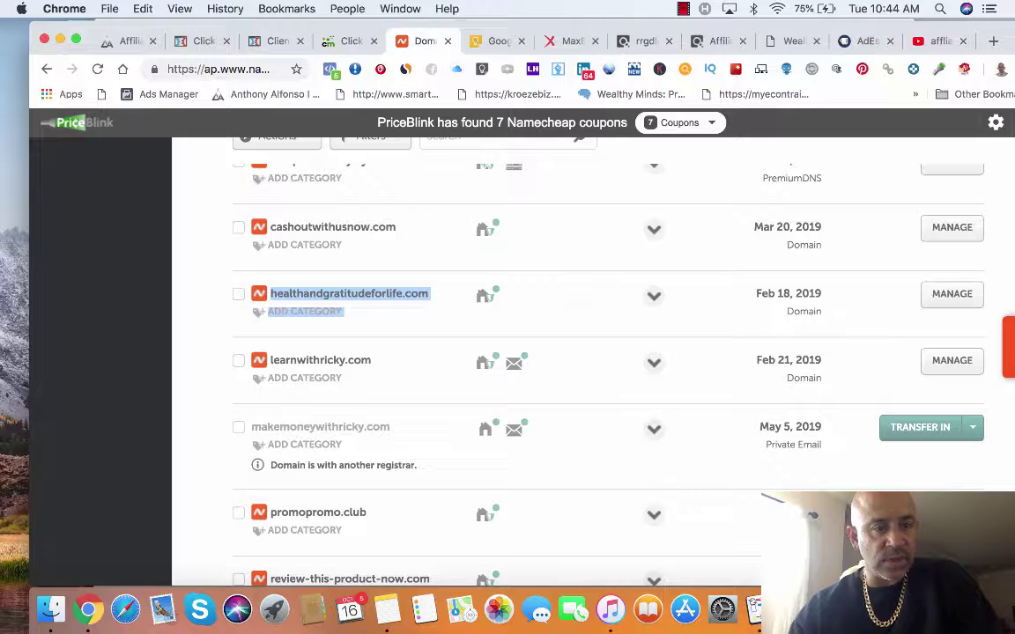
scroll(528, 353, "up", 15)
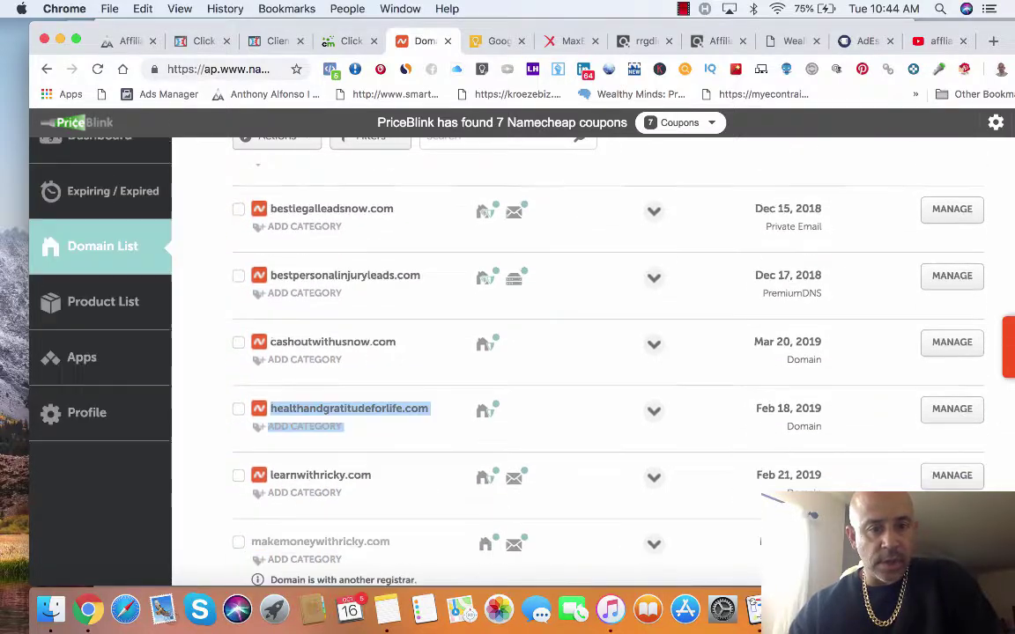
scroll(564, 370, "down", 12)
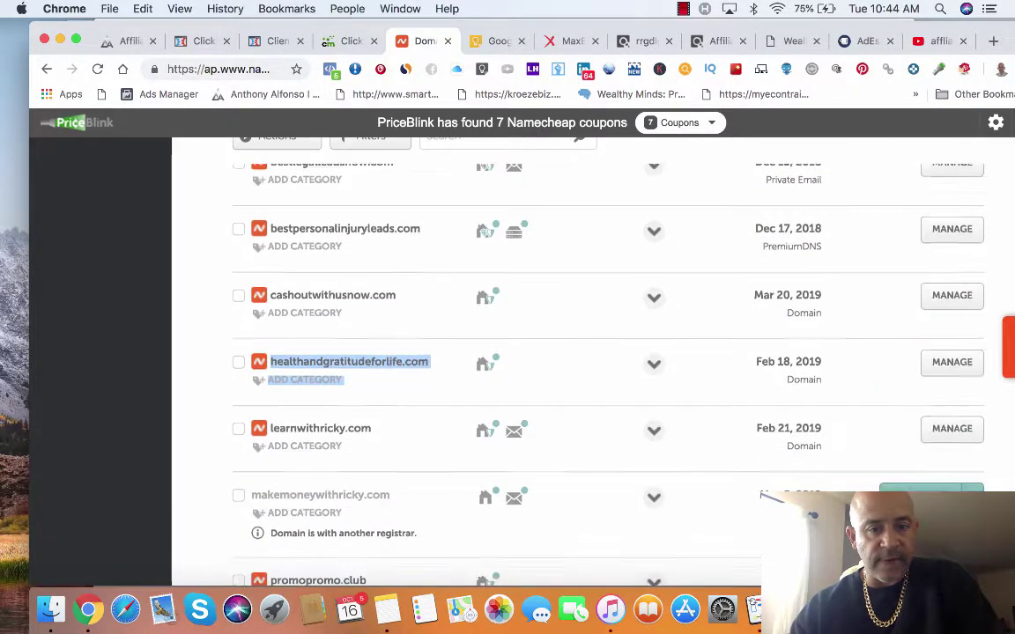
left_click(951, 362)
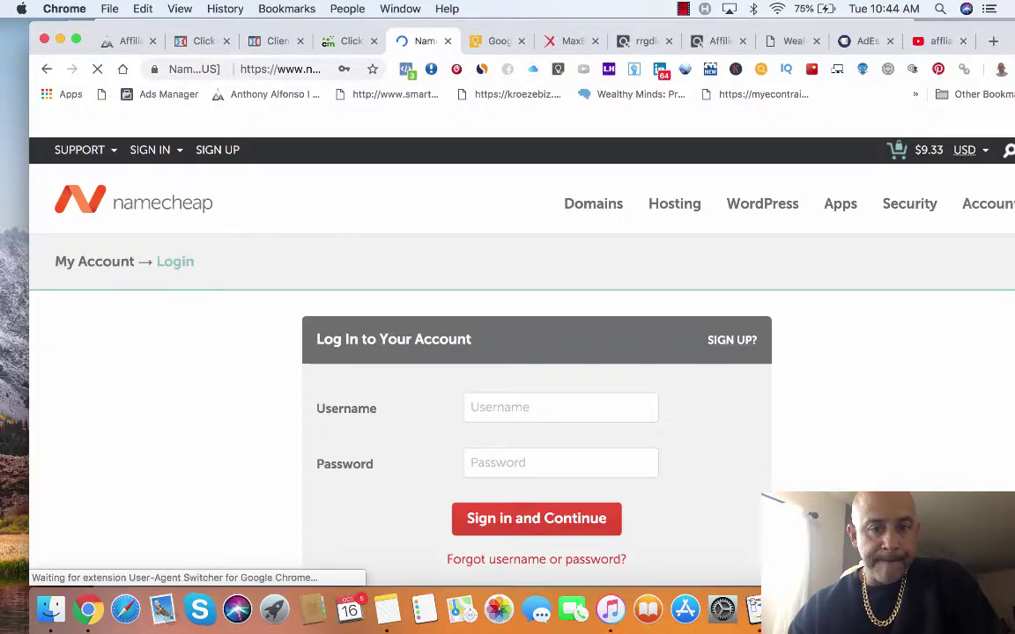
Step: Sign in to the Namecheap account with the saved username and password
left_click(560, 408)
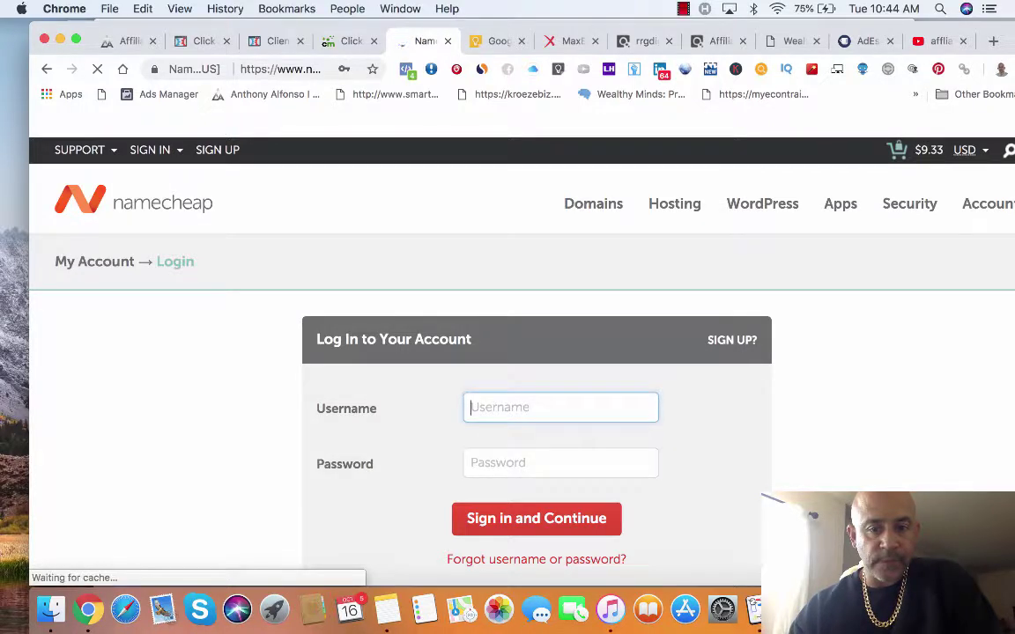
left_click(560, 463)
key("Up")
key("Up")
key("Up")
key("Return")
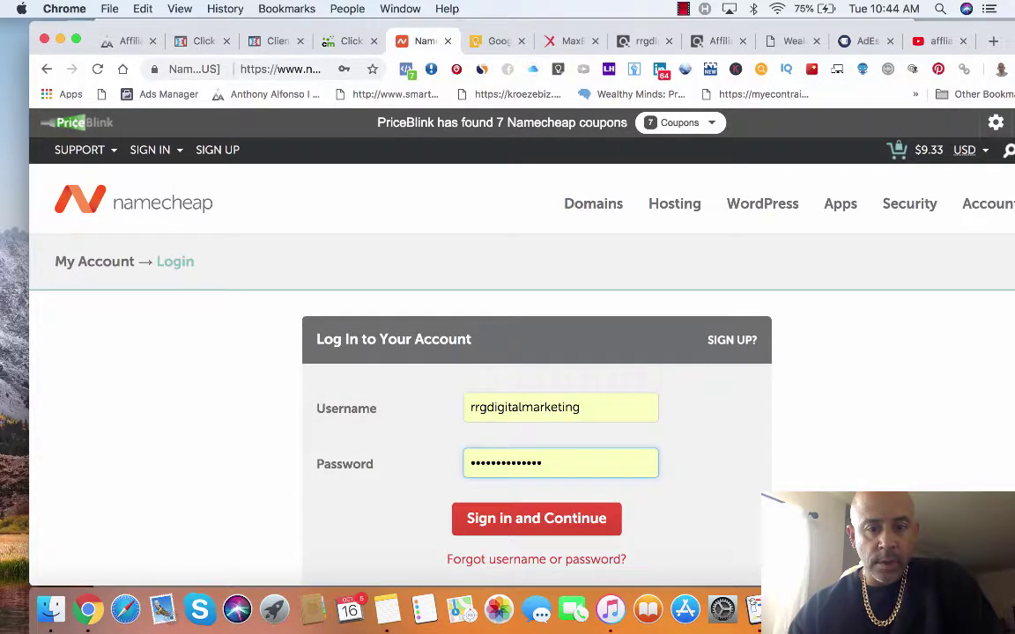
key("Return")
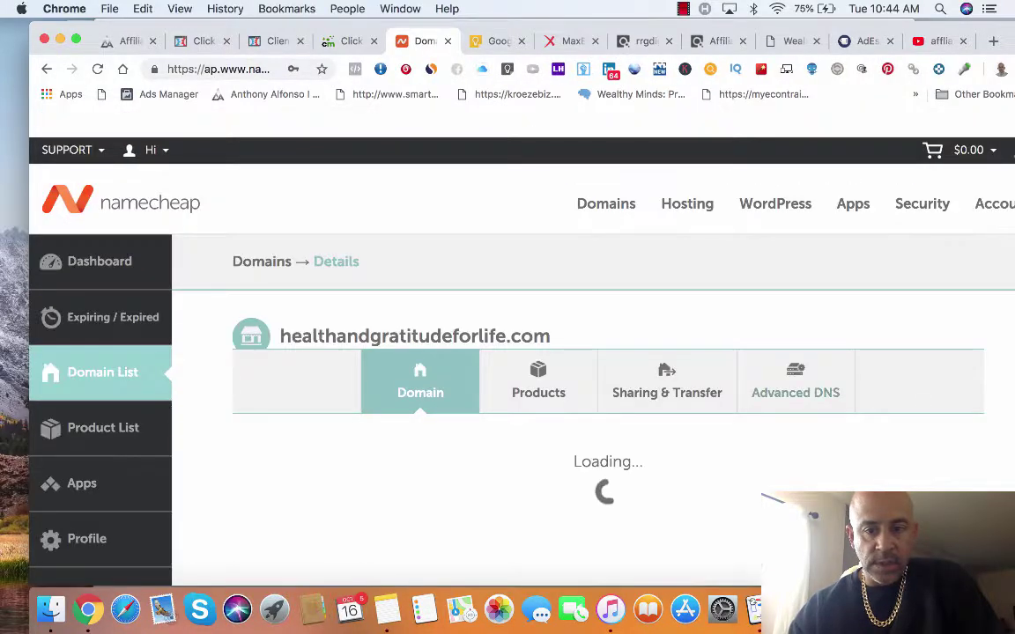
Step: Open the Advanced DNS settings of healthandgratitudeforlife.com and dismiss the browser's offer to update the saved password
scroll(796, 383, "down", 2)
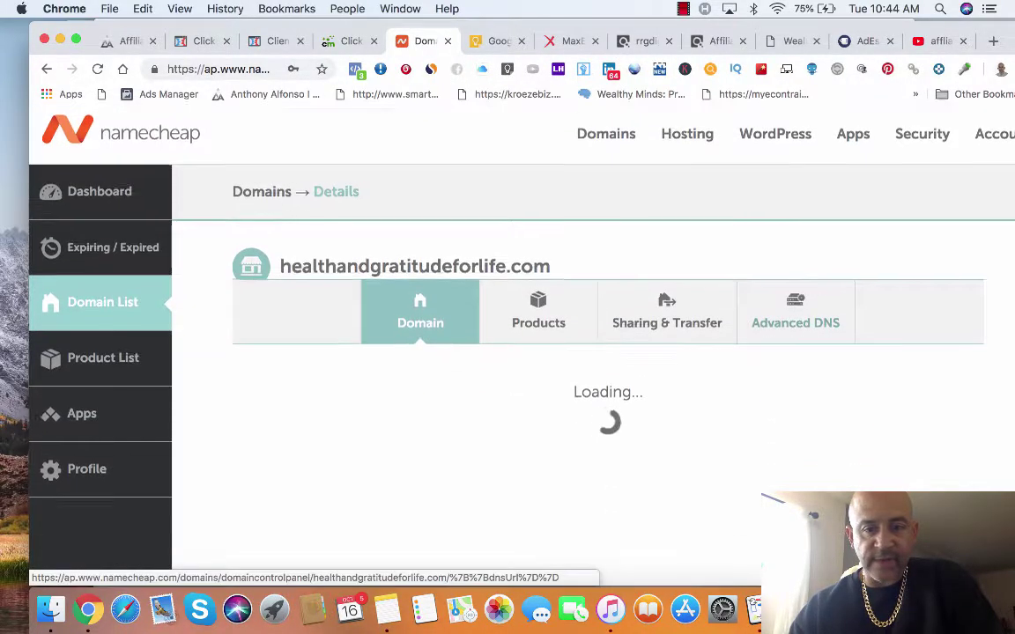
scroll(796, 383, "down", 1)
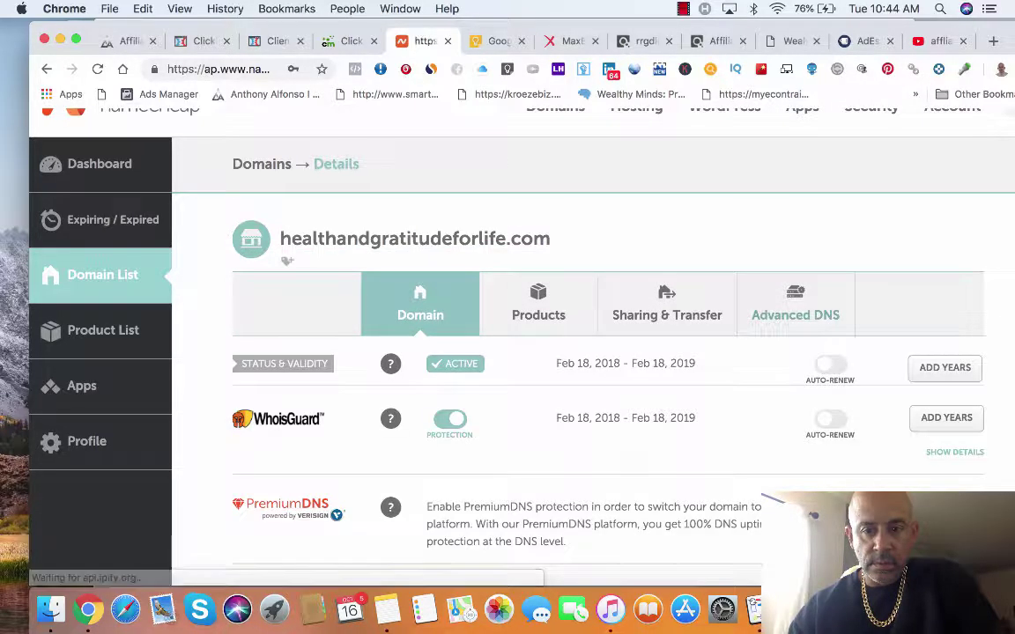
left_click(771, 327)
scroll(771, 328, "down", 3)
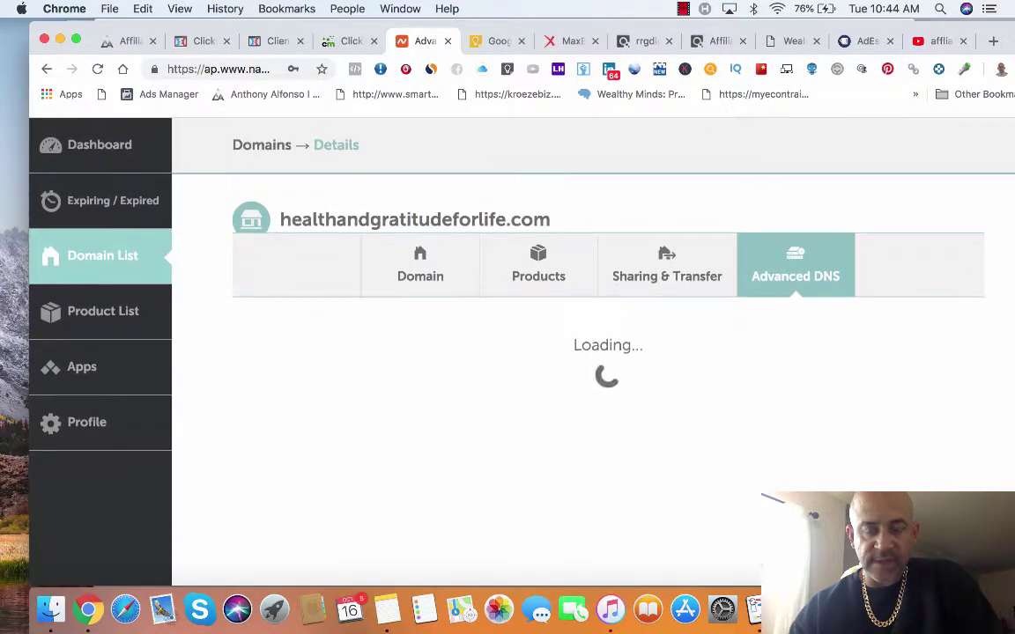
scroll(608, 353, "down", 4)
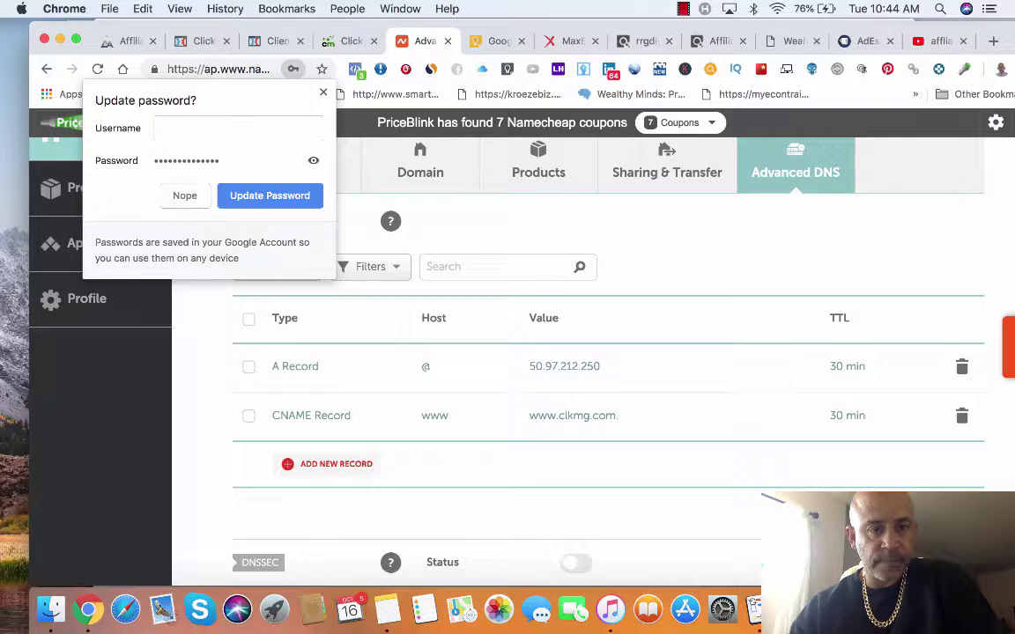
left_click(324, 93)
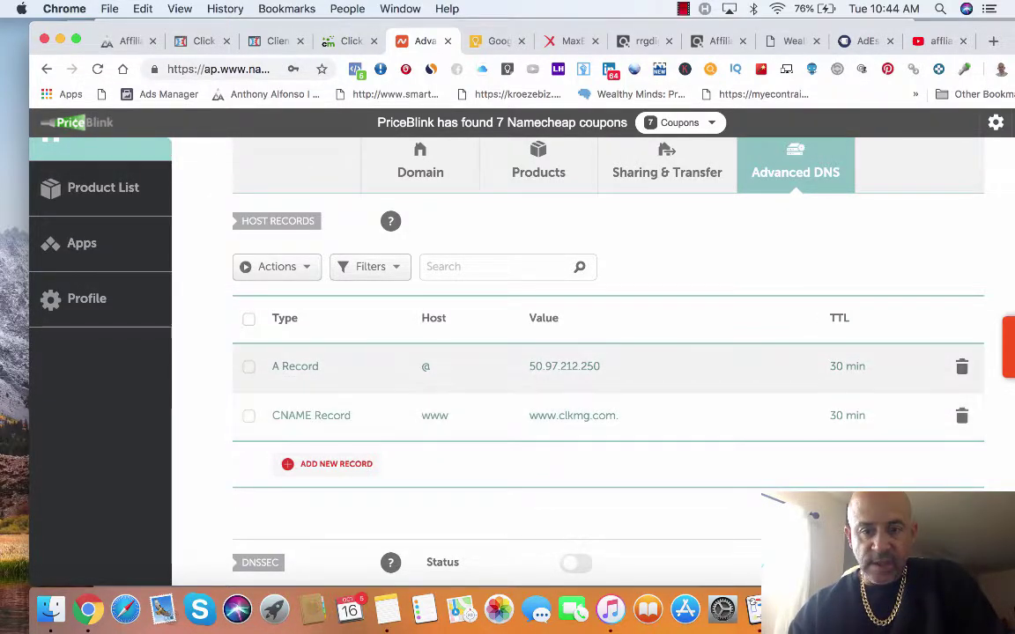
Step: Highlight the domain name healthandgratitudeforlife.com and review its A and CNAME host records
scroll(529, 353, "up", 5)
left_click_drag(555, 336, 288, 358)
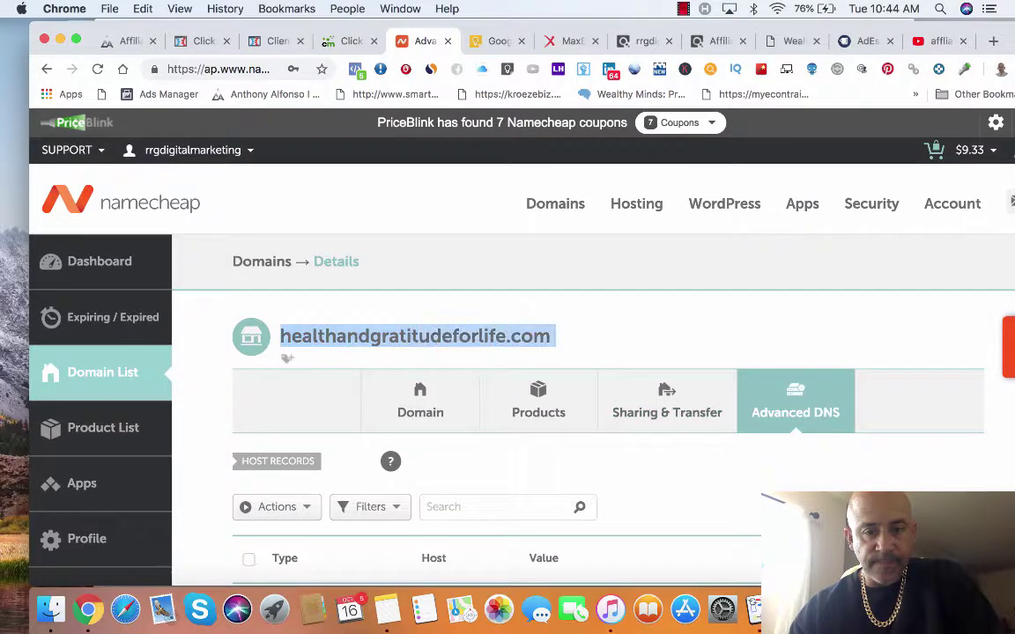
scroll(287, 358, "down", 5)
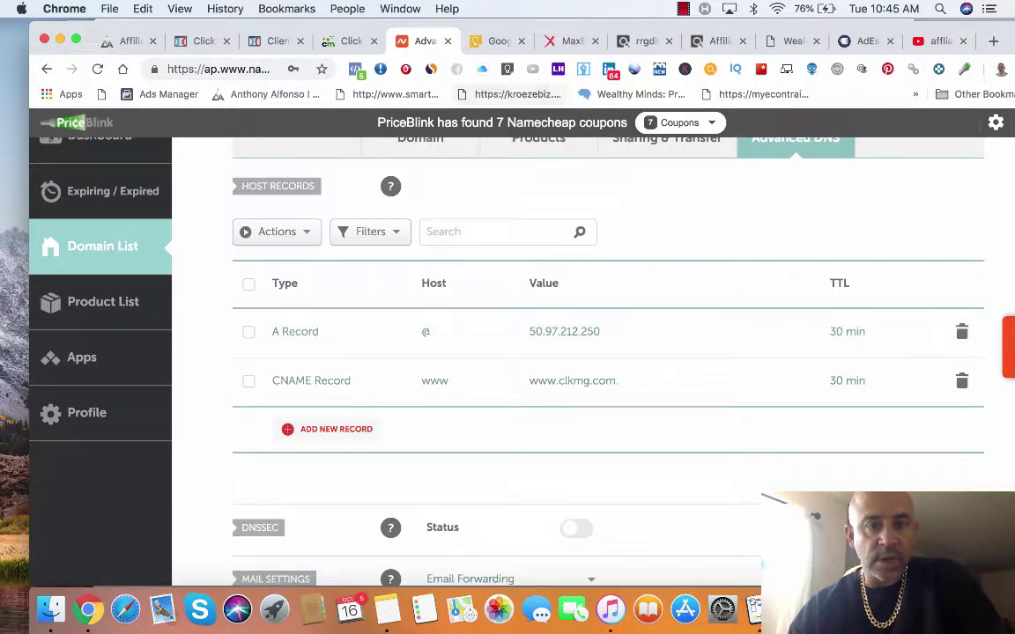
Step: Switch to ClickMagick and open the FAQ article on the recommended way to set up a custom domain
left_click(344, 42)
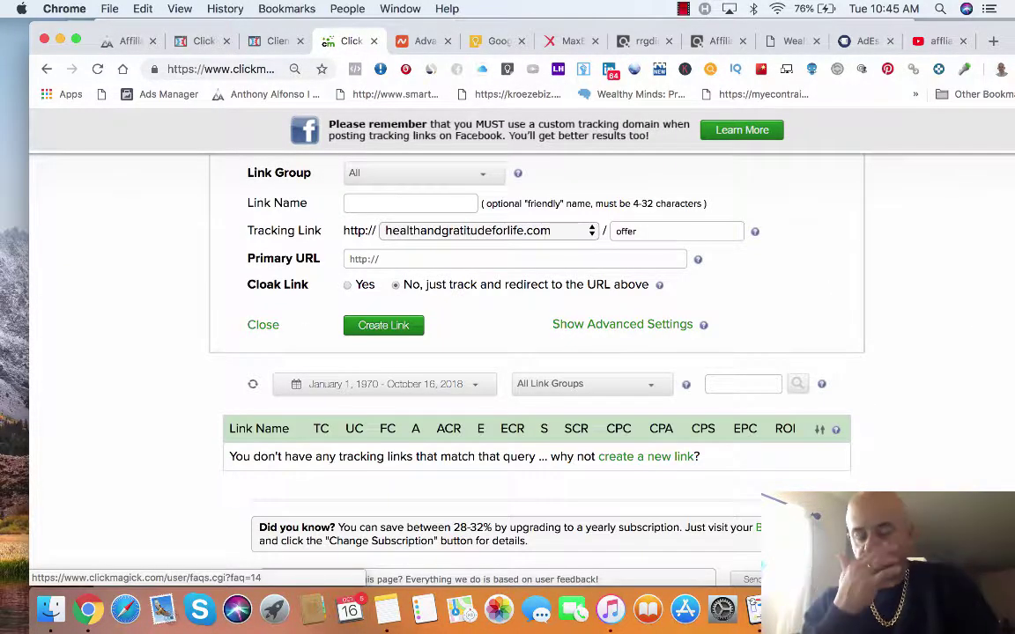
scroll(528, 352, "up", 1)
scroll(529, 352, "up", 3)
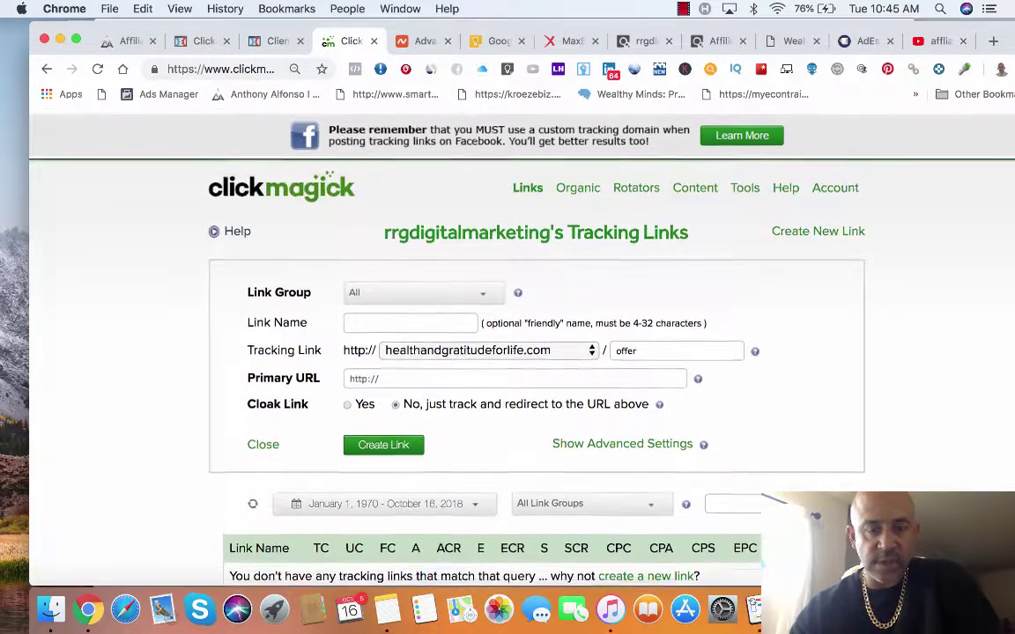
scroll(528, 352, "up", 1)
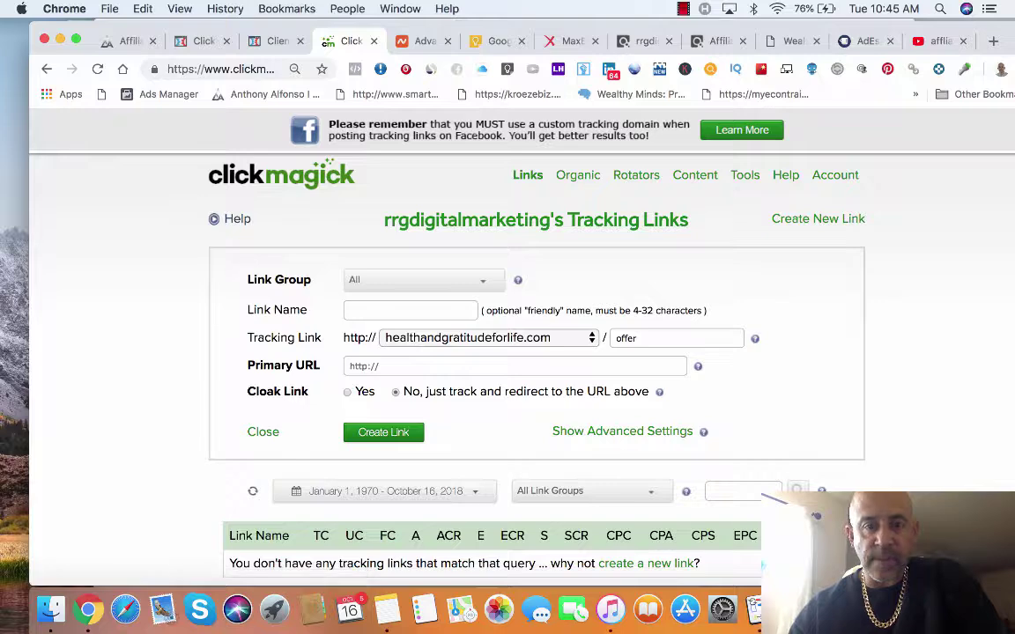
scroll(529, 352, "down", 1)
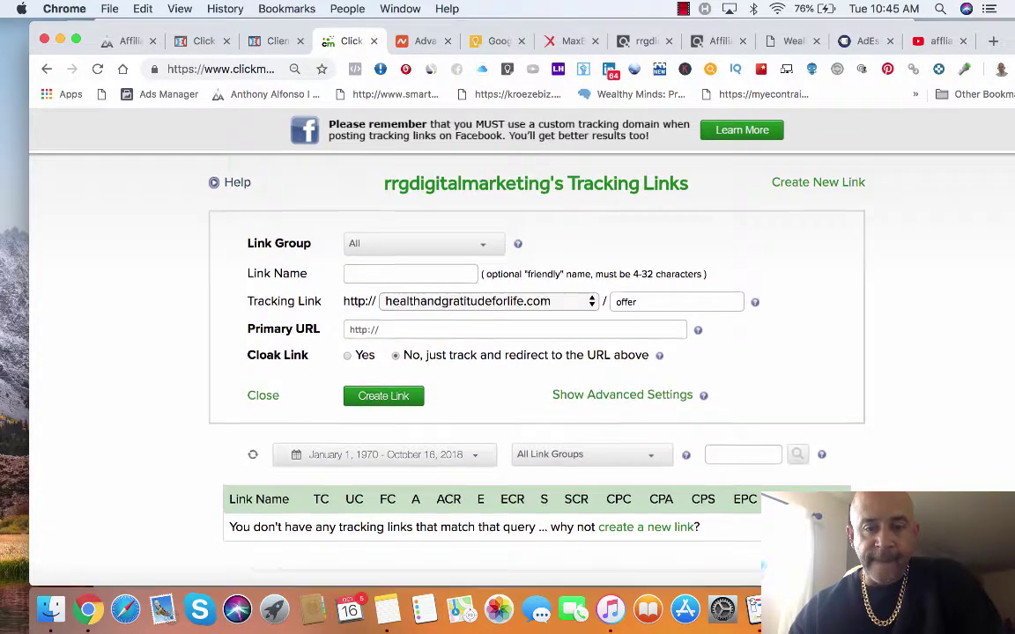
scroll(529, 352, "up", 2)
scroll(528, 353, "down", 1)
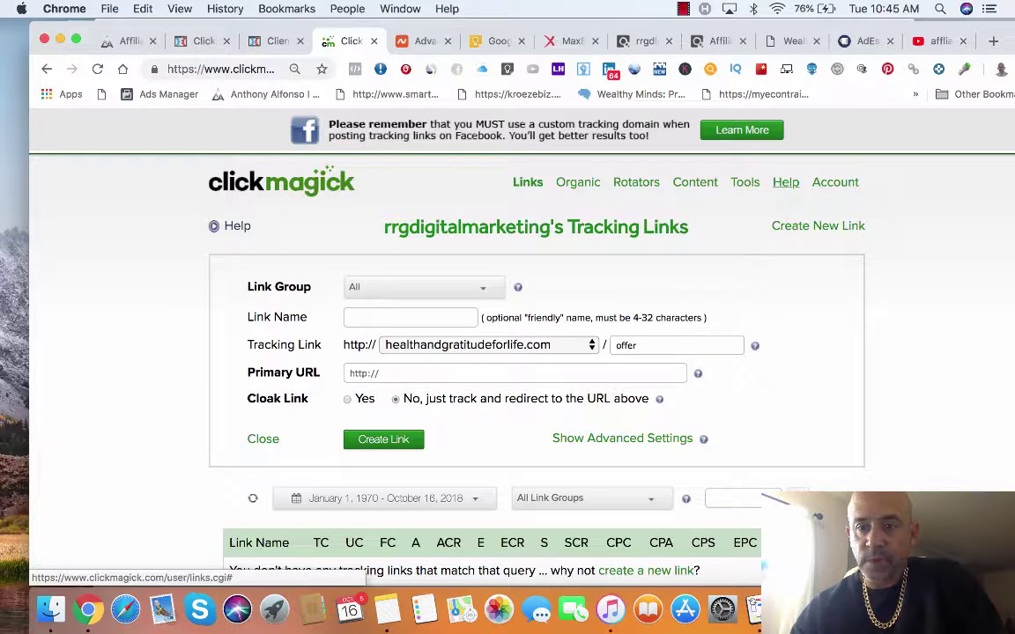
mouse_move(785, 182)
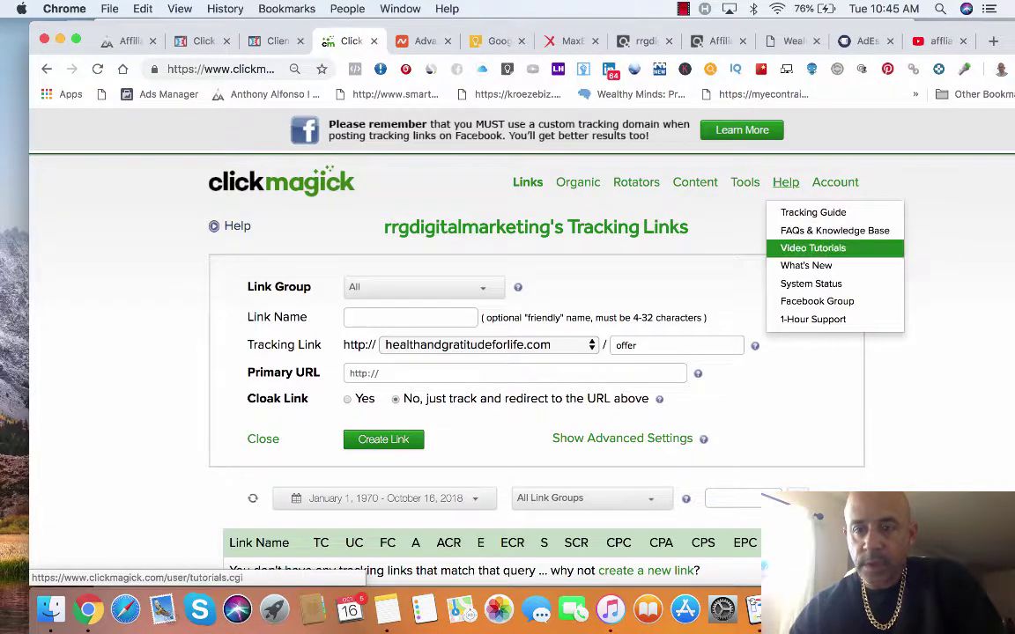
left_click(804, 228)
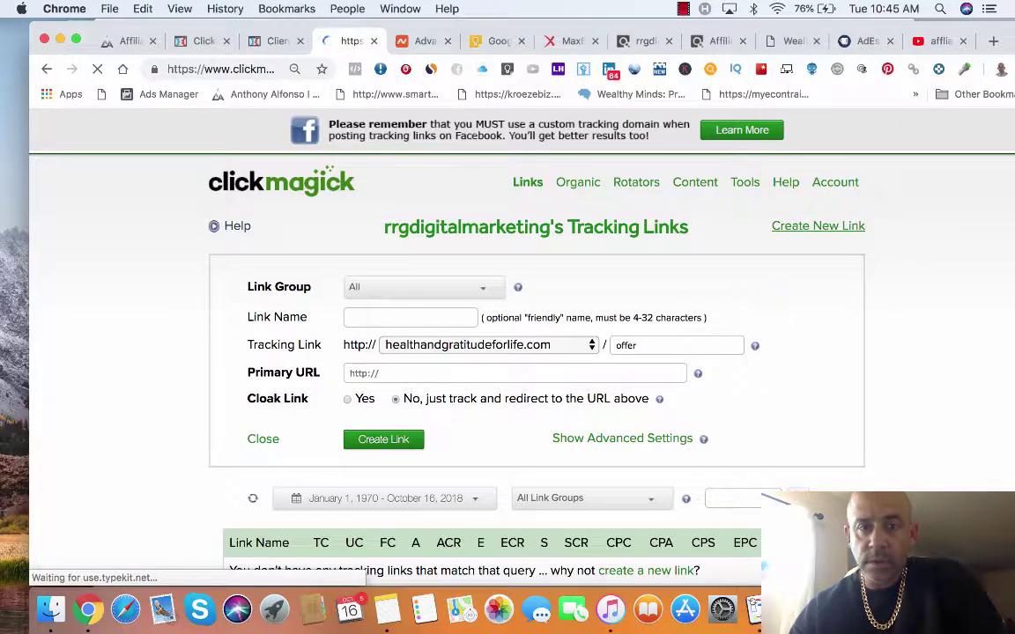
scroll(616, 380, "down", 2)
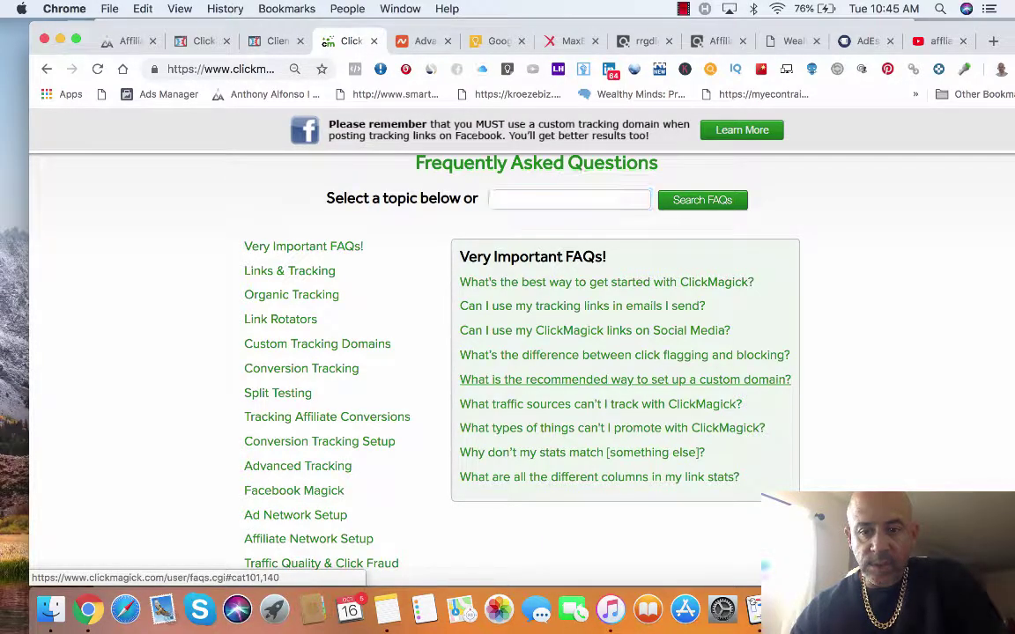
left_click(625, 380)
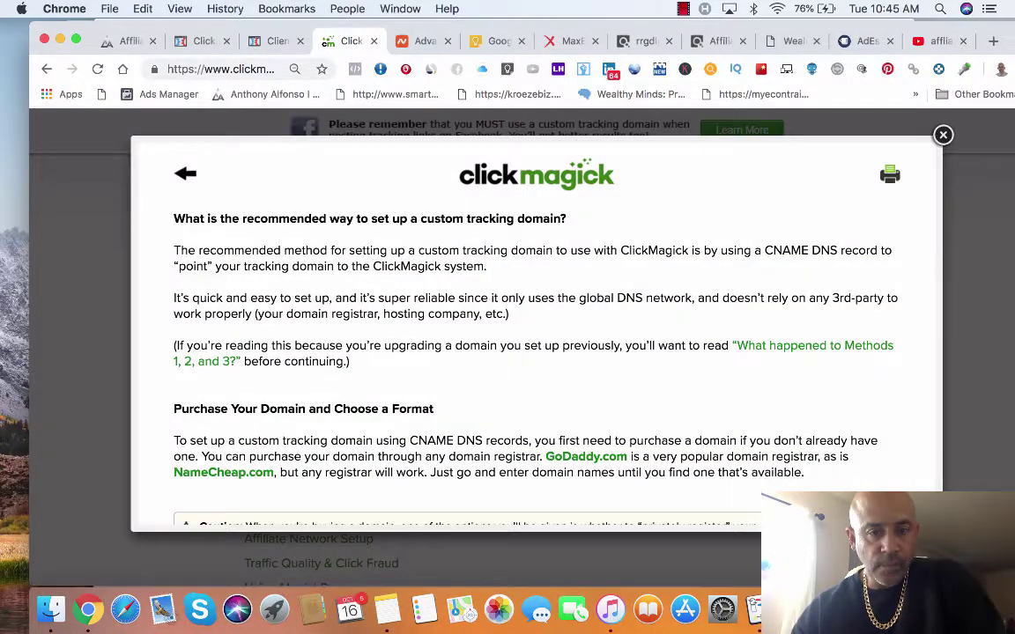
scroll(536, 334, "down", 10)
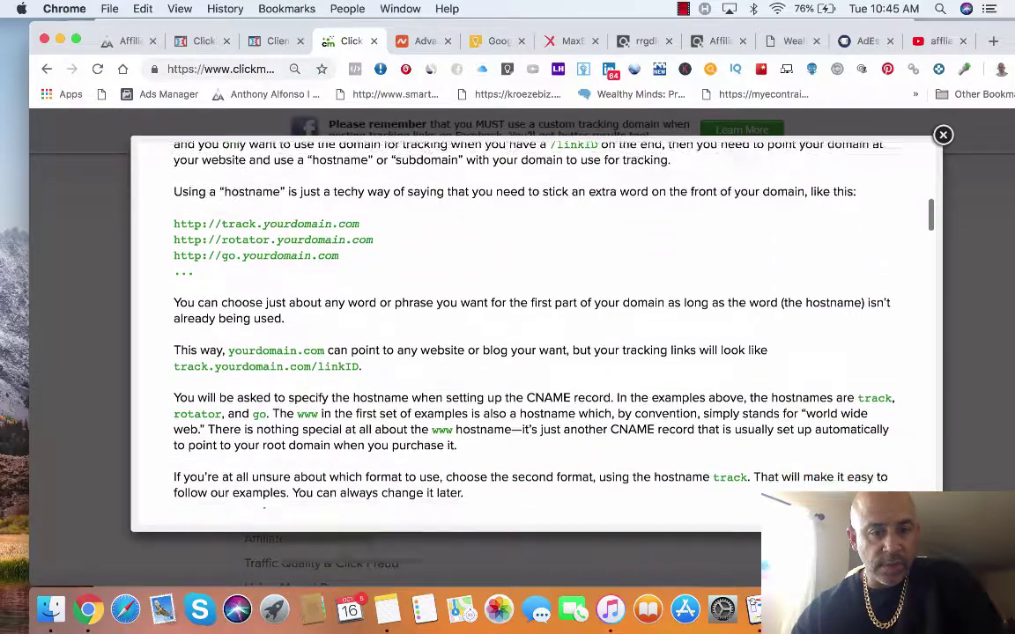
scroll(536, 335, "down", 15)
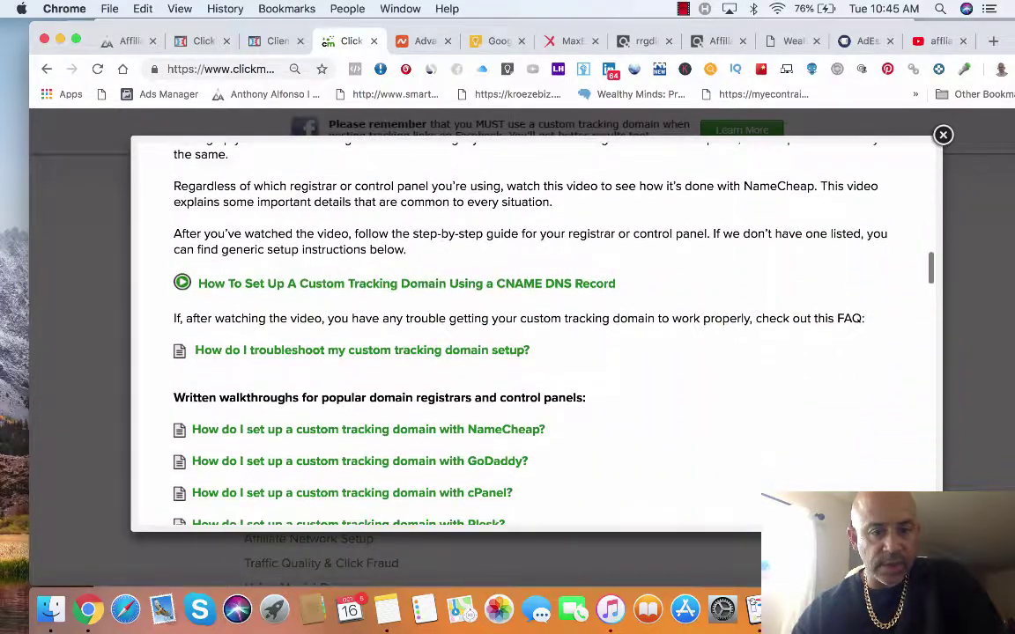
scroll(535, 335, "down", 12)
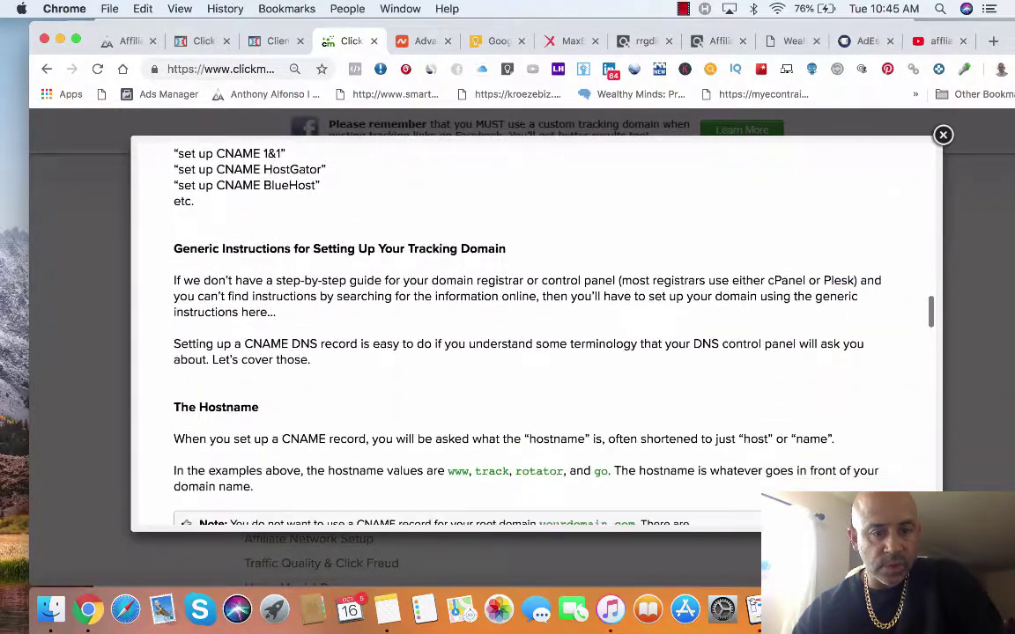
scroll(536, 335, "down", 10)
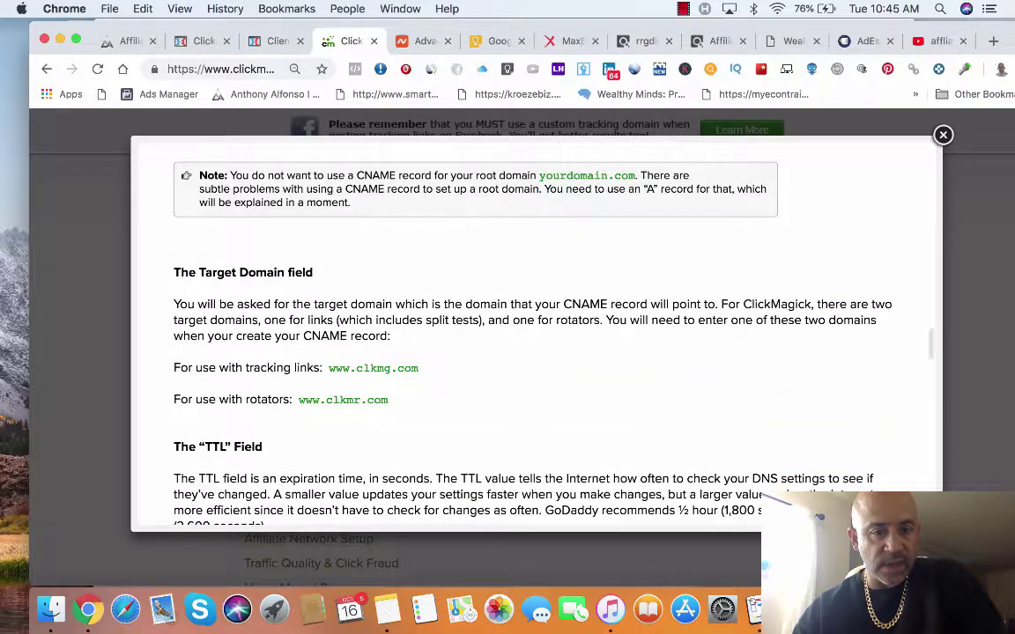
left_click_drag(304, 337, 388, 401)
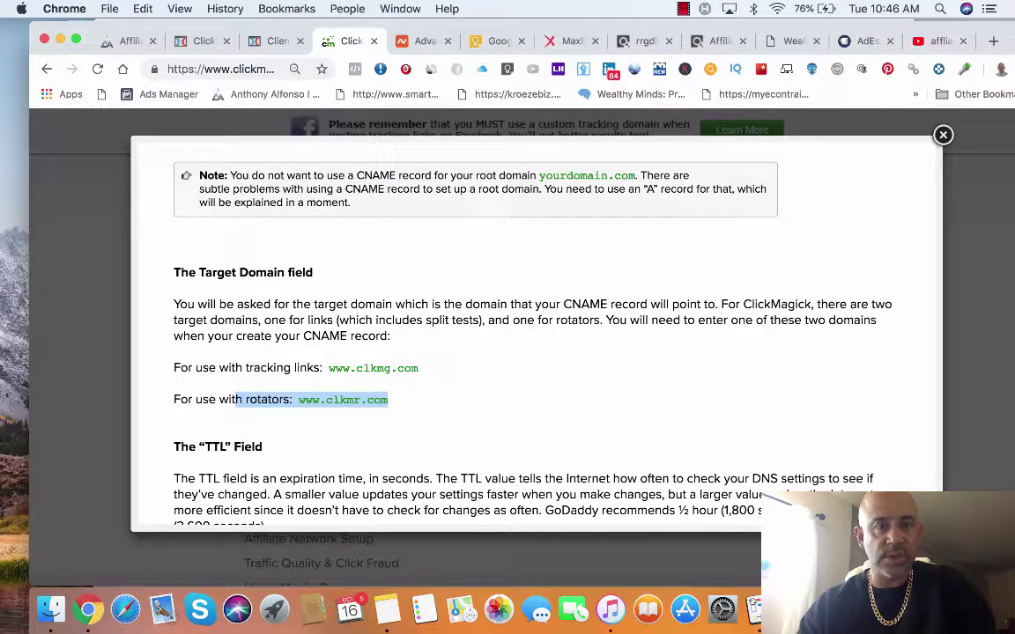
left_click(335, 401)
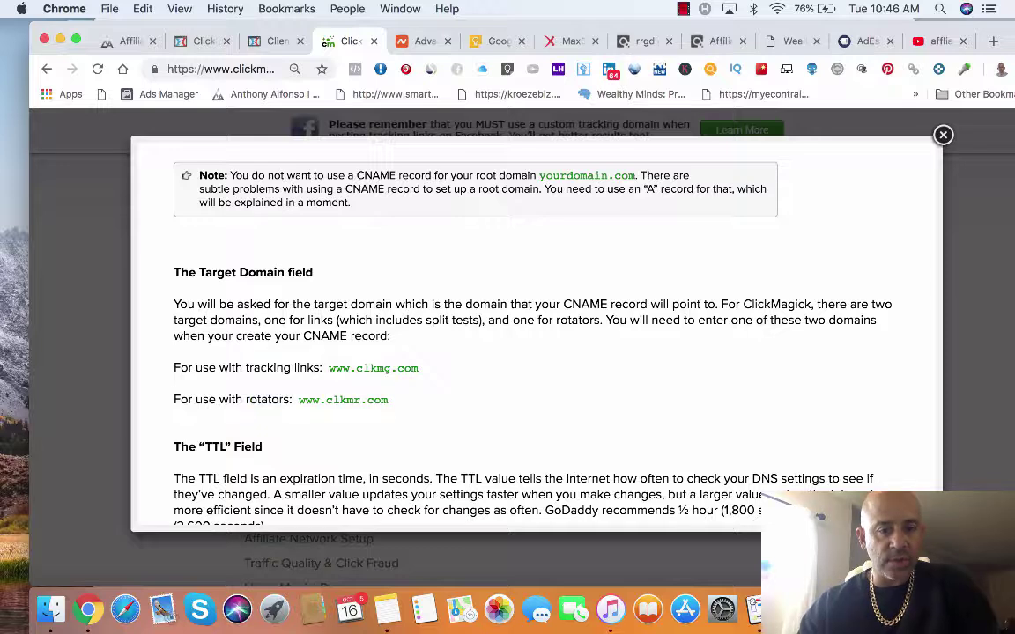
left_click_drag(329, 369, 419, 368)
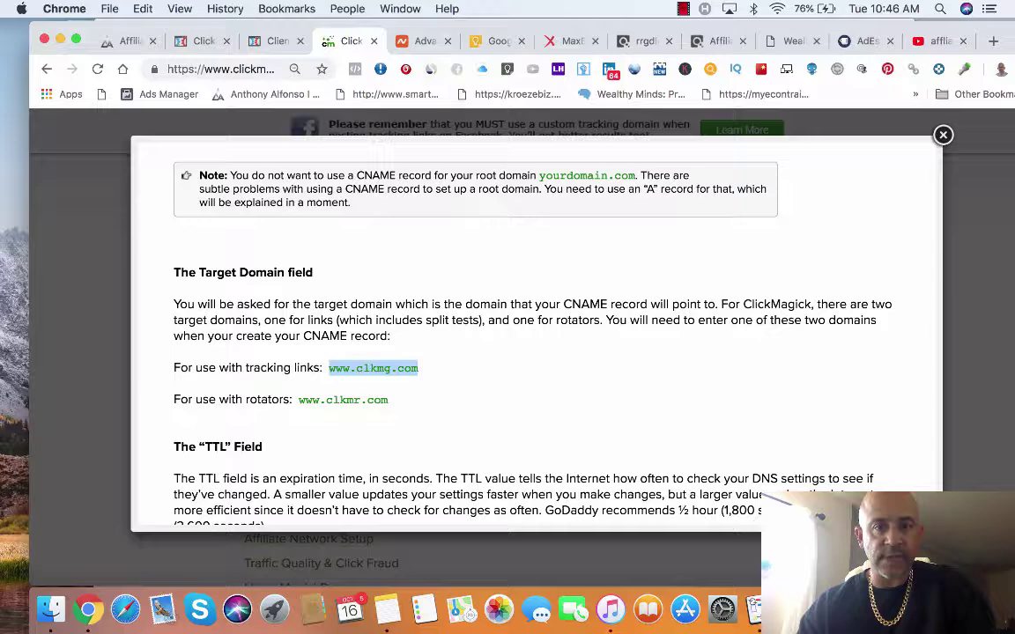
Step: Compare the article's CNAME target for tracking links with the CNAME record in Namecheap's host records
key("ctrl+Tab")
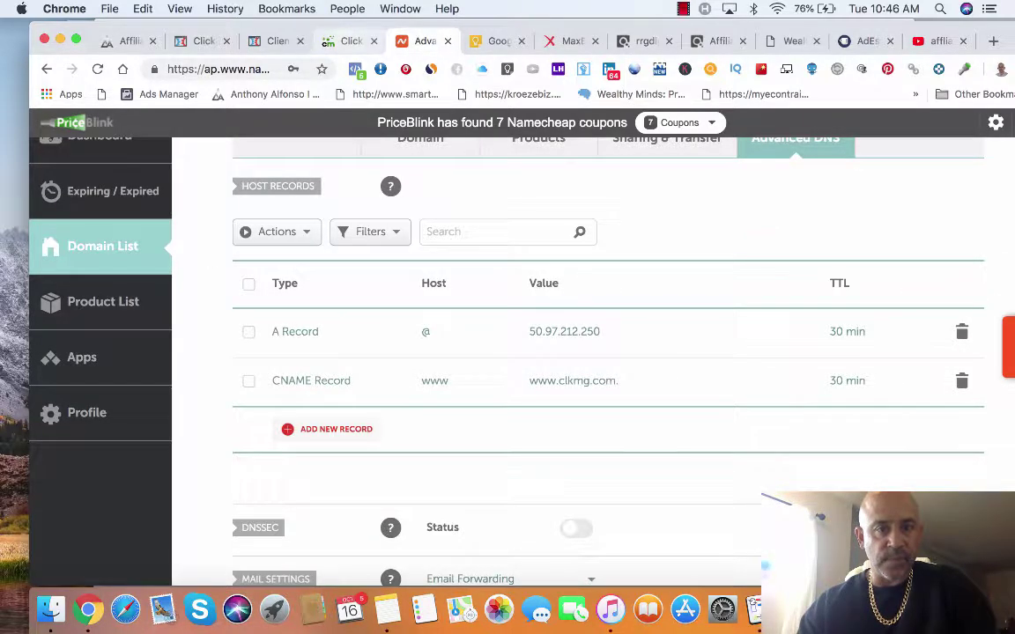
key("ctrl+shift+Tab")
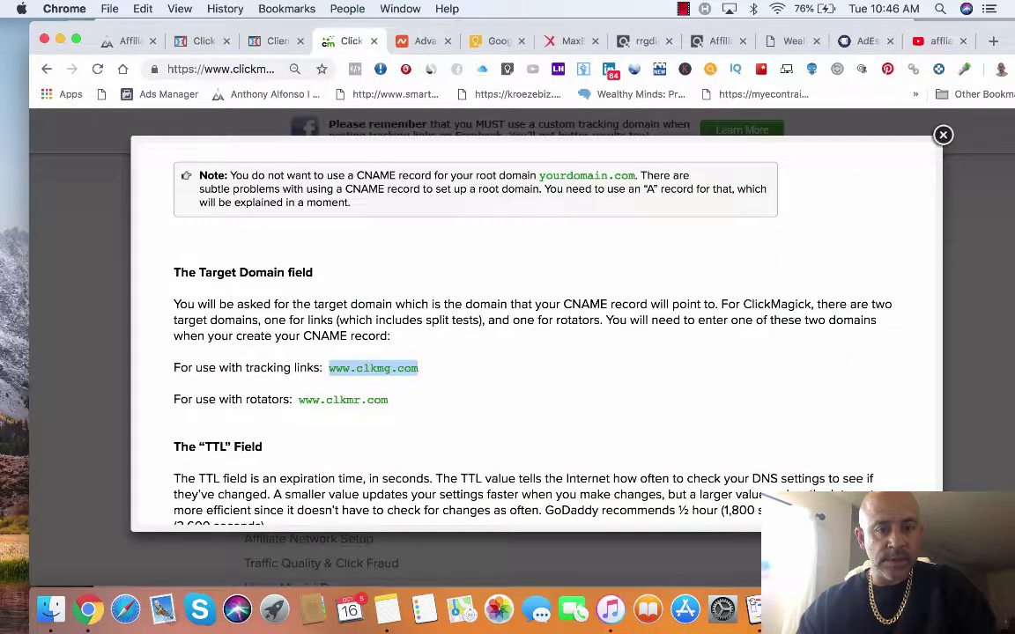
left_click_drag(392, 337, 300, 337)
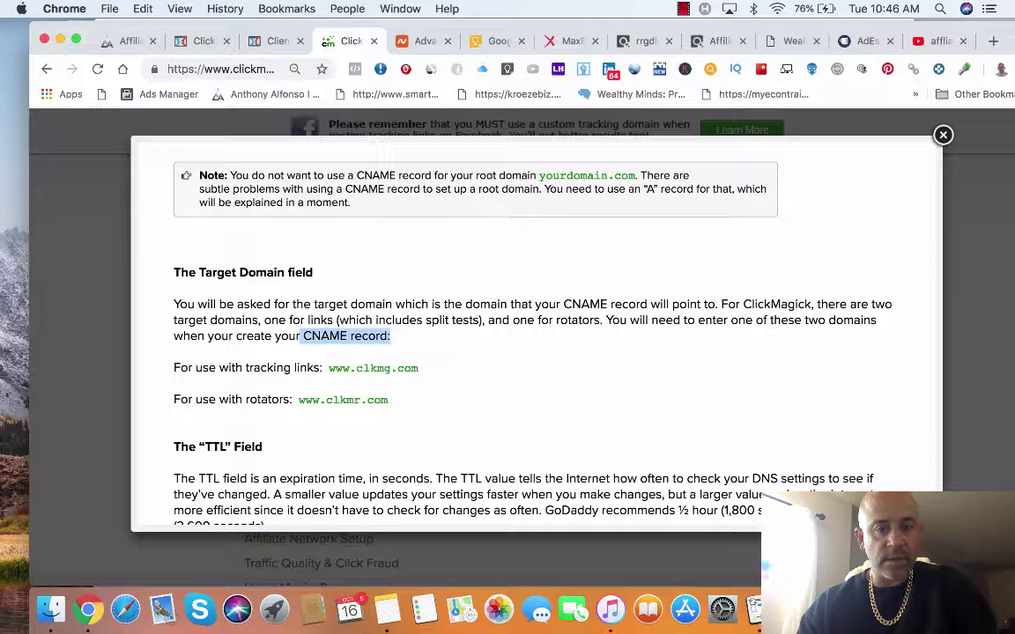
left_click_drag(420, 369, 328, 368)
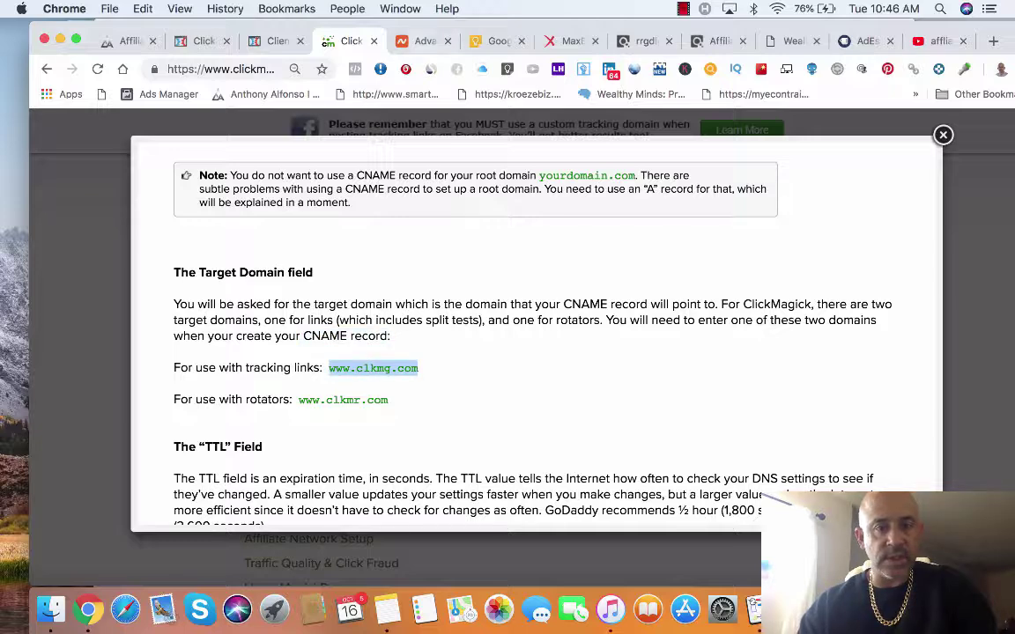
key("ctrl+Tab")
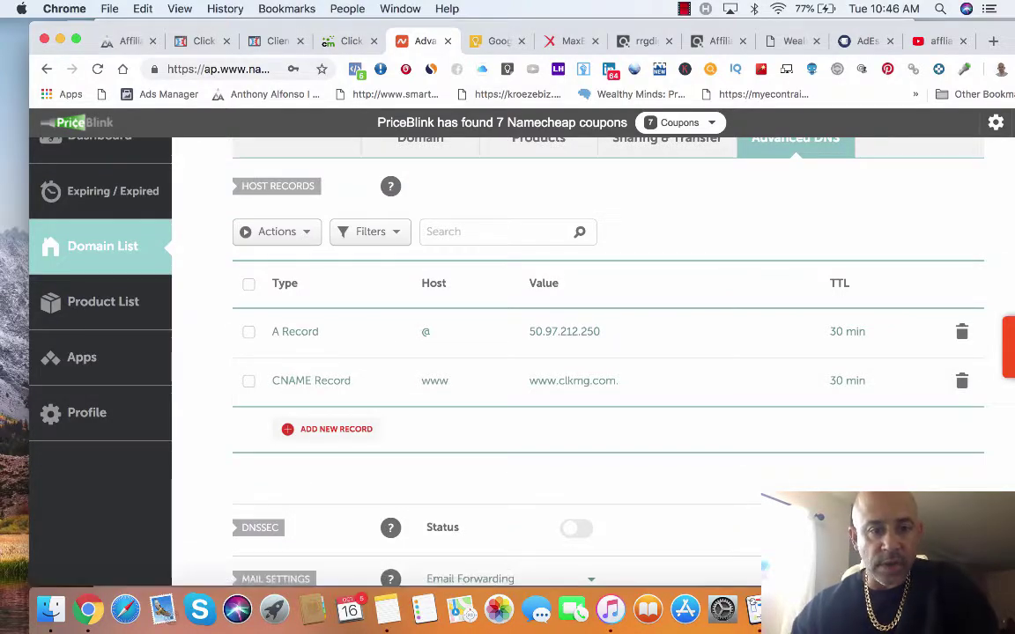
Step: Return to the ClickMagick article and find the A record IP addresses for regular tracking links
left_click(345, 41)
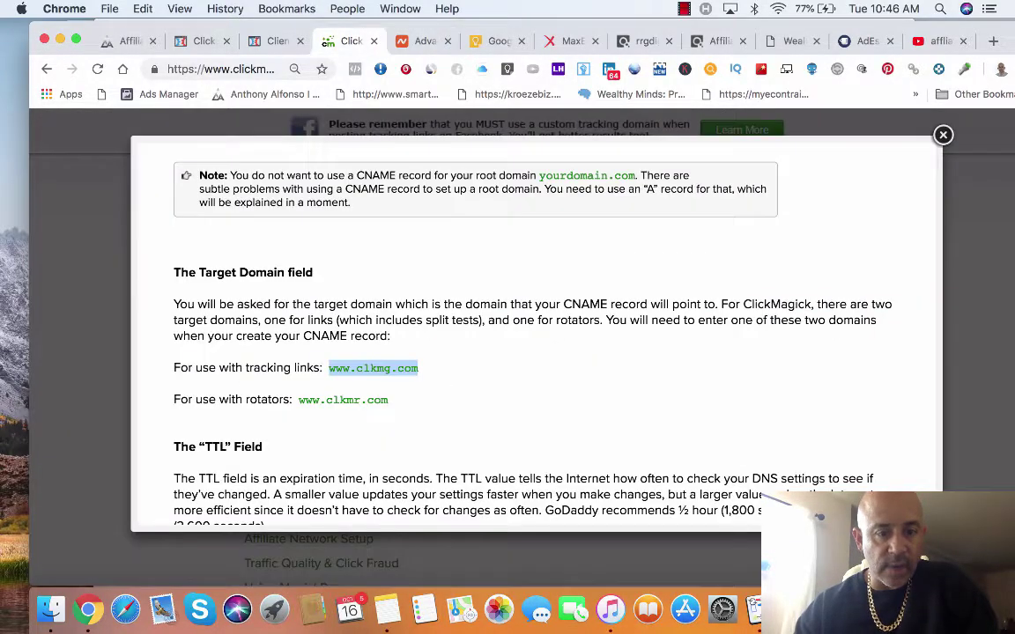
scroll(536, 335, "down", 15)
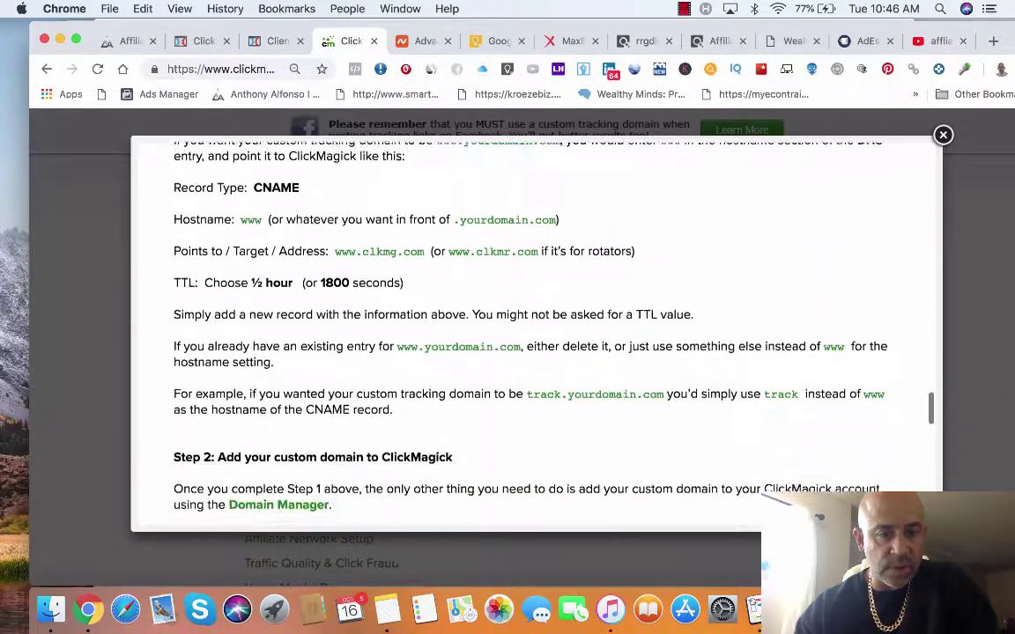
scroll(536, 334, "down", 10)
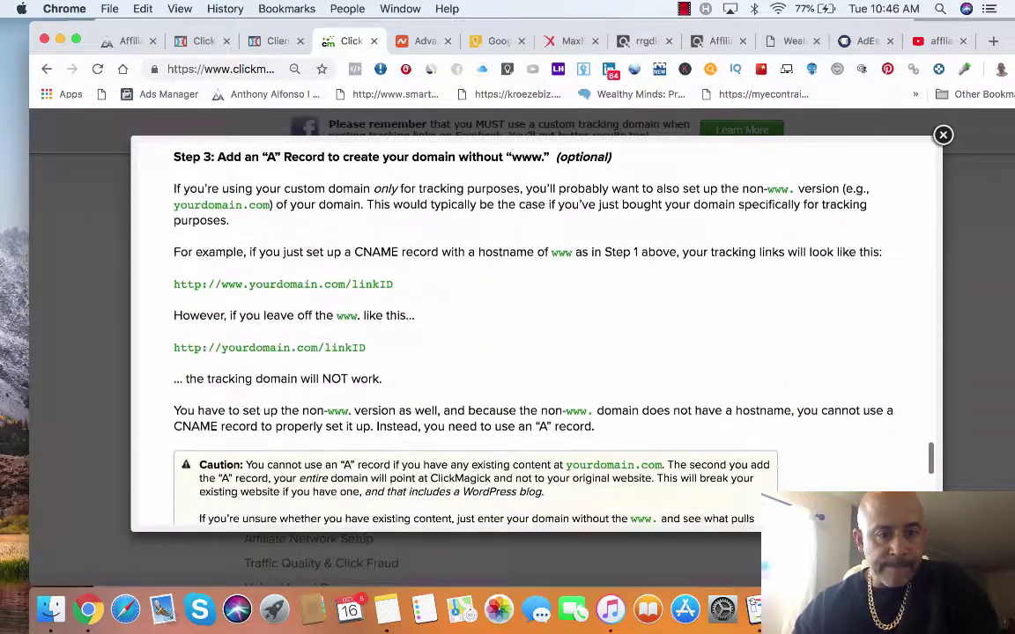
scroll(535, 334, "down", 10)
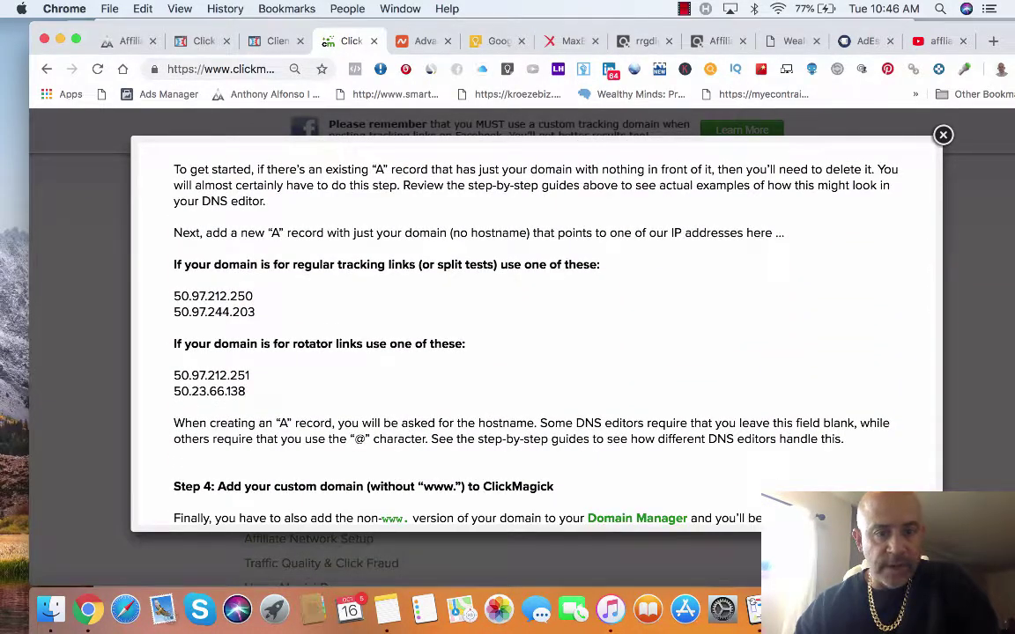
Step: Examine the article's A record instructions and highlight the IP addresses for regular tracking links and for rotator links
left_click_drag(230, 232, 325, 232)
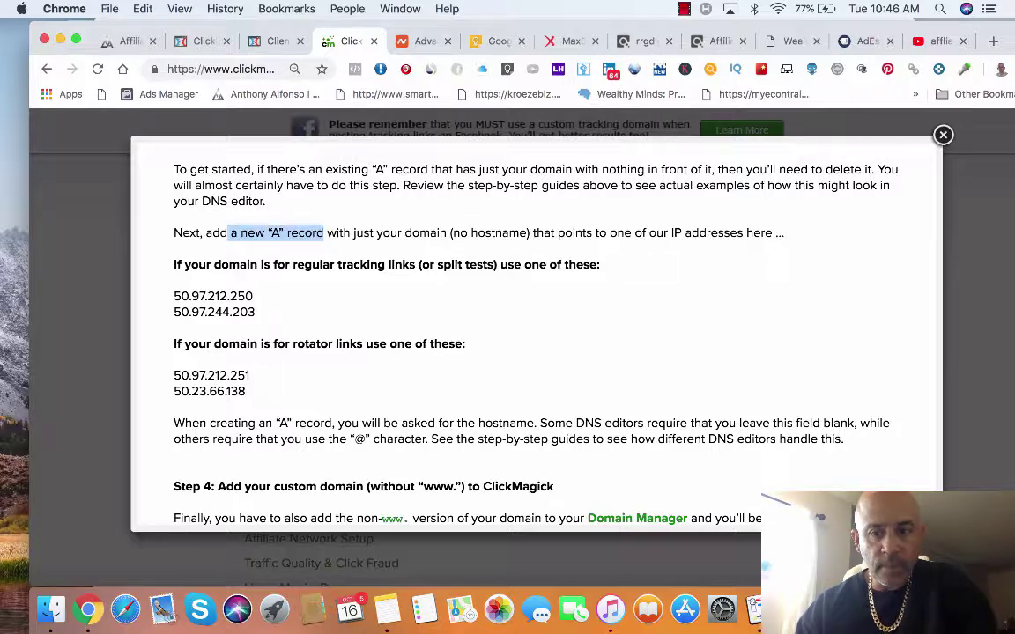
left_click_drag(672, 233, 774, 233)
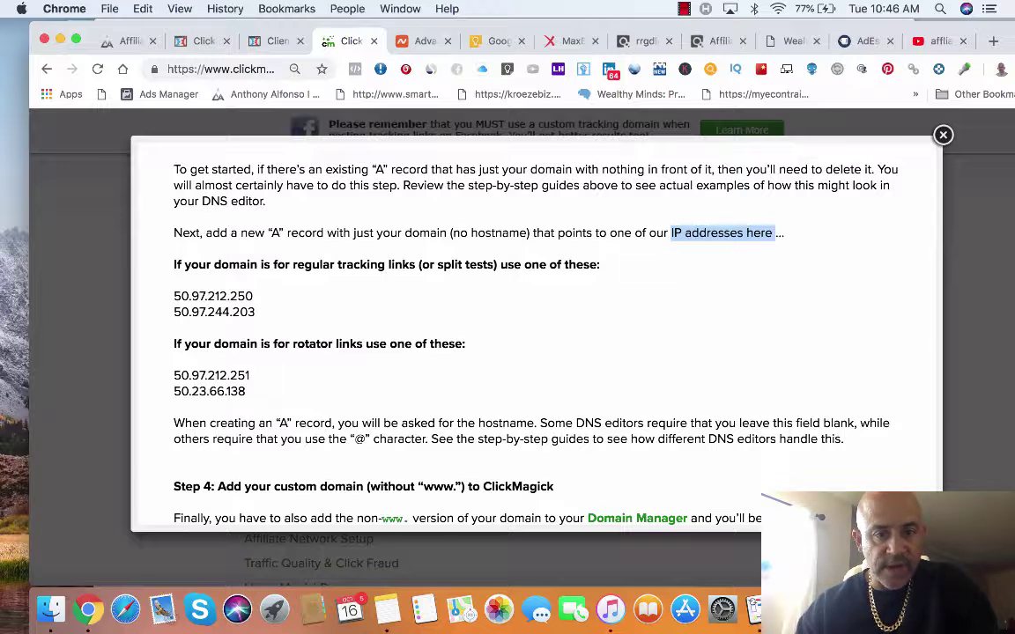
left_click_drag(337, 264, 415, 264)
left_click_drag(173, 296, 253, 296)
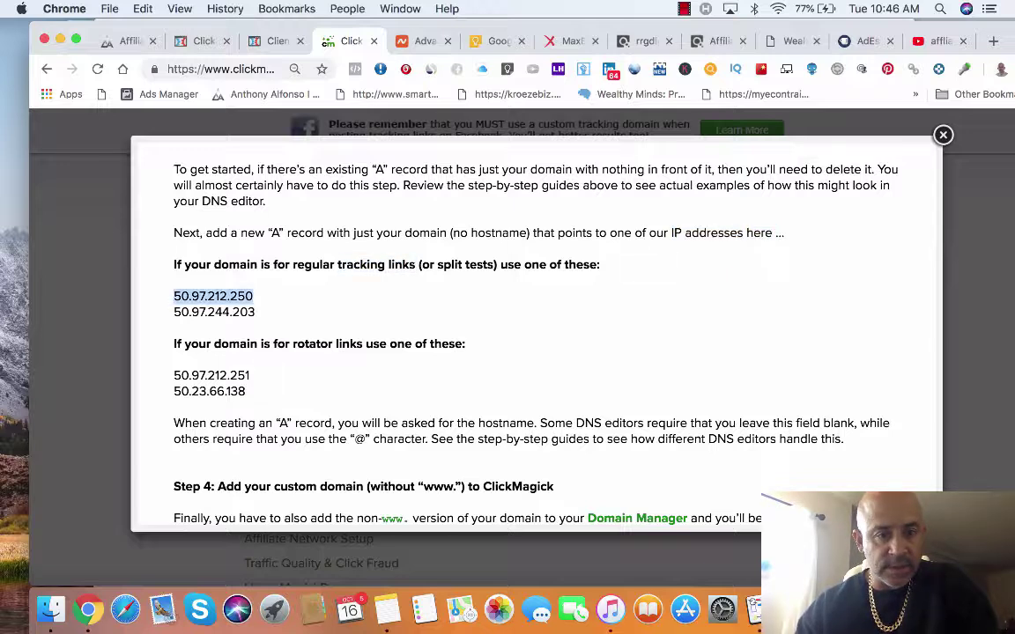
left_click_drag(174, 312, 254, 312)
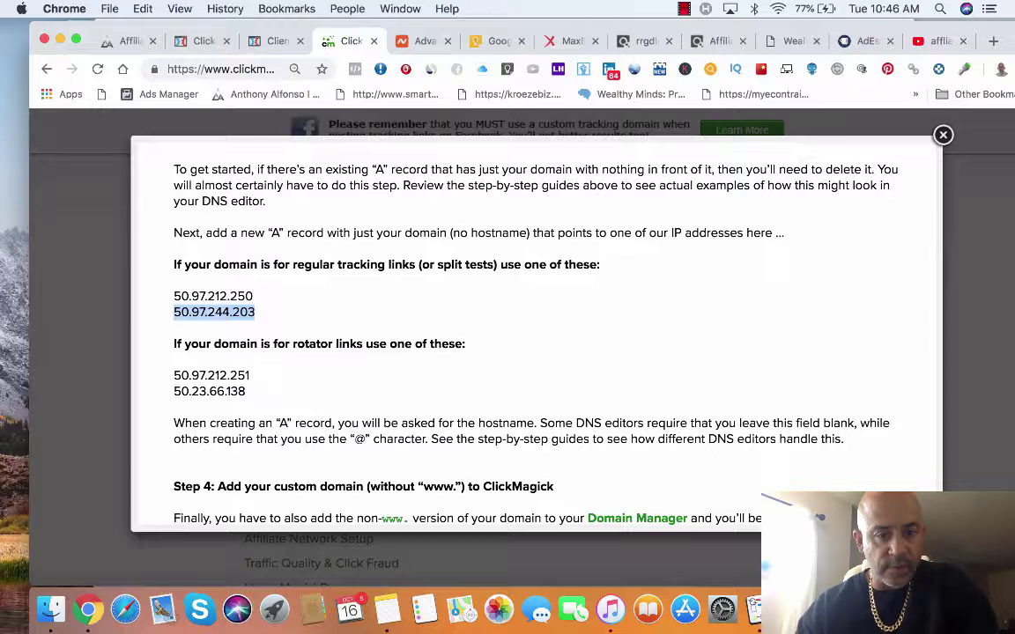
left_click_drag(292, 344, 466, 344)
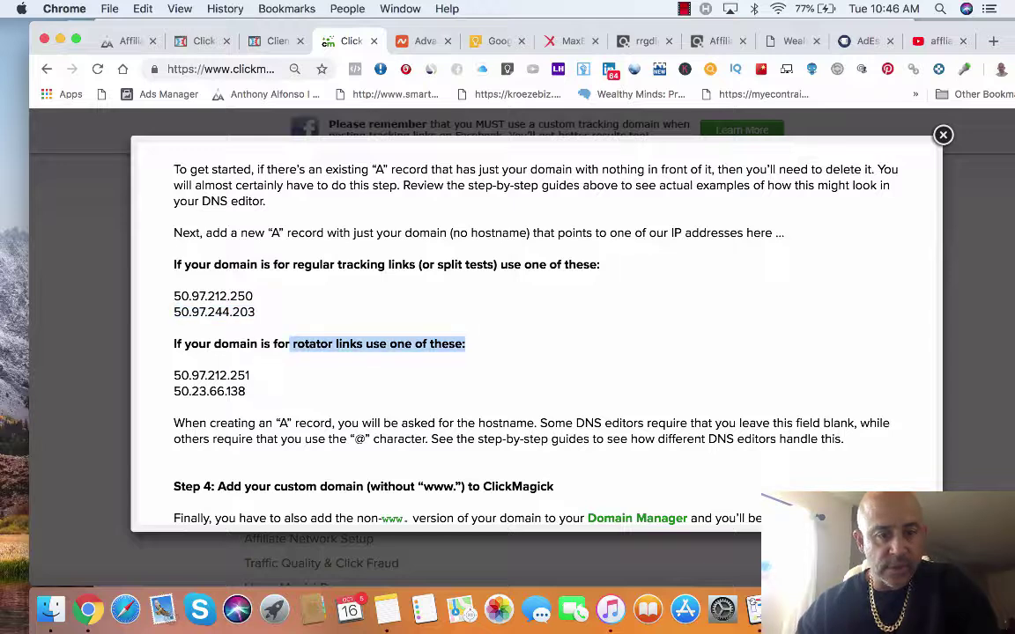
left_click_drag(174, 376, 250, 375)
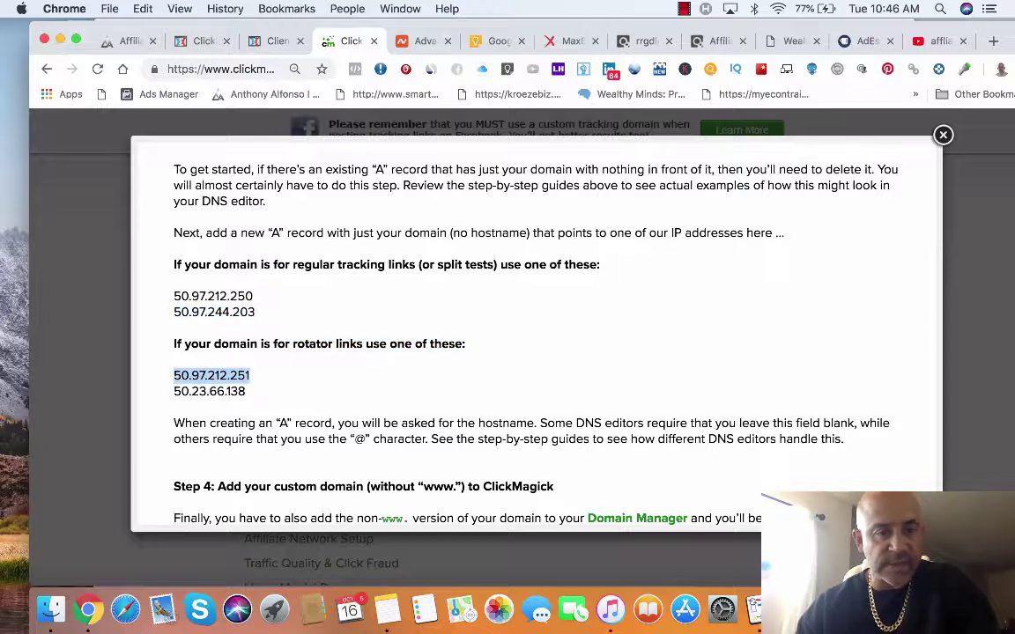
left_click_drag(174, 296, 253, 296)
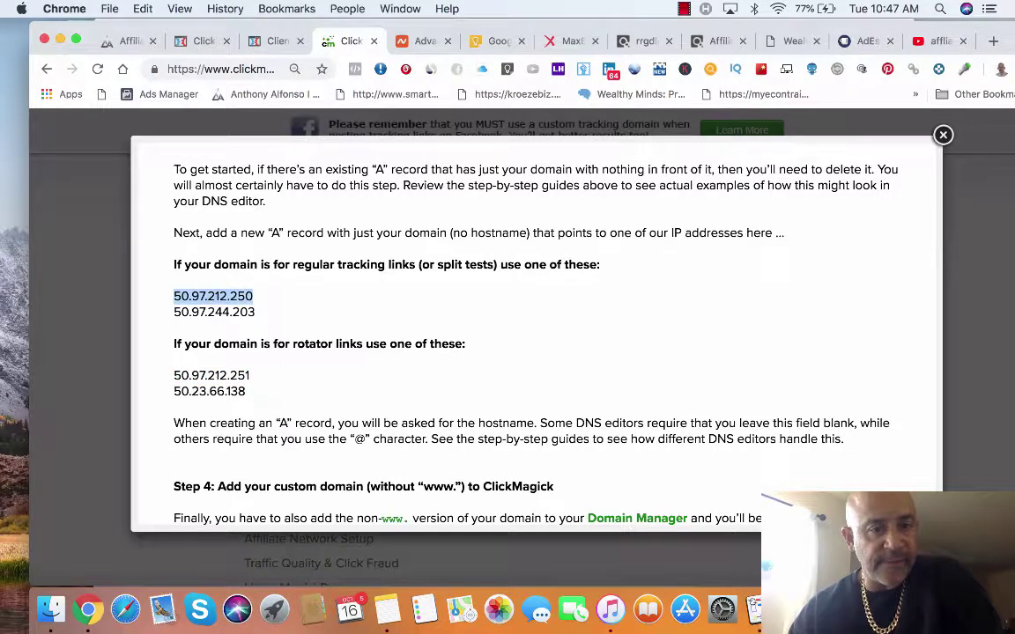
Step: Switch to Namecheap and check the domain's A record in the host records against the article's first regular tracking-link IP address
left_click(424, 40)
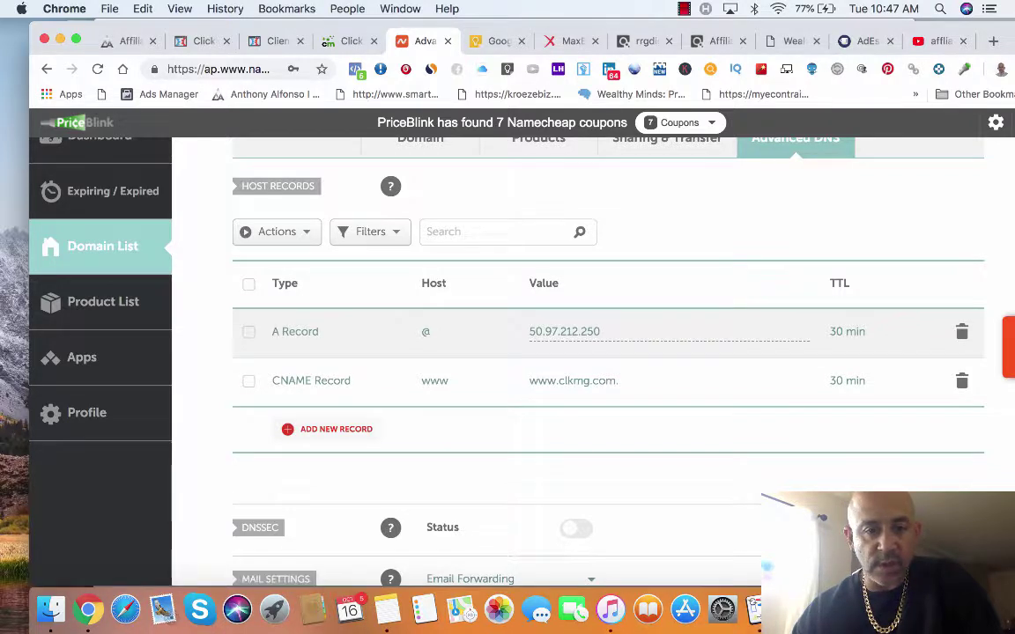
scroll(617, 379, "up", 1)
scroll(608, 388, "up", 1)
scroll(608, 388, "down", 1)
scroll(607, 387, "up", 2)
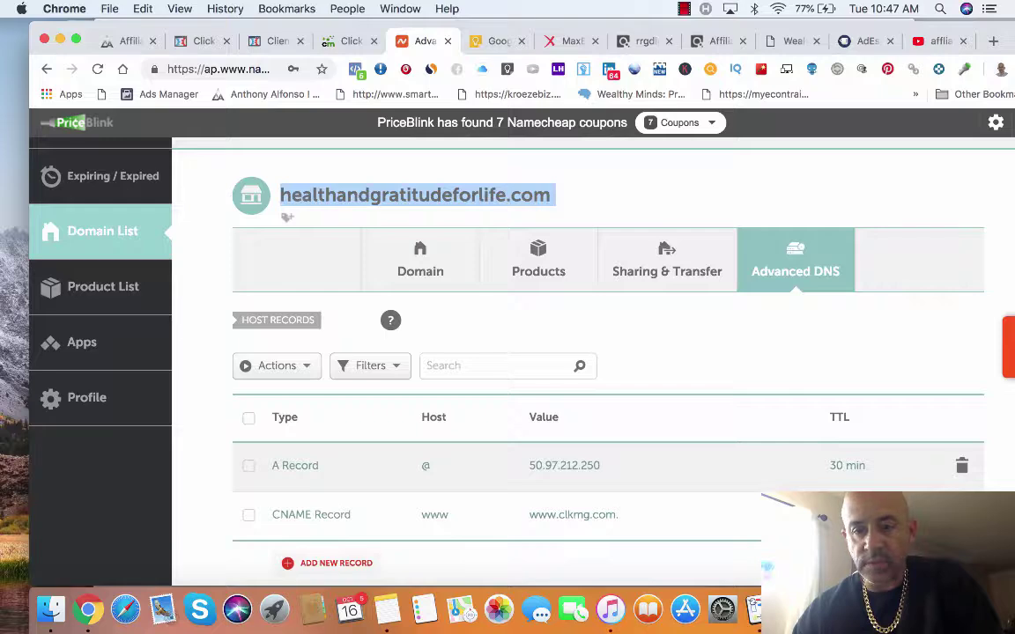
scroll(287, 217, "down", 10)
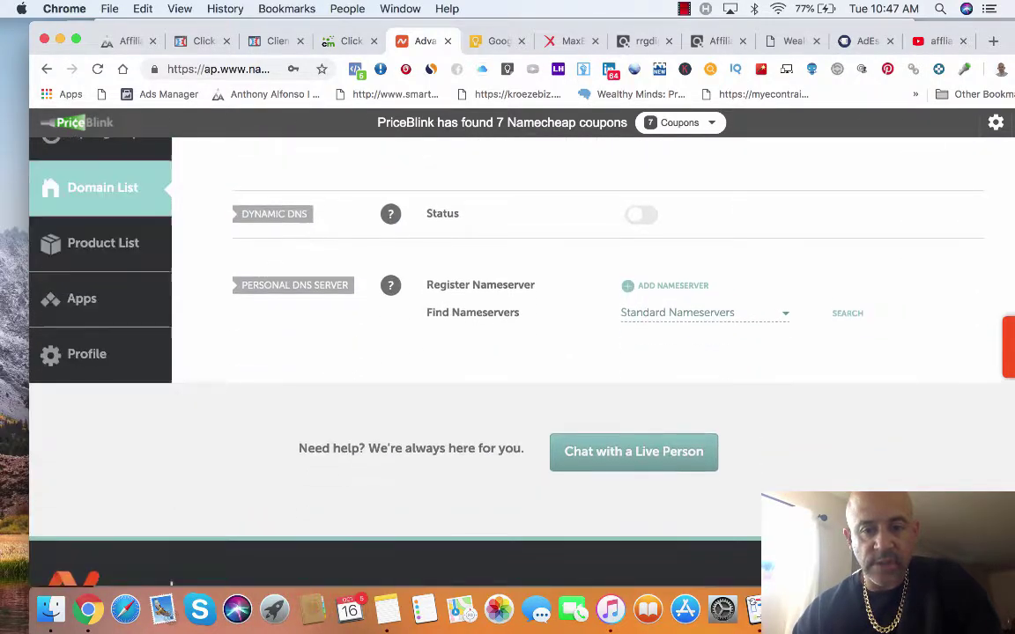
scroll(529, 353, "up", 10)
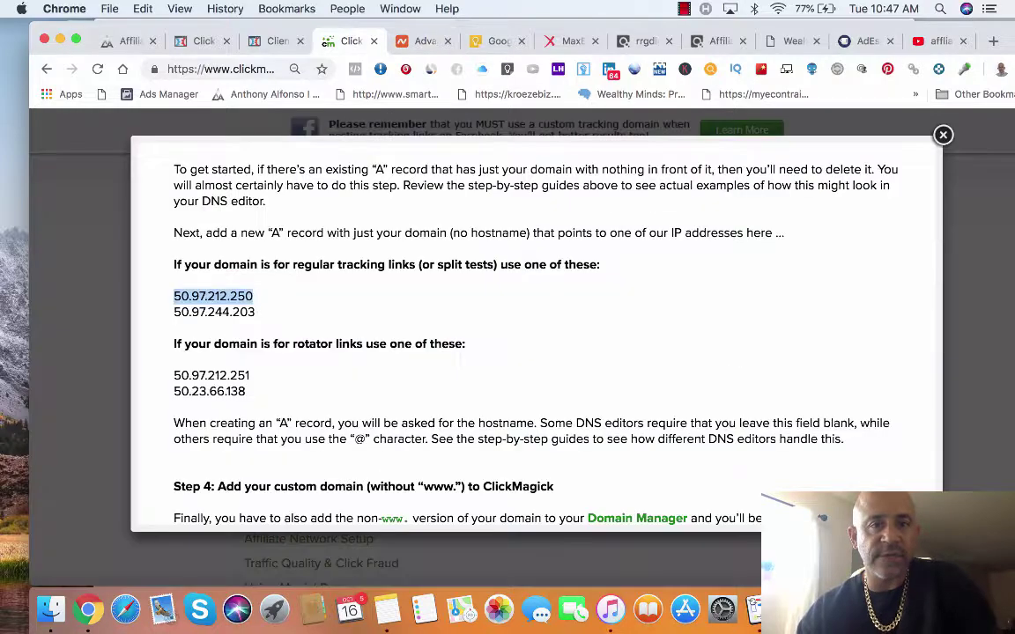
Step: Return to ClickMagick, close the article and fill in healthandgratitudeforlife.com as the domain name in the Domain Manager
key("ctrl+shift+Tab")
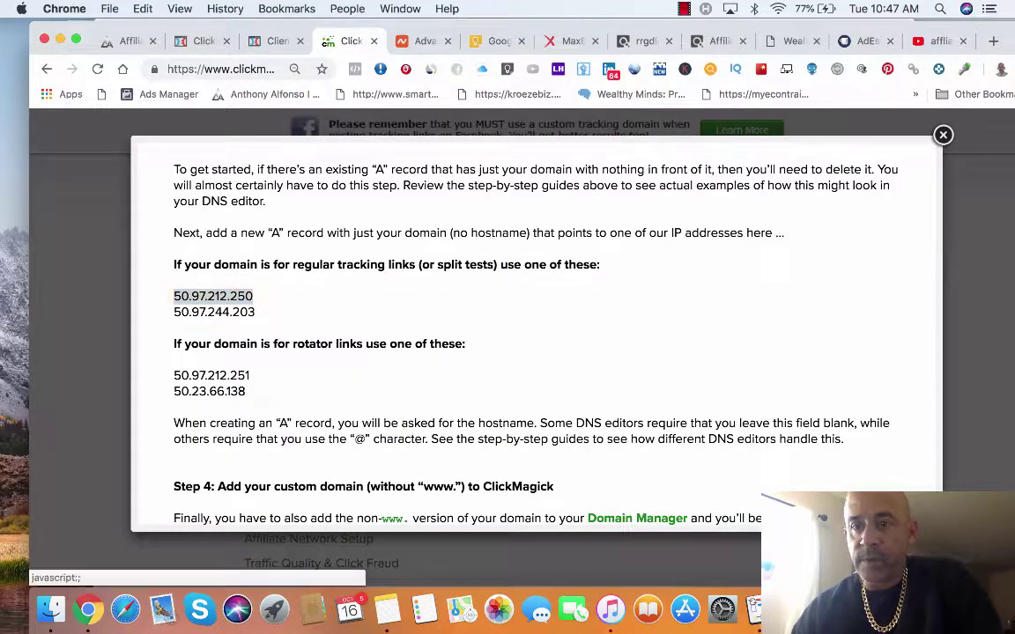
left_click(942, 135)
mouse_move(744, 183)
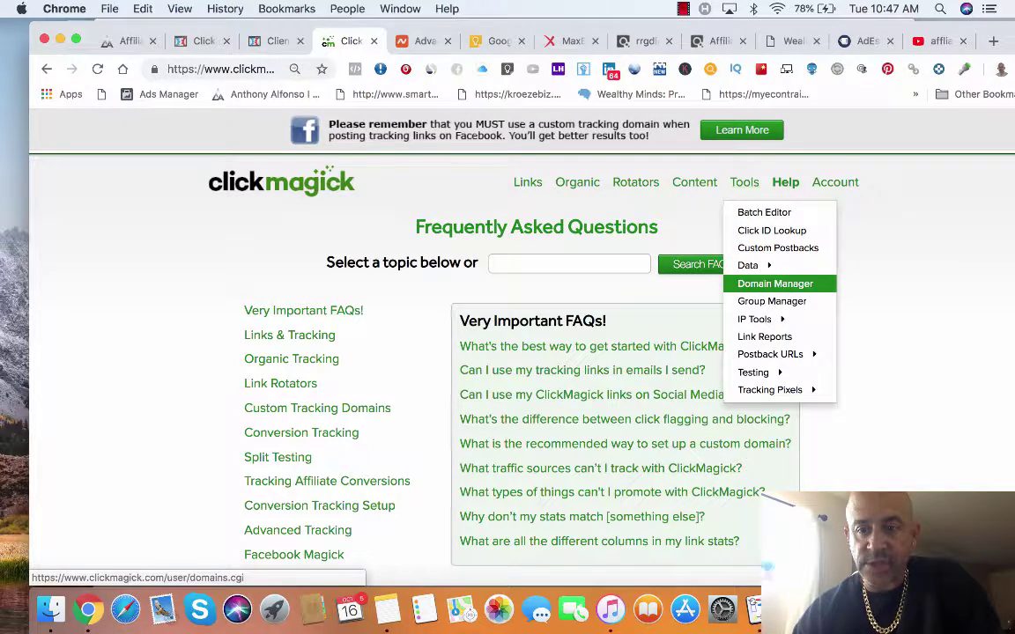
left_click(776, 284)
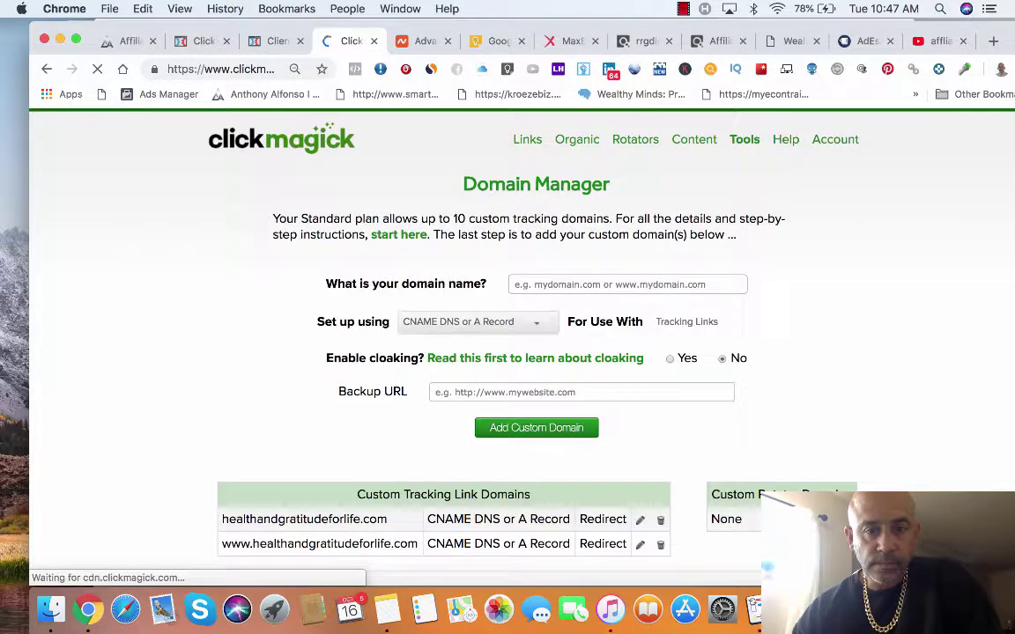
left_click(627, 283)
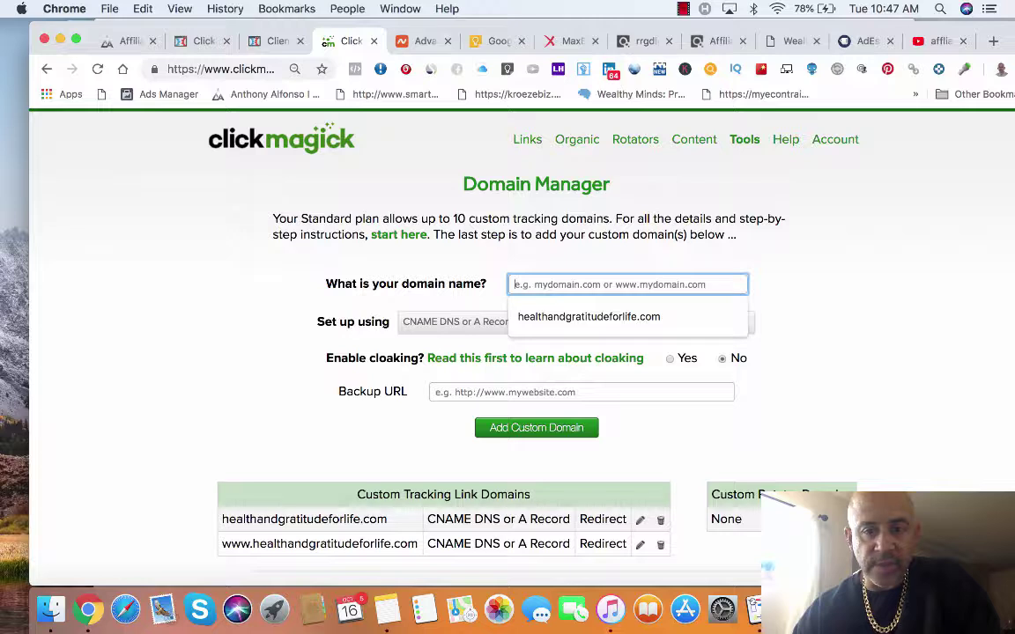
key("Down")
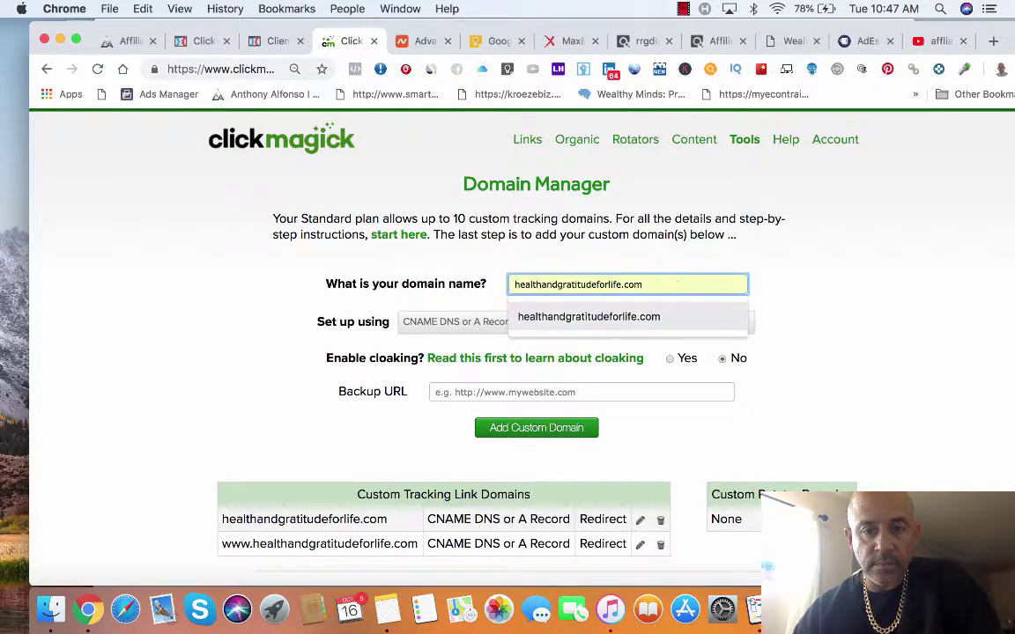
key("Return")
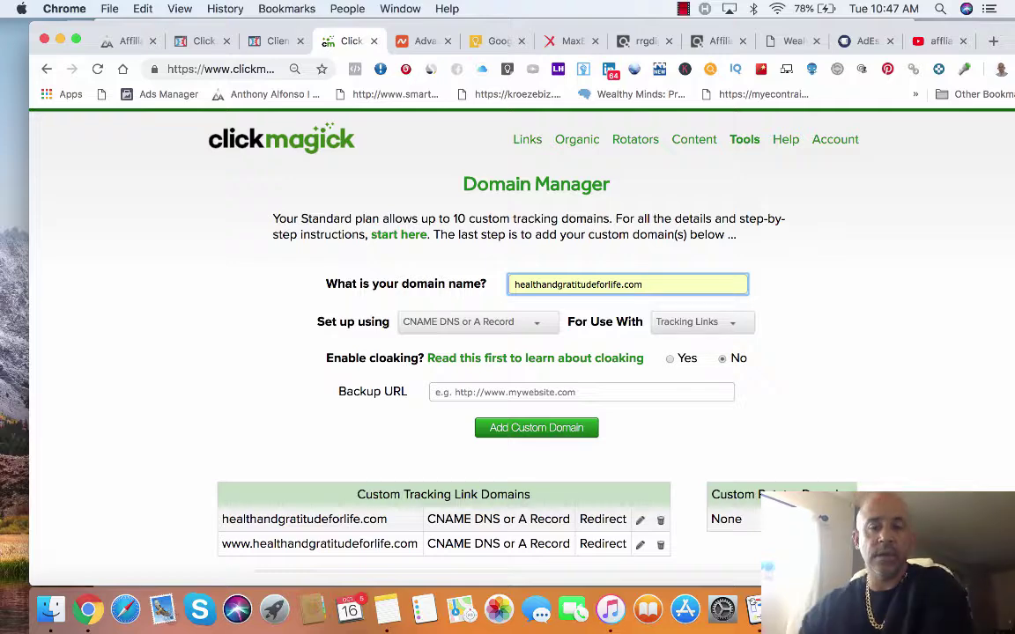
Step: Compare the domain and host records in Namecheap with ClickMagick's Domain Manager instructions and its custom tracking link domains
left_click(421, 40)
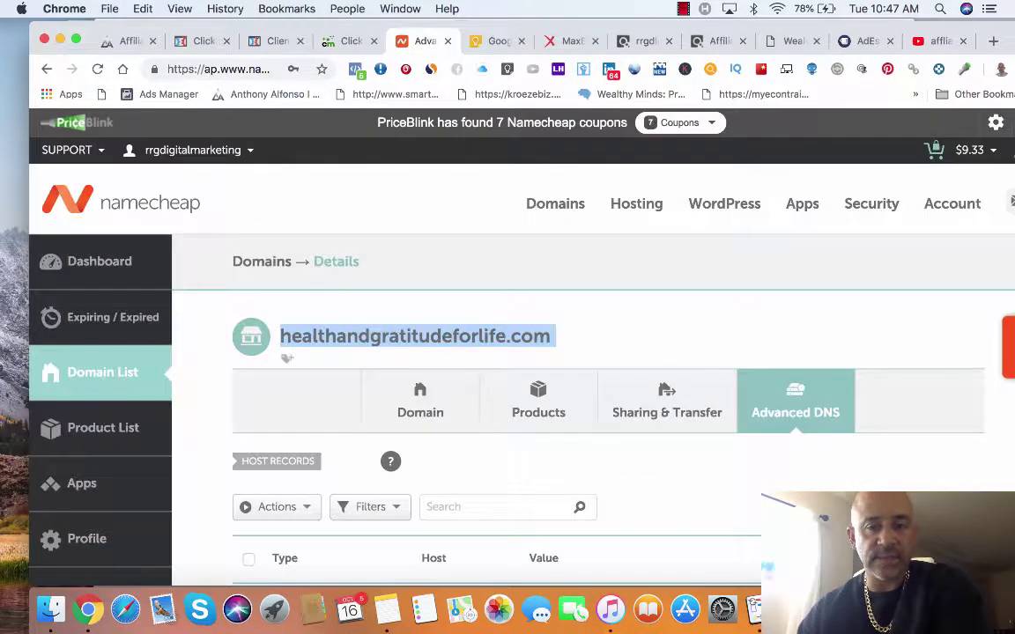
scroll(520, 353, "down", 5)
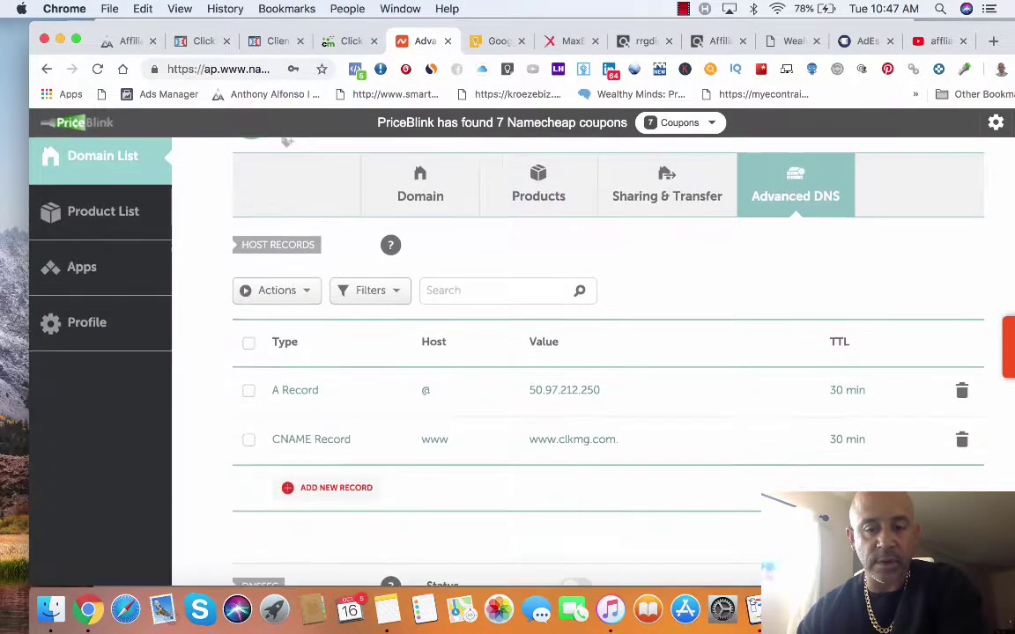
scroll(520, 352, "up", 5)
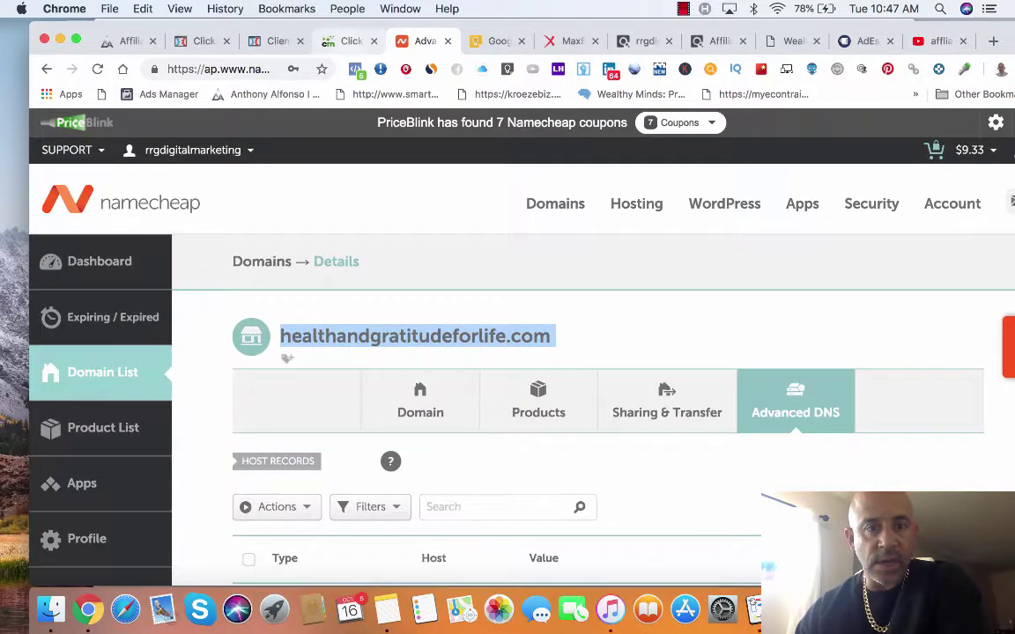
left_click(350, 41)
scroll(519, 353, "down", 1)
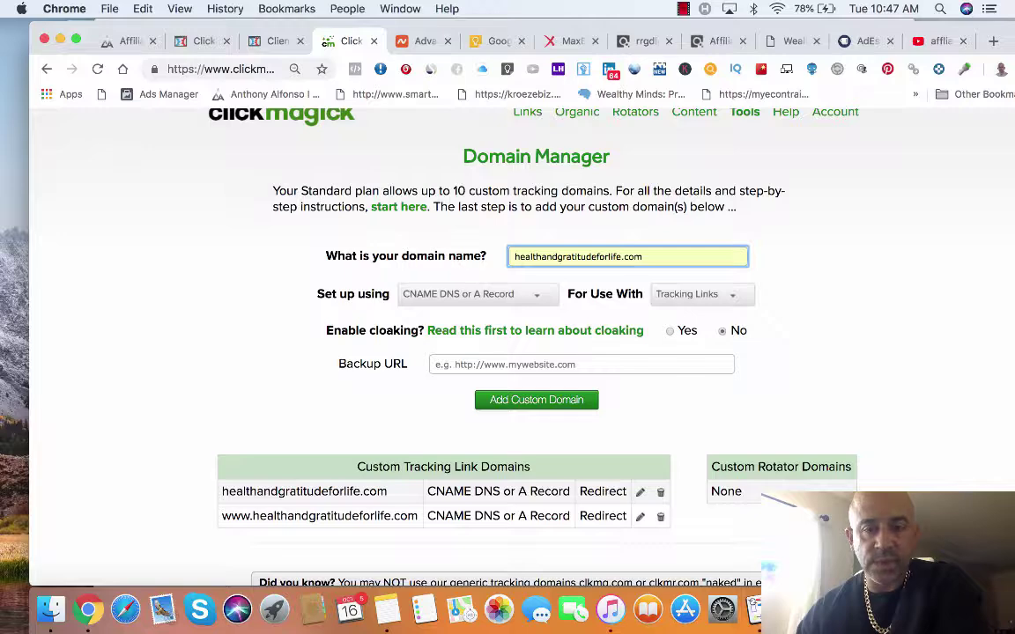
left_click_drag(758, 208, 428, 192)
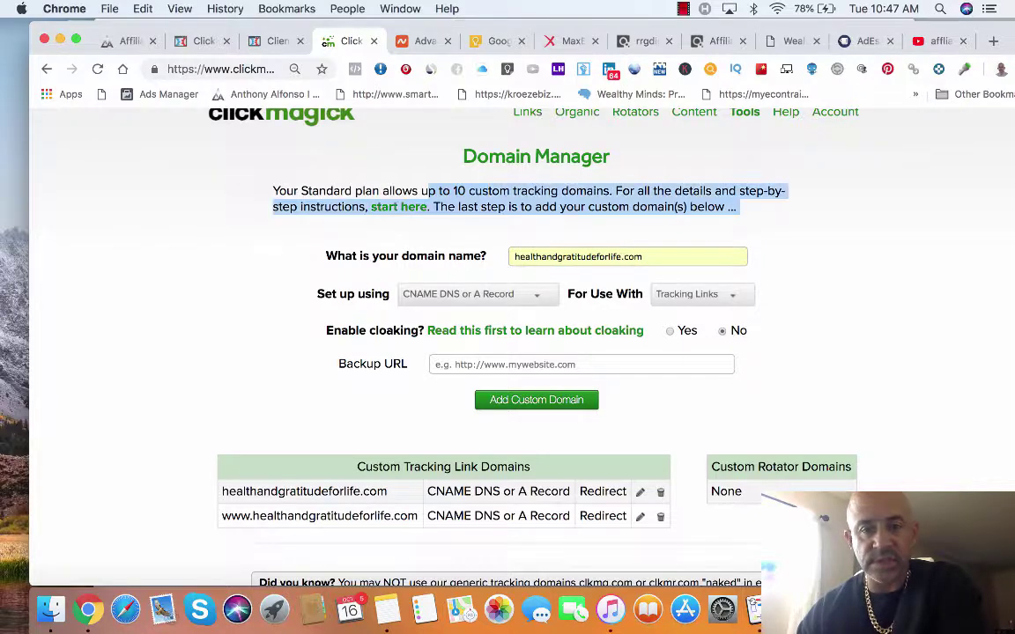
left_click(426, 40)
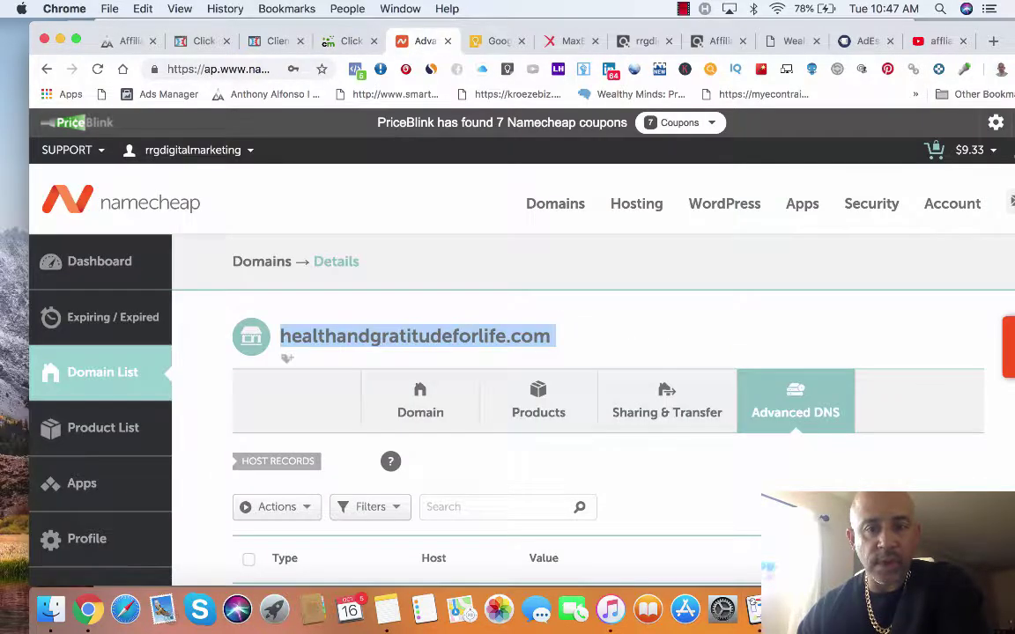
left_click(349, 40)
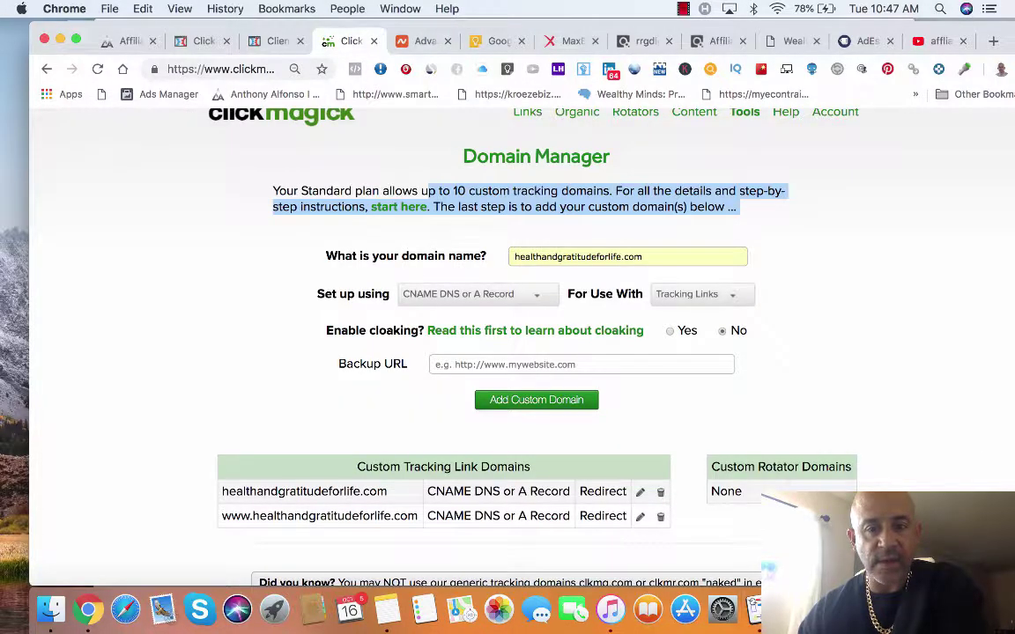
scroll(507, 352, "down", 3)
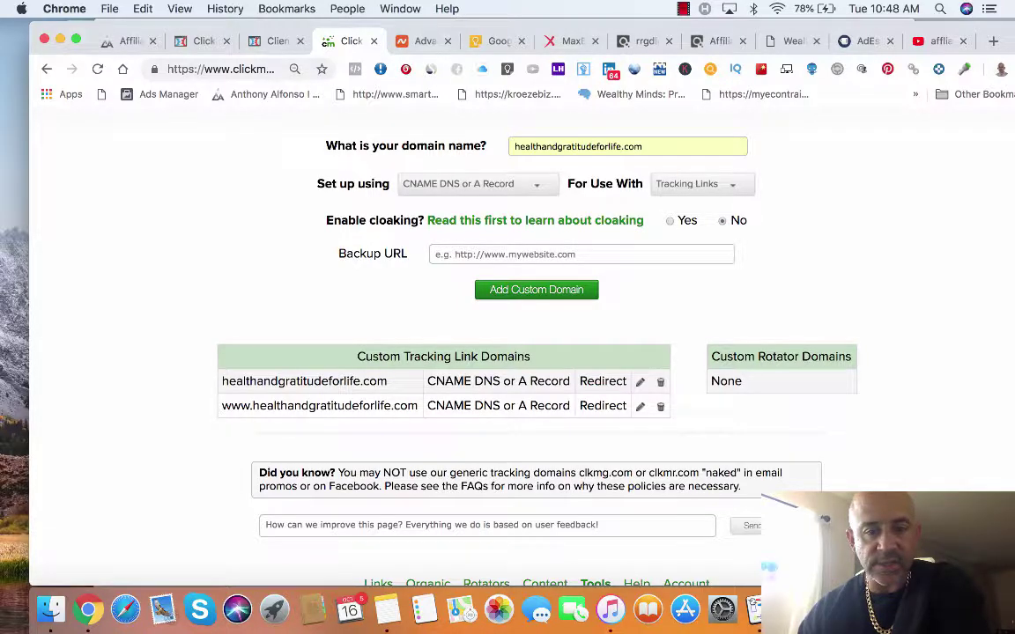
scroll(527, 141, "up", 3)
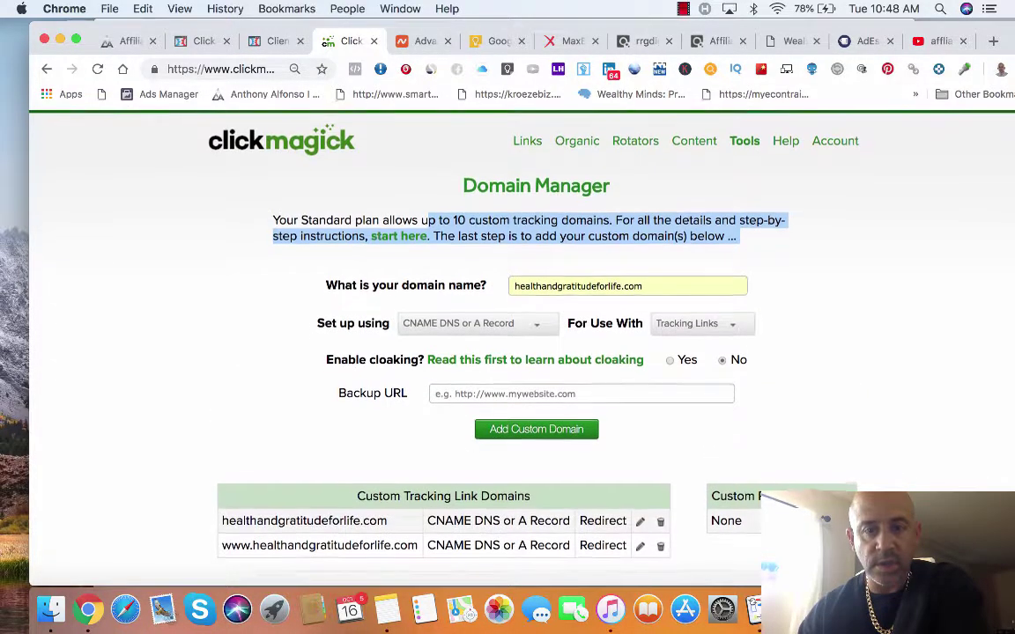
Step: Open ClickMagick's tracking links page and choose healthandgratitudeforlife.com as the domain for the new tracking link
left_click(527, 140)
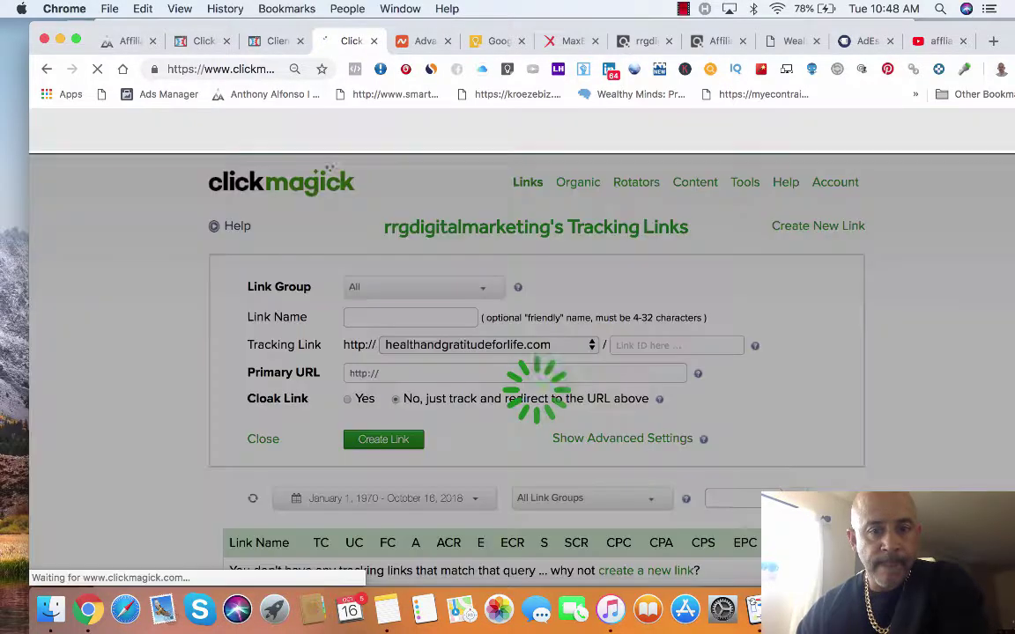
scroll(529, 352, "down", 1)
left_click(489, 295)
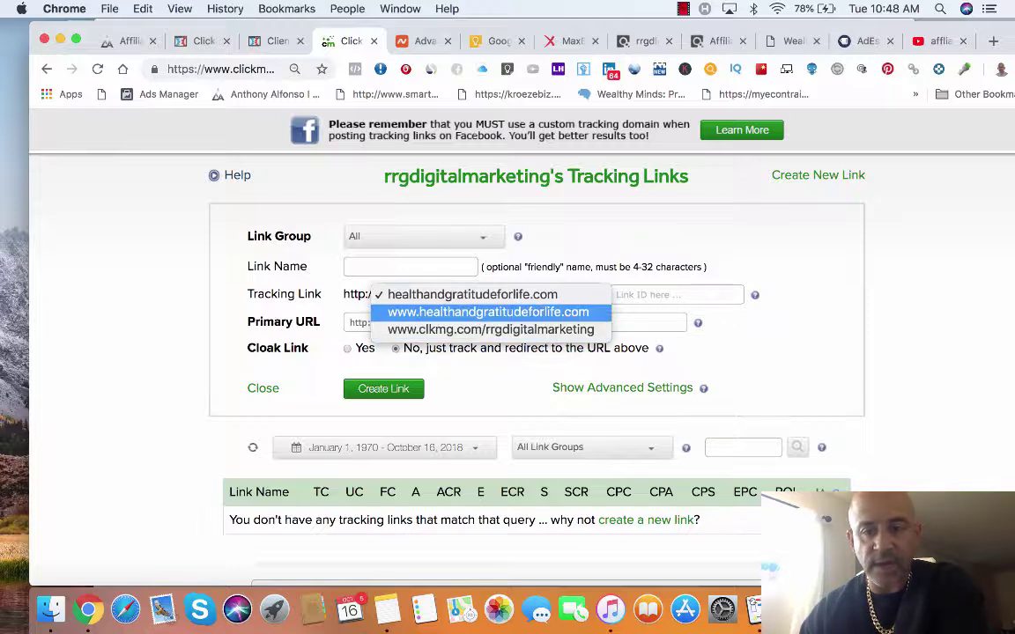
left_click(472, 295)
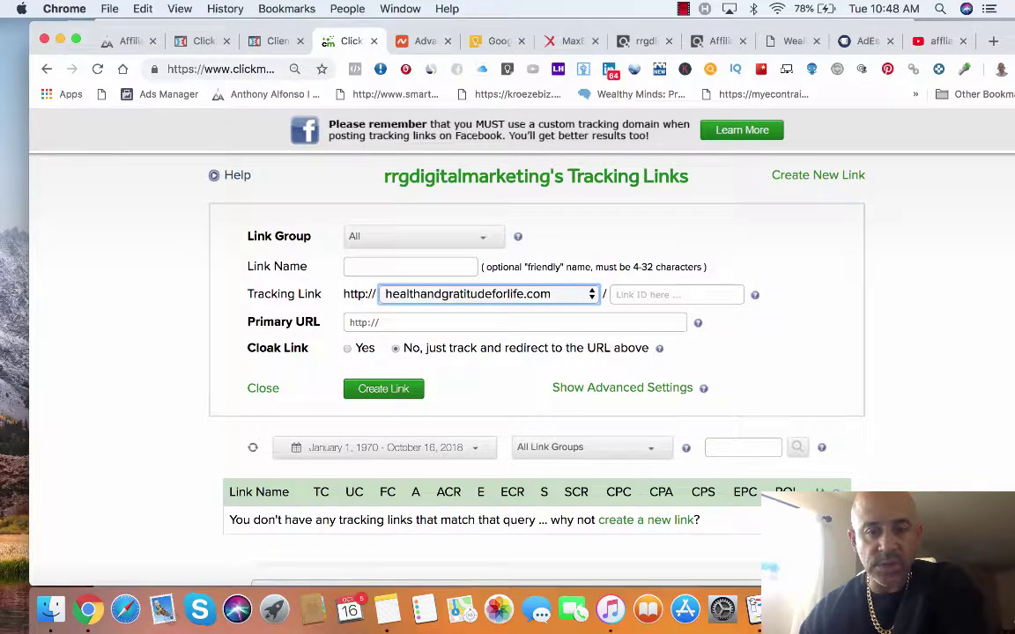
left_click(677, 295)
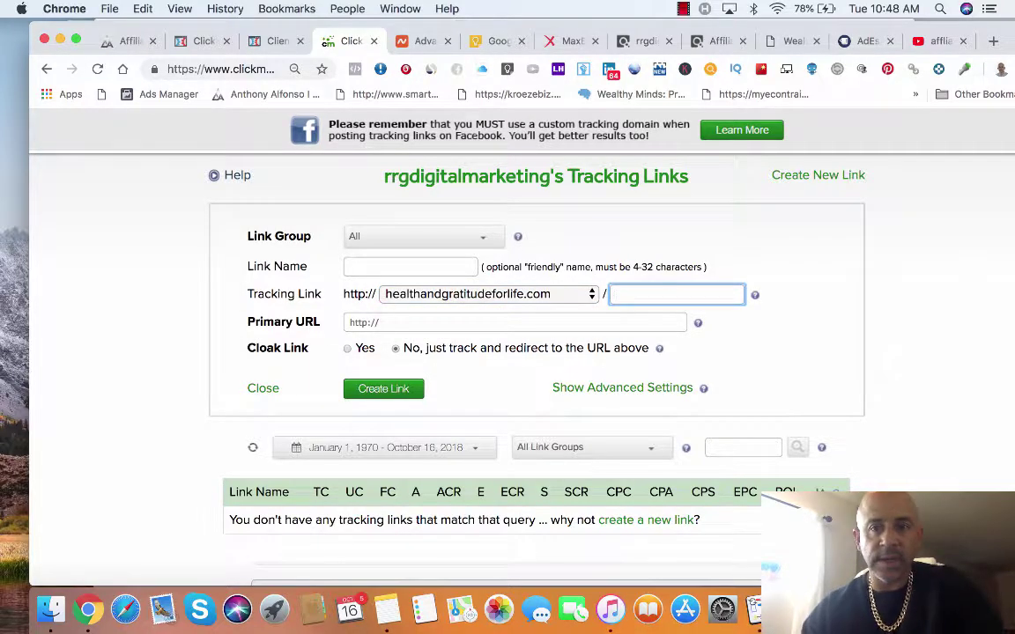
Step: Copy the ClickBank HopLink for CRYPTO2000 and paste it into ClickMagick as the new tracking link's Primary URL
left_click(717, 42)
key("super+c")
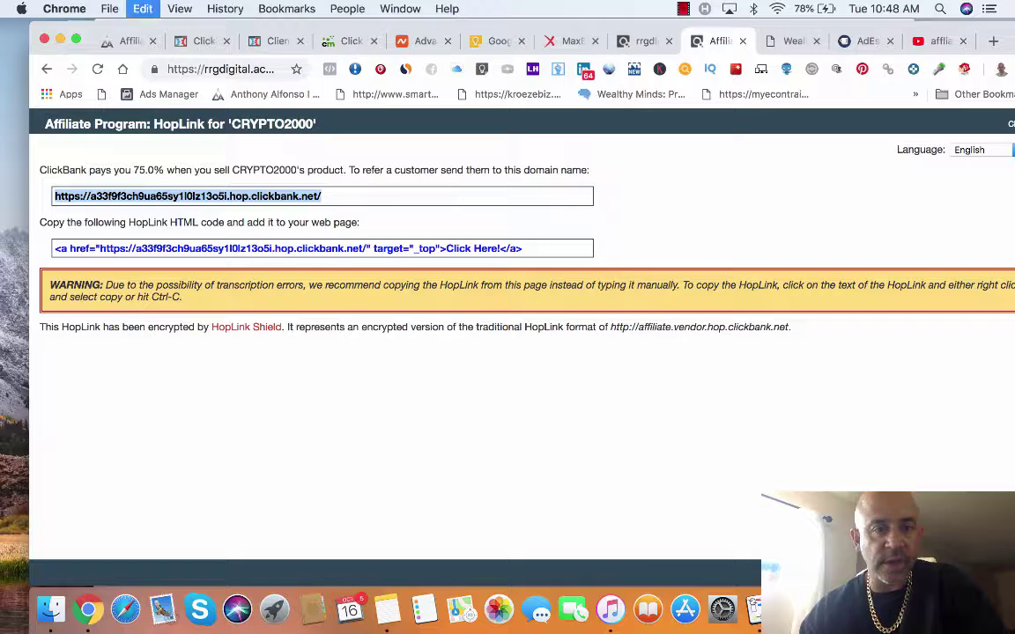
left_click(352, 41)
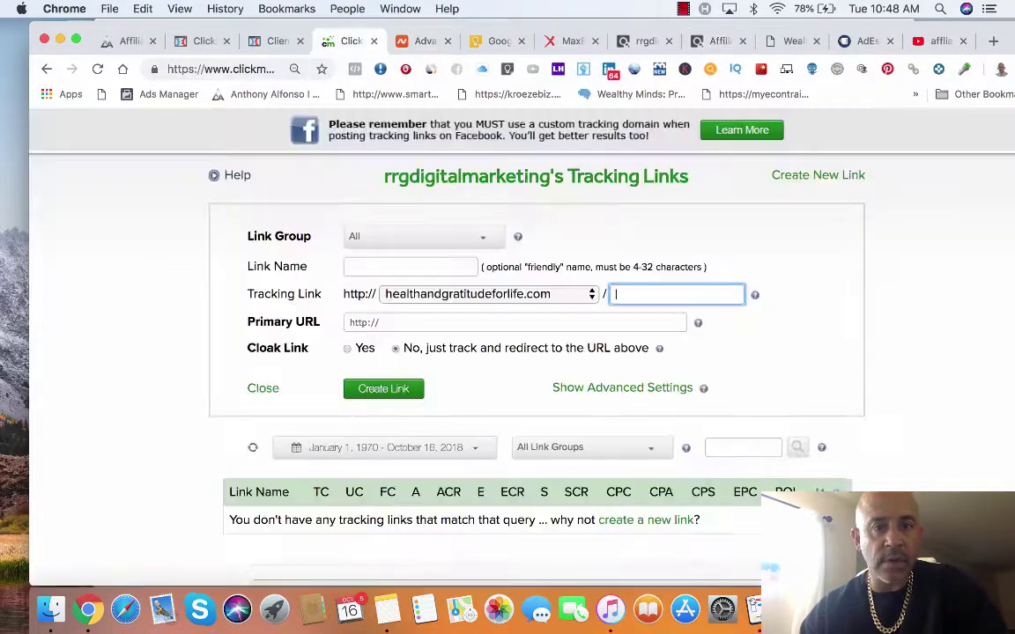
left_click(516, 322)
key("super+a")
key("super+v")
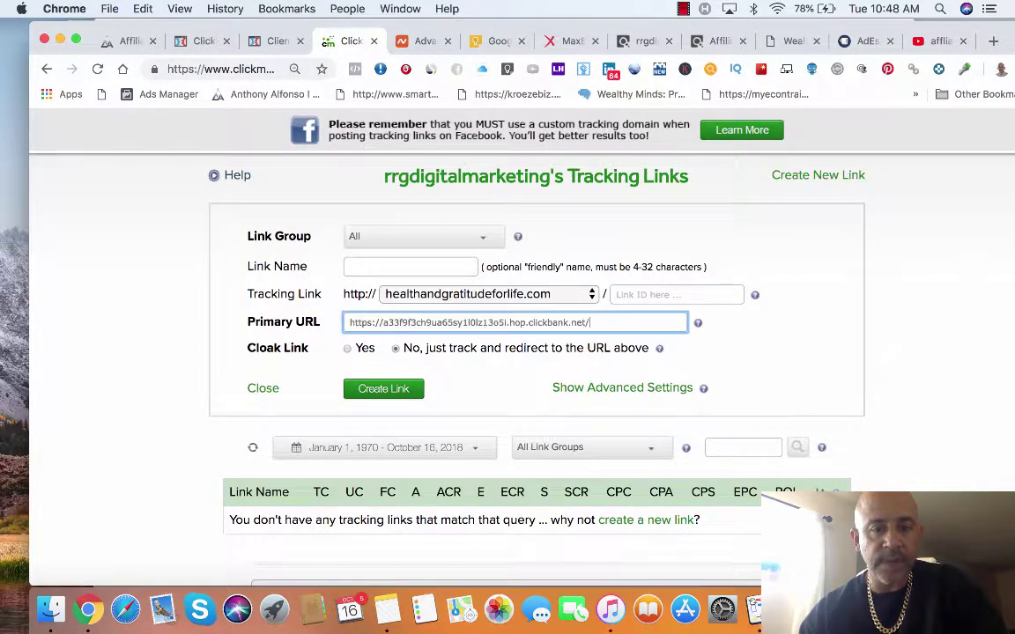
Step: Create the tracking link with cloaking off and open its details from the link list
left_click(383, 388)
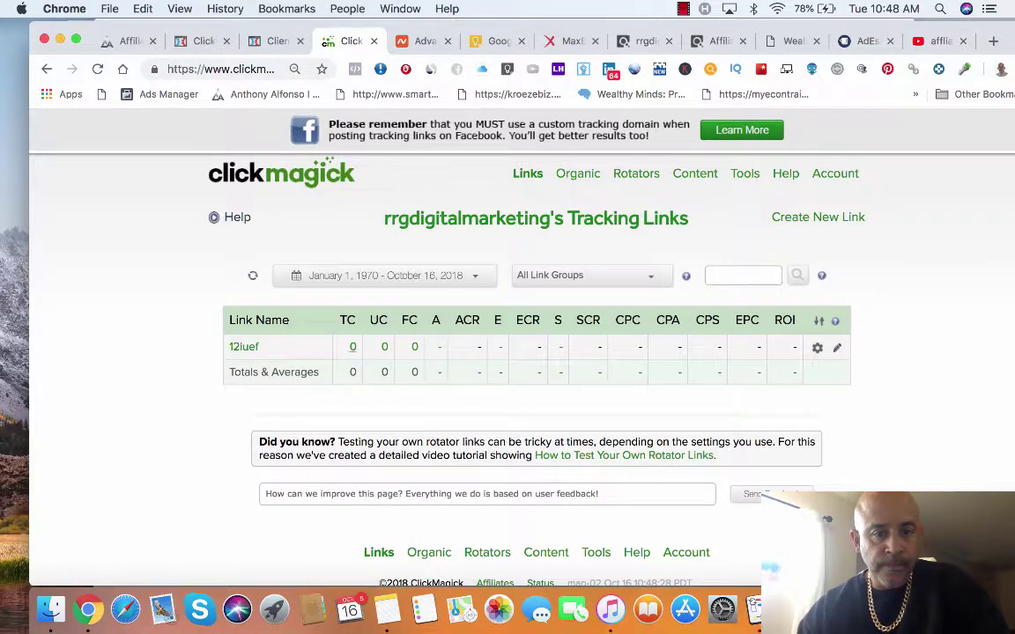
left_click(244, 346)
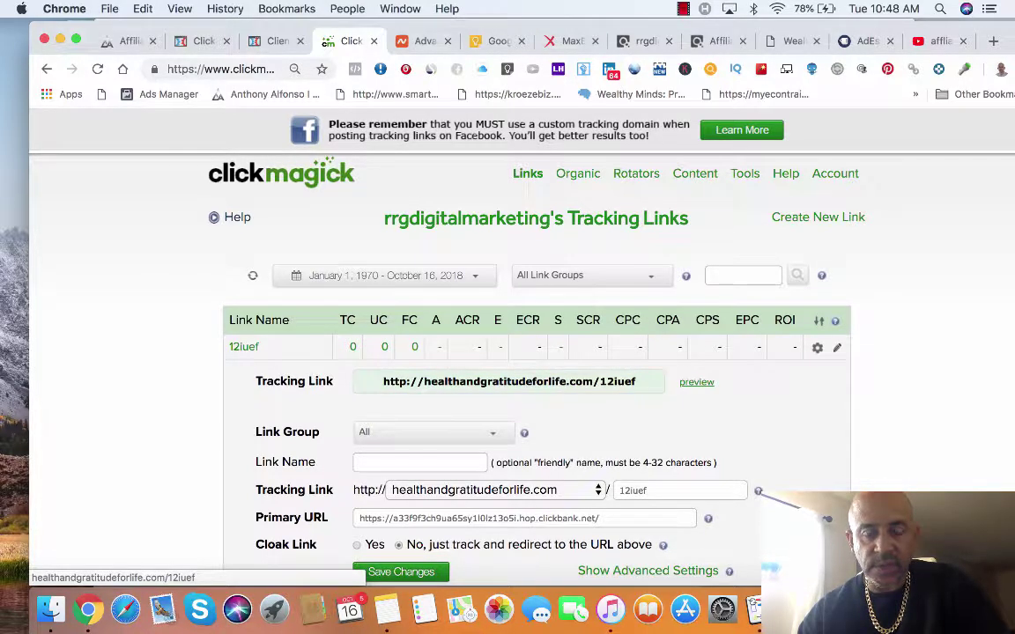
Step: Follow the 12iuef tracking link to test its redirect, check it against the Primary URL, and close the landing page
left_click(509, 381)
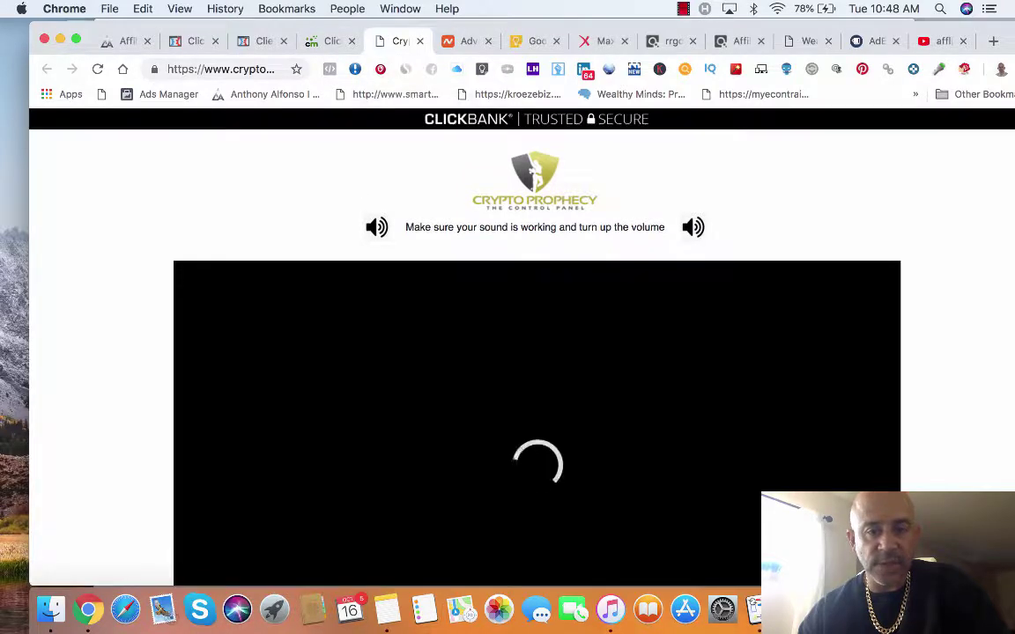
left_click(331, 42)
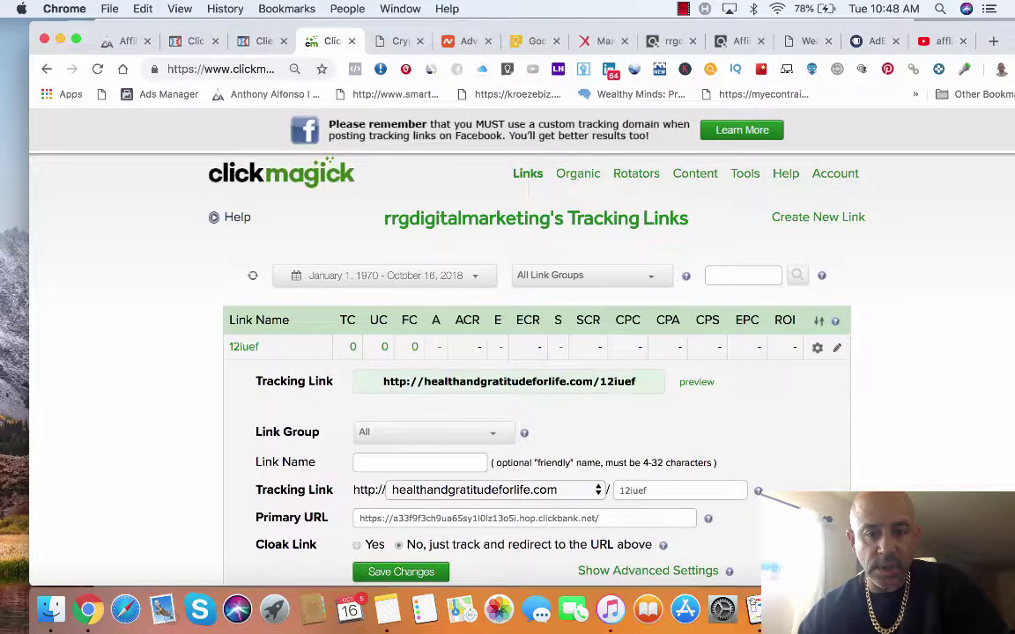
triple_click(362, 518)
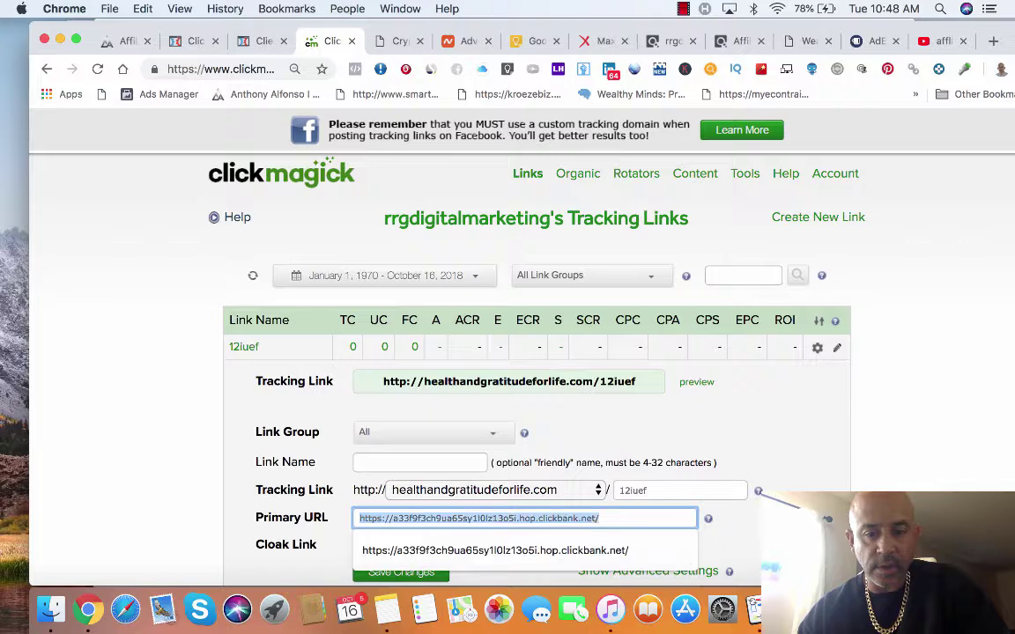
left_click(599, 432)
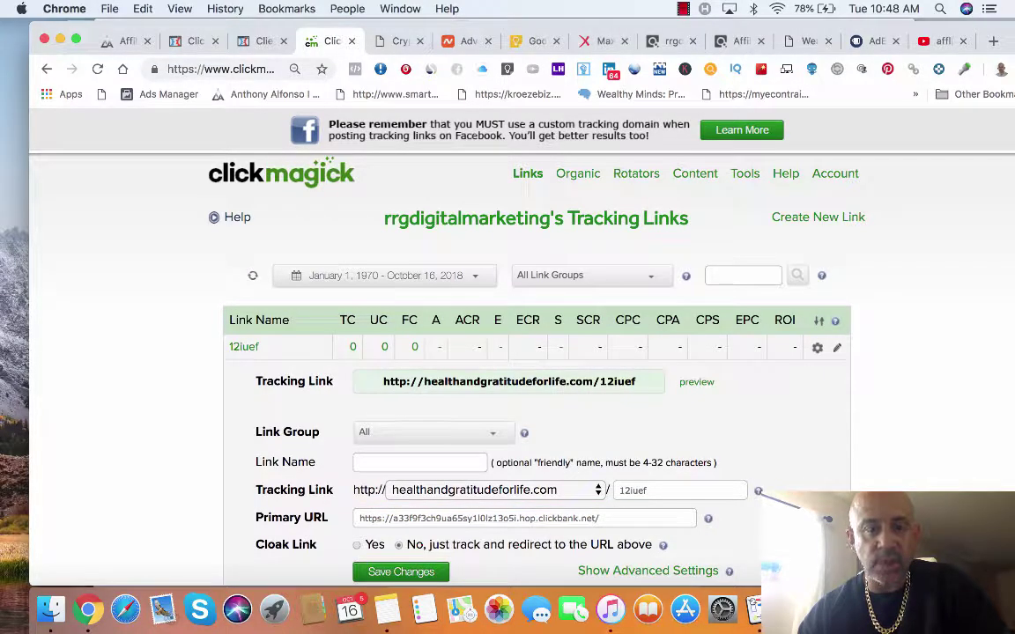
left_click(400, 42)
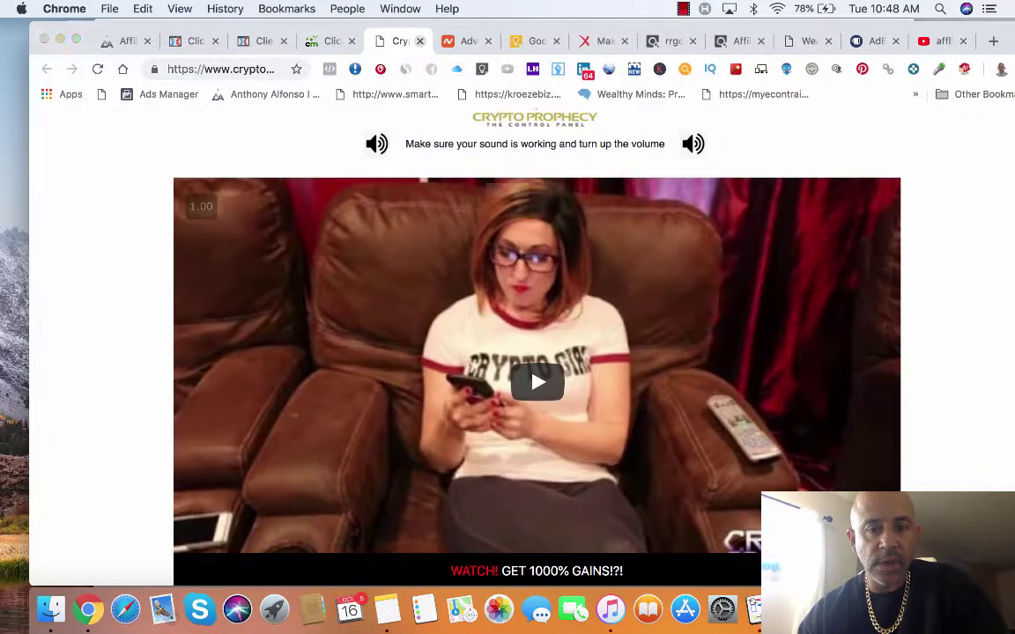
key("super+w")
key("Return")
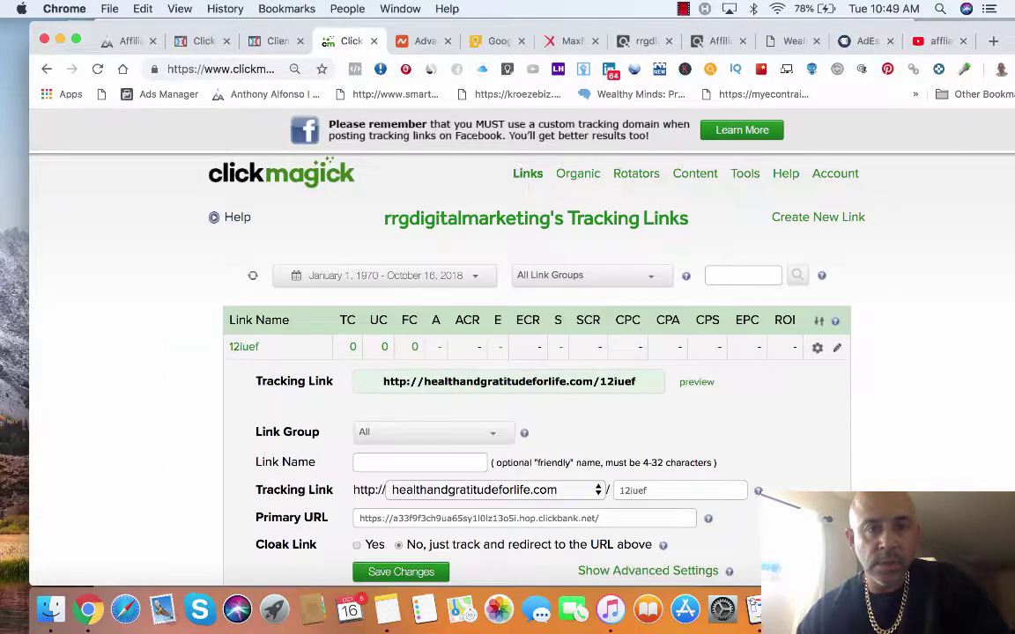
Step: Turn on cloaking for the 12iuef tracking link and save the changes
left_click(278, 41)
left_click(351, 41)
scroll(507, 352, "down", 1)
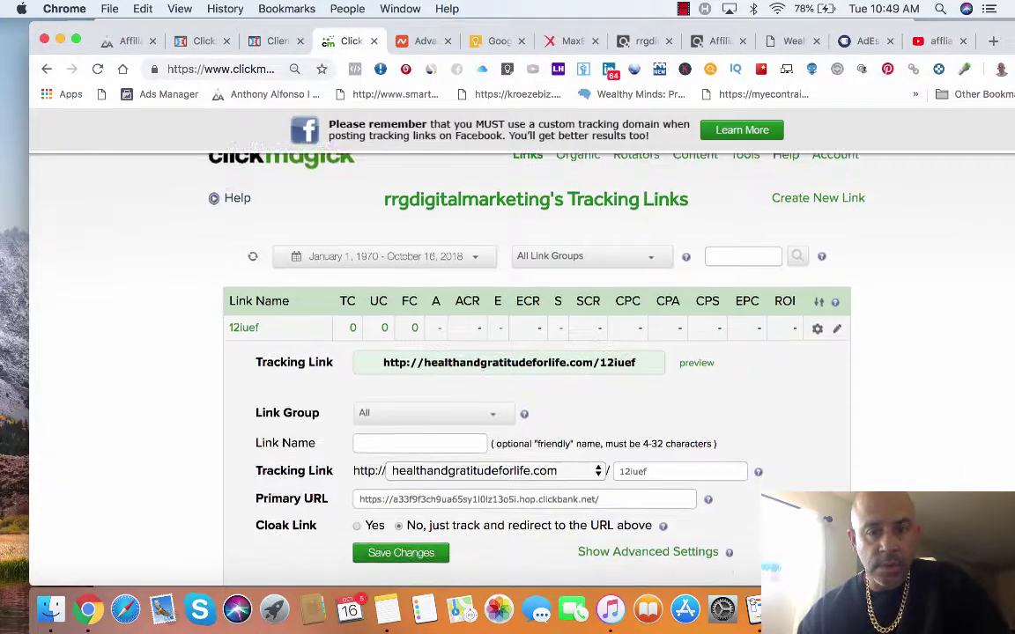
scroll(507, 352, "down", 4)
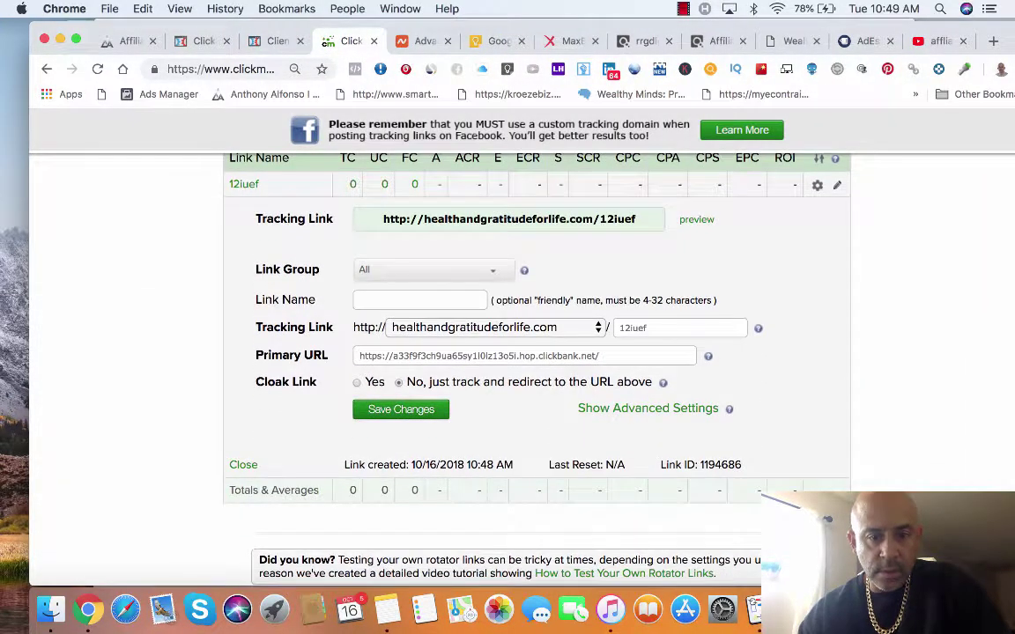
left_click(357, 383)
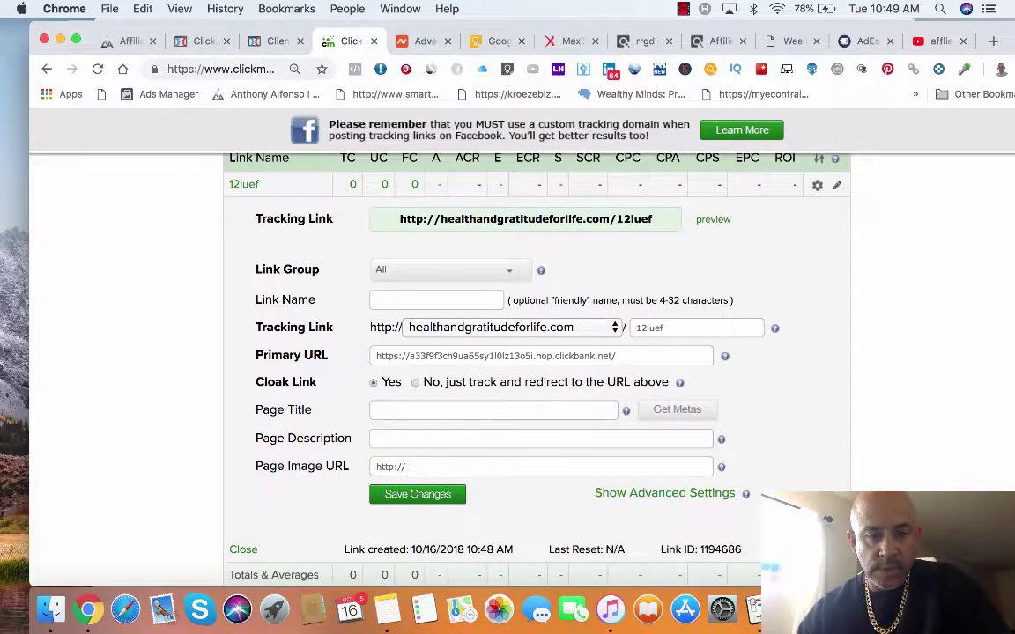
left_click(418, 494)
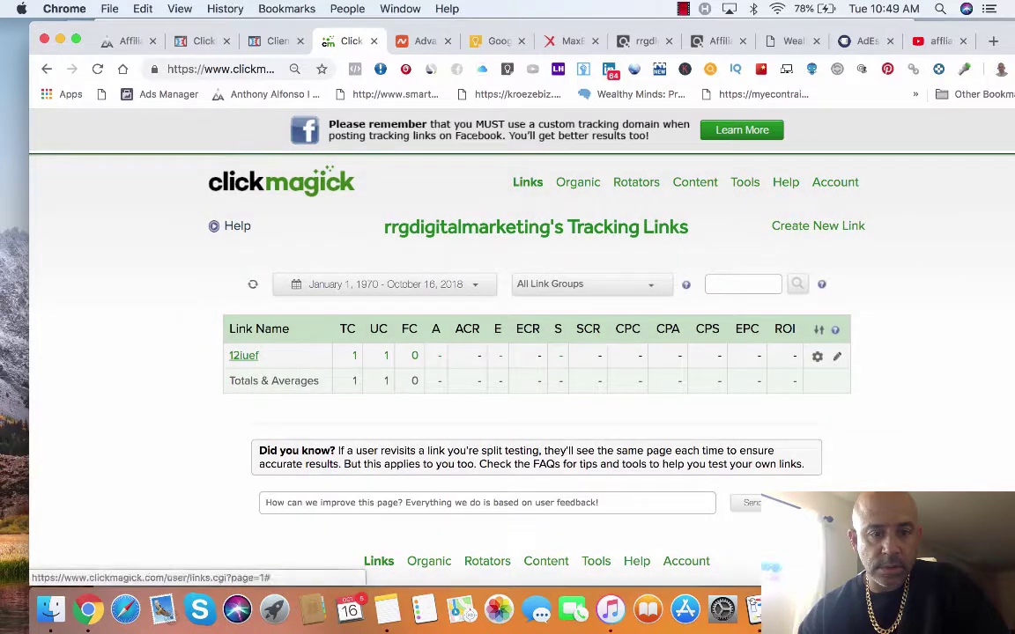
Step: Reopen the 12iuef link's details and follow its tracking link to examine the address of the cloaked landing page
left_click(244, 356)
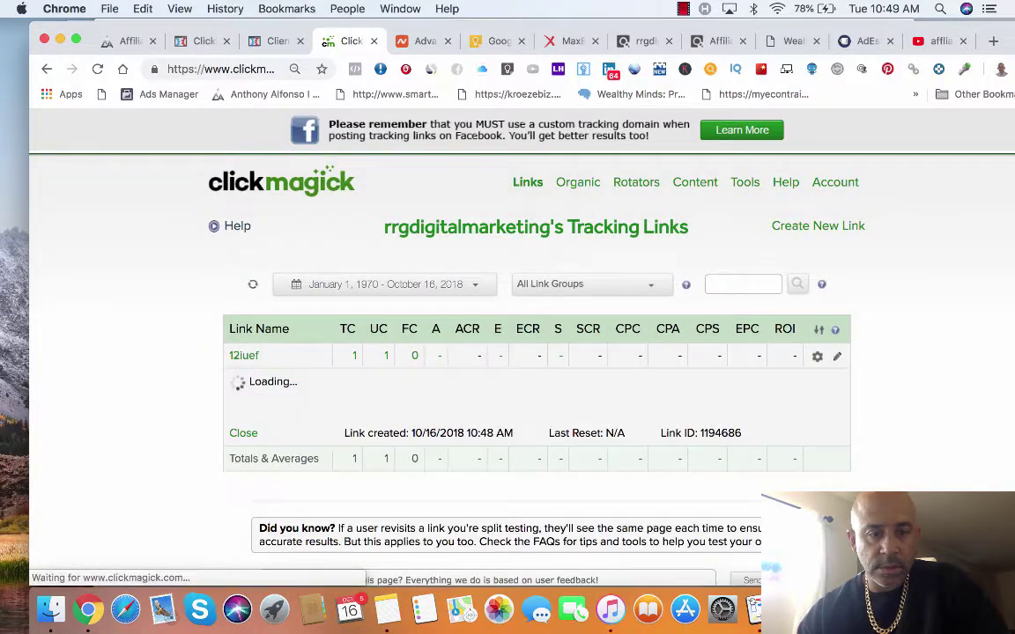
left_click(526, 391)
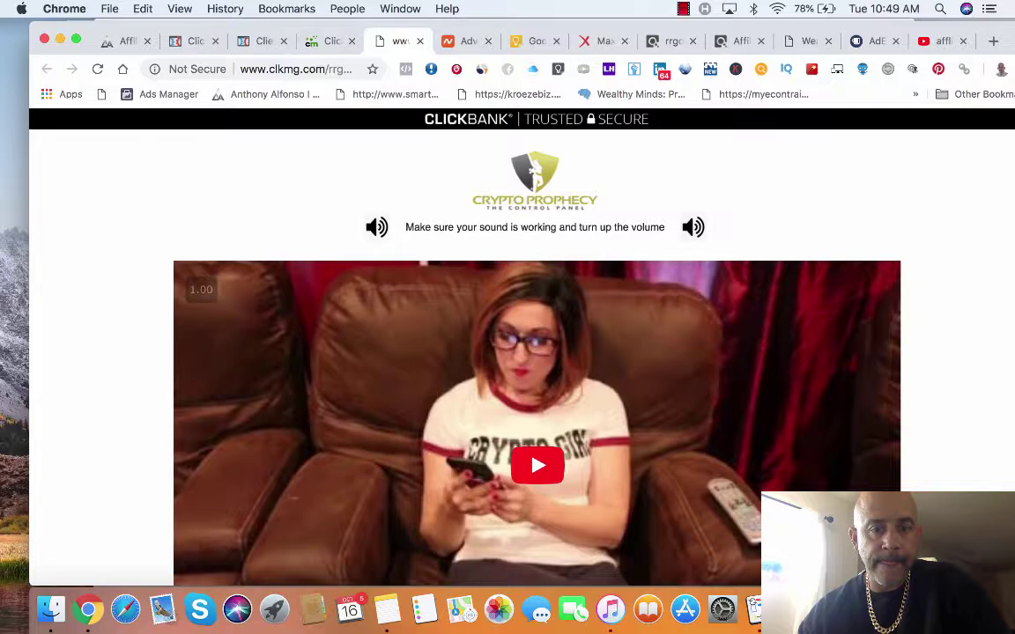
left_click_drag(282, 69, 337, 69)
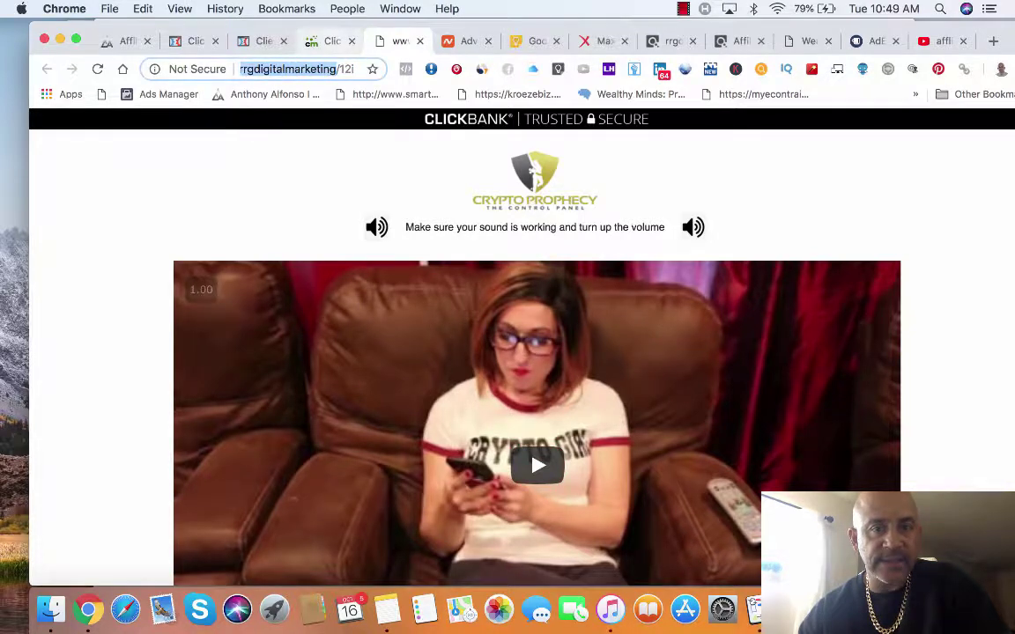
Step: Review the 12iuef link's cloaking, link group and Primary URL settings in ClickMagick against the ClickBank HopLink for CRYPTO2000
left_click(332, 40)
scroll(529, 370, "down", 5)
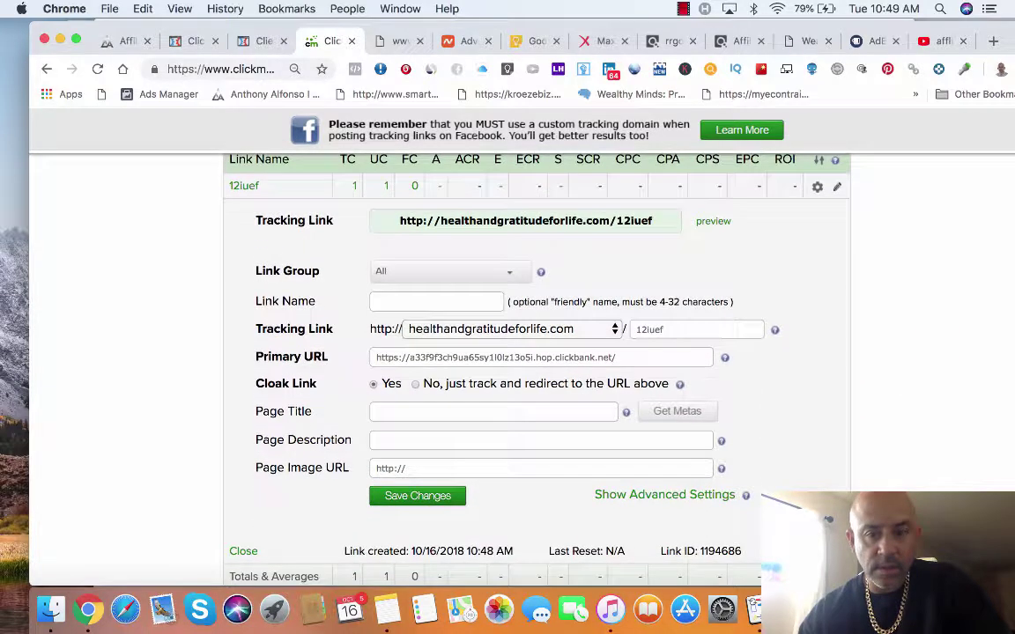
scroll(529, 370, "down", 1)
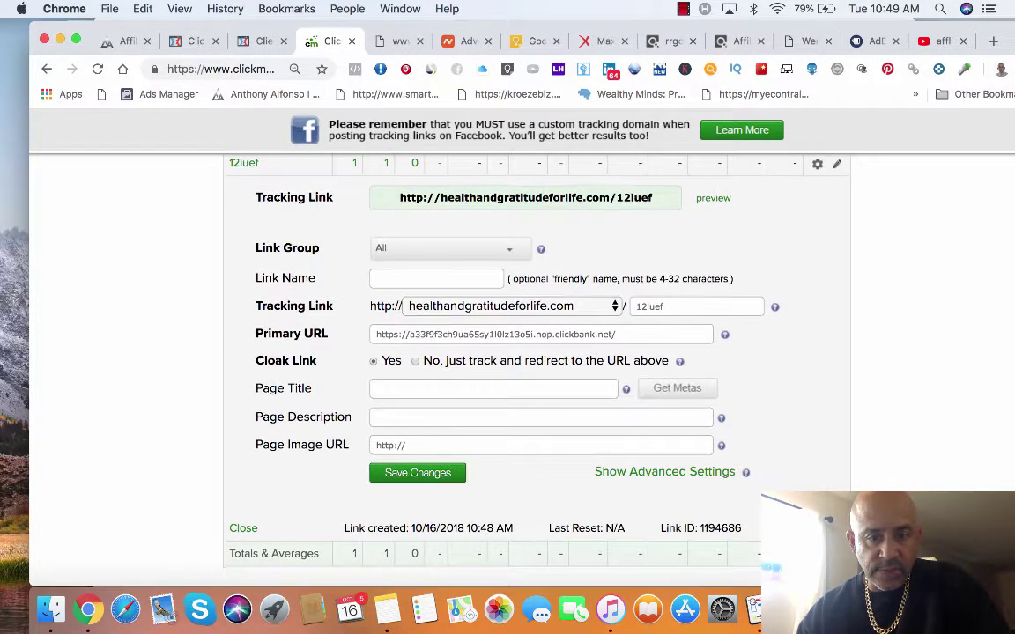
left_click_drag(255, 361, 317, 361)
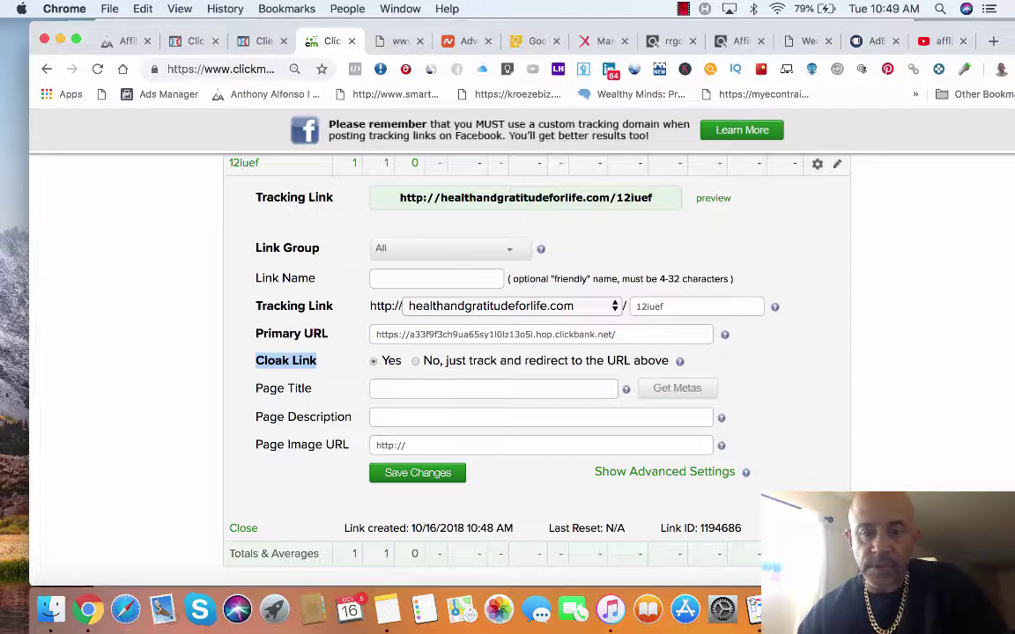
scroll(529, 353, "up", 1)
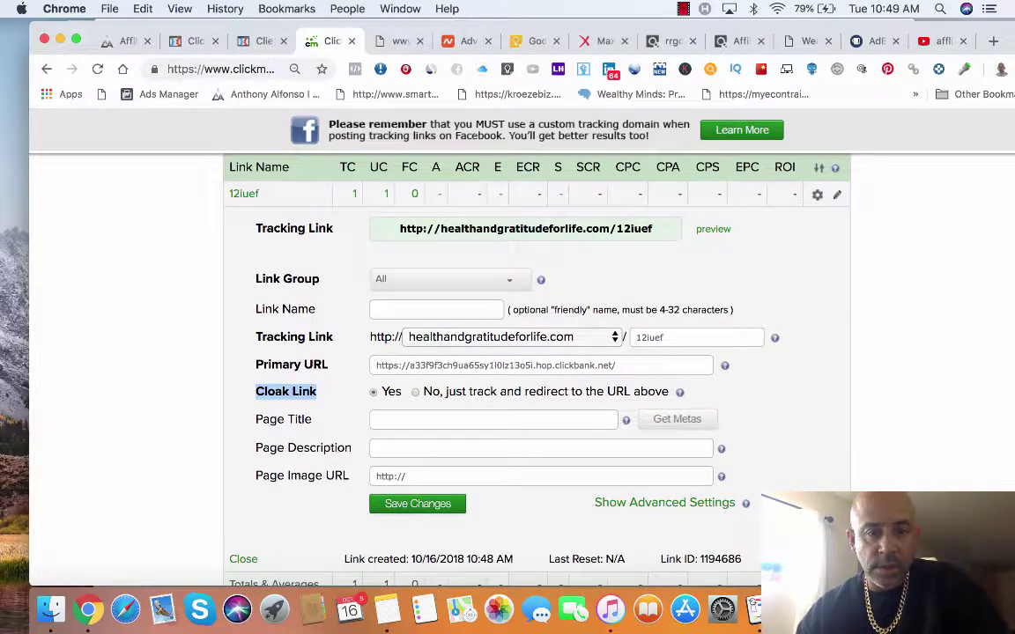
left_click(441, 278)
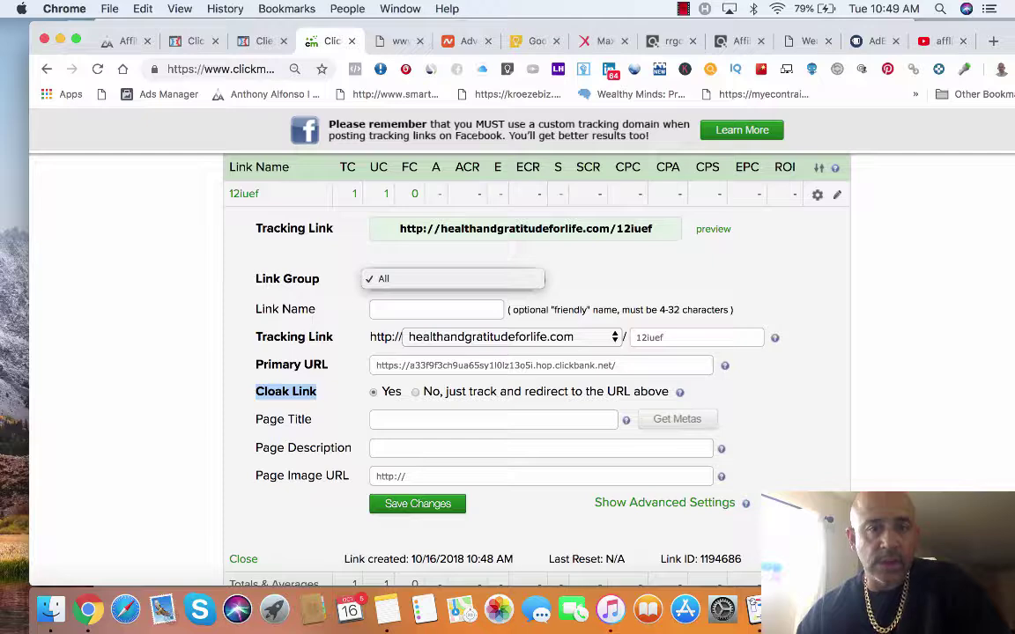
left_click(332, 251)
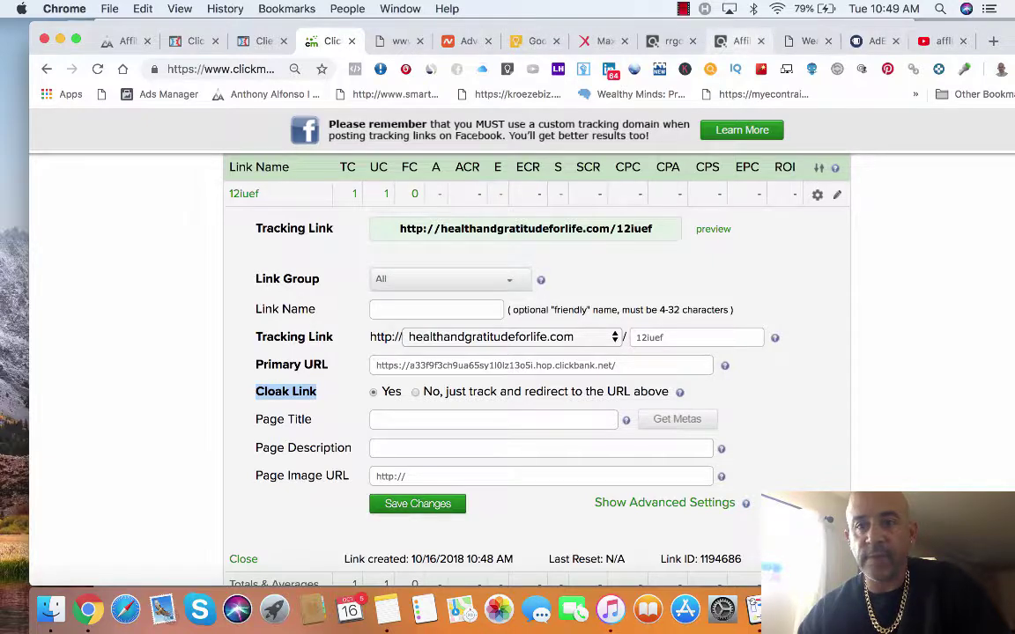
left_click(739, 40)
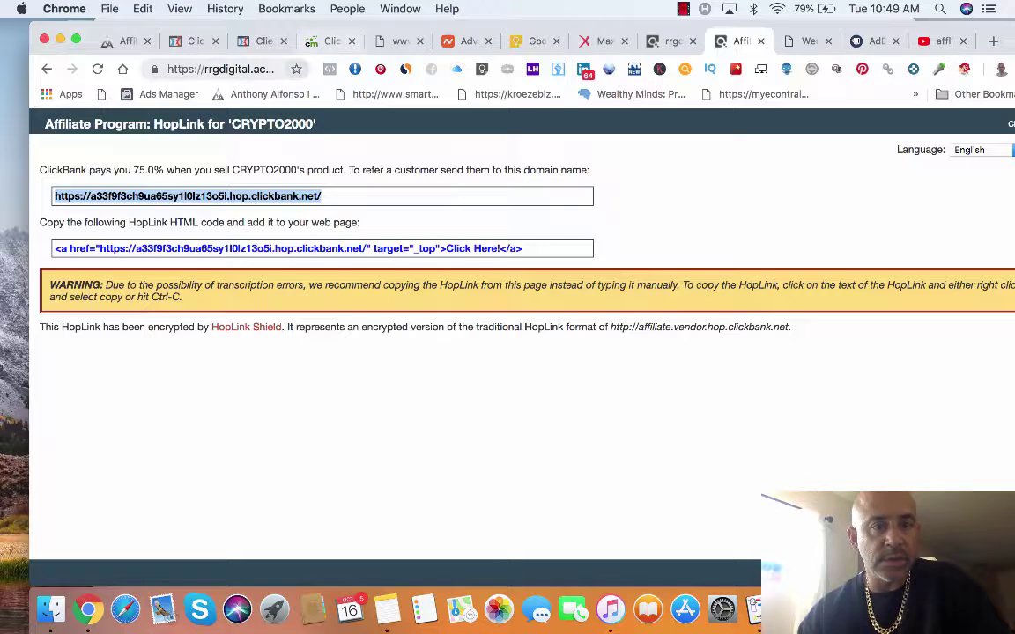
left_click(331, 40)
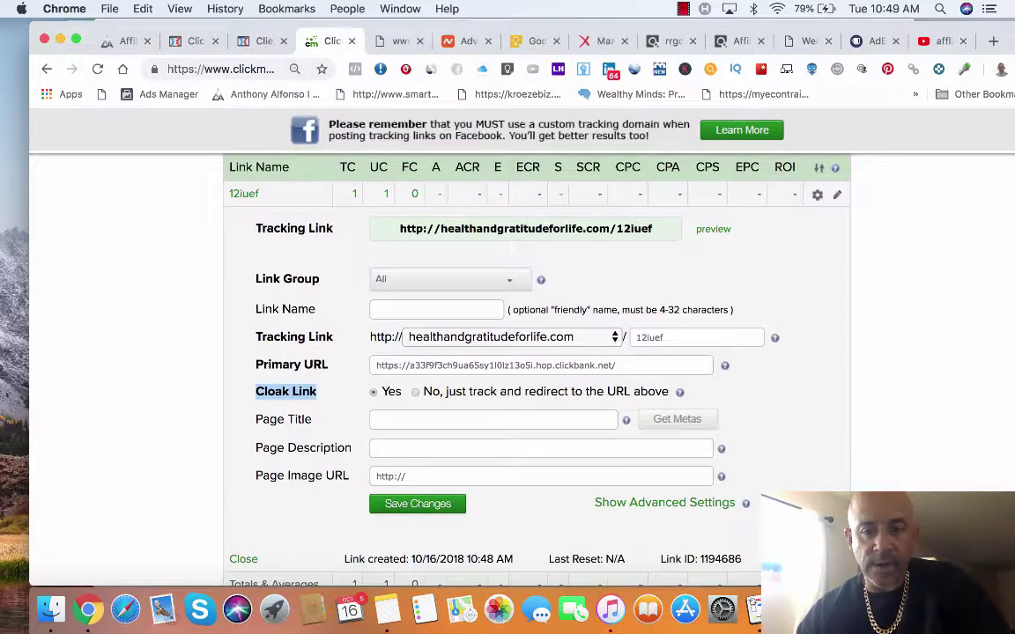
left_click_drag(616, 365, 374, 366)
left_click(616, 366)
left_click(793, 387)
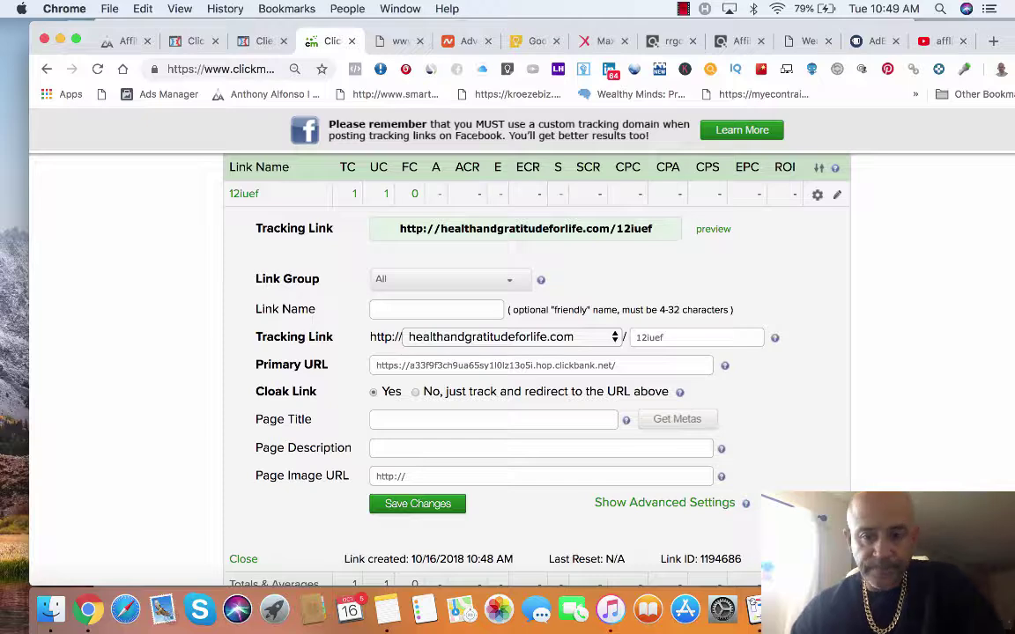
scroll(508, 353, "down", 3)
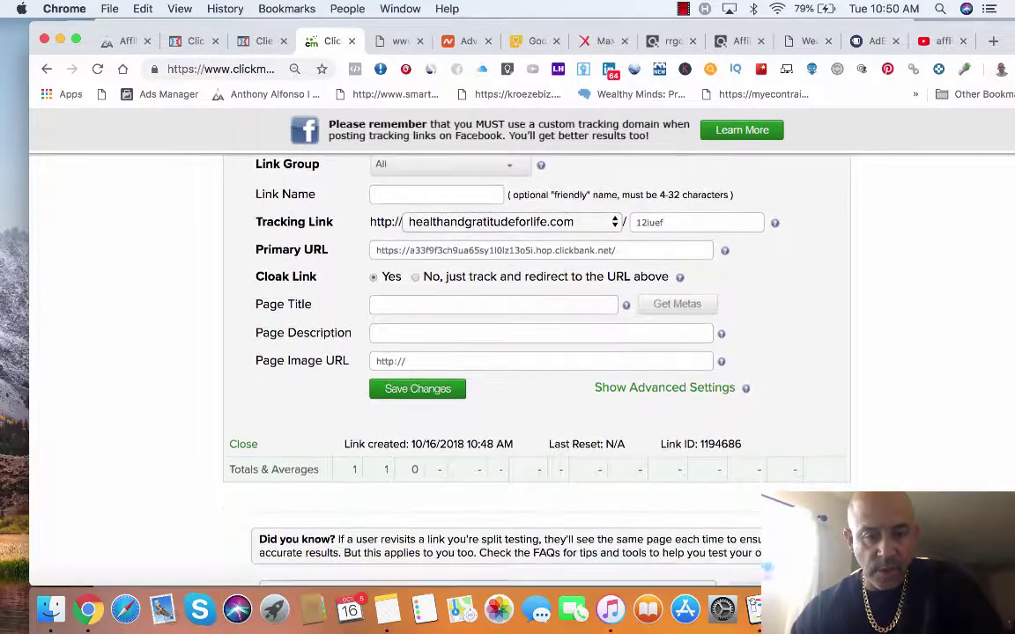
scroll(508, 352, "up", 4)
scroll(507, 352, "up", 1)
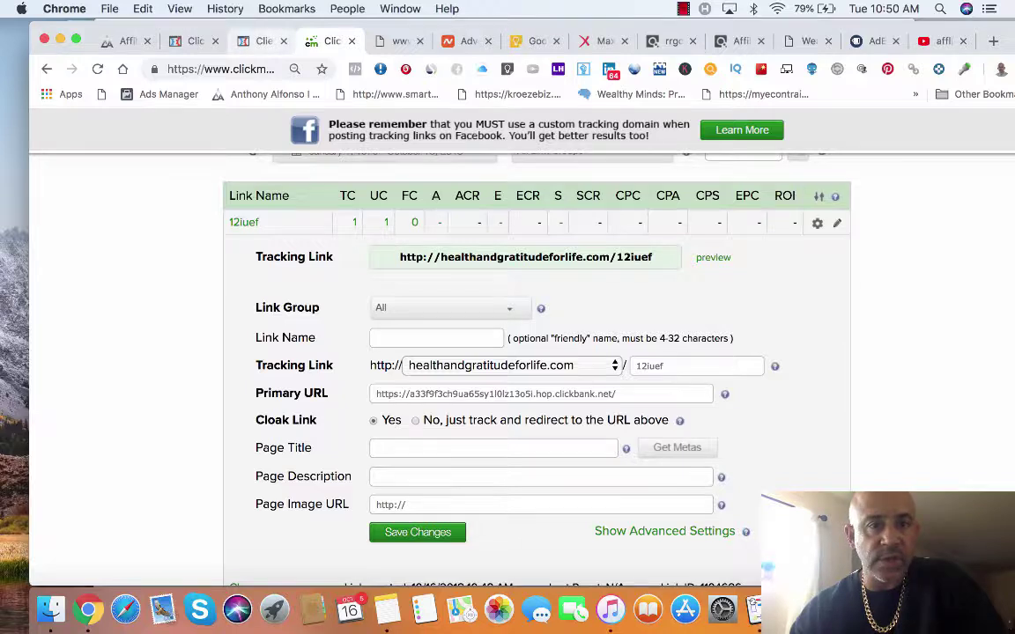
Step: Open the Facebook news feed, view the Turbo Ad Finder toggle, and browse to the sponsored Wake Up Warrior ad
left_click(261, 41)
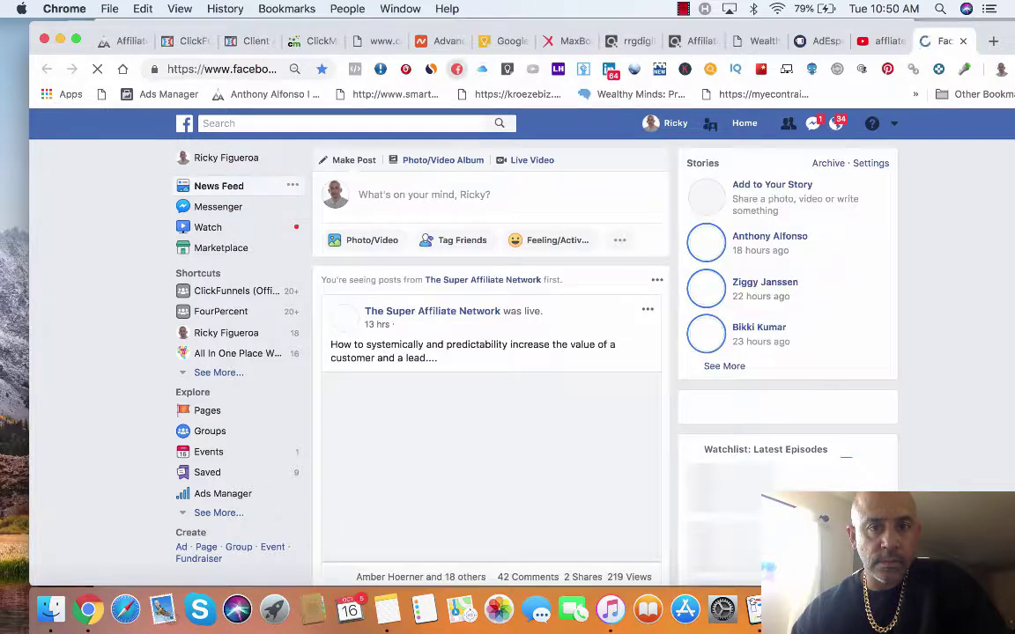
left_click(456, 69)
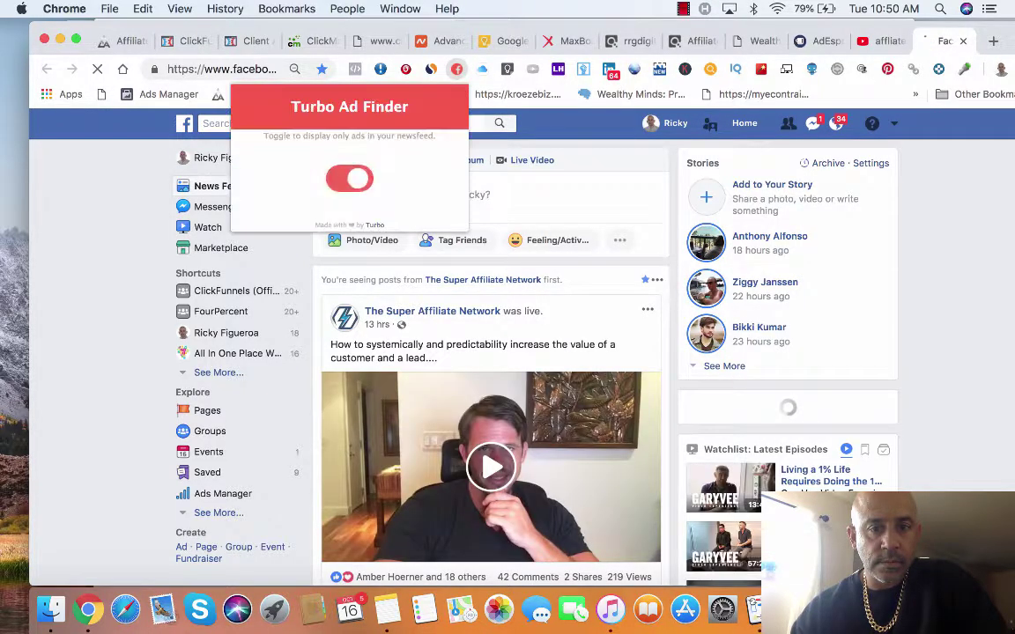
left_click(709, 366)
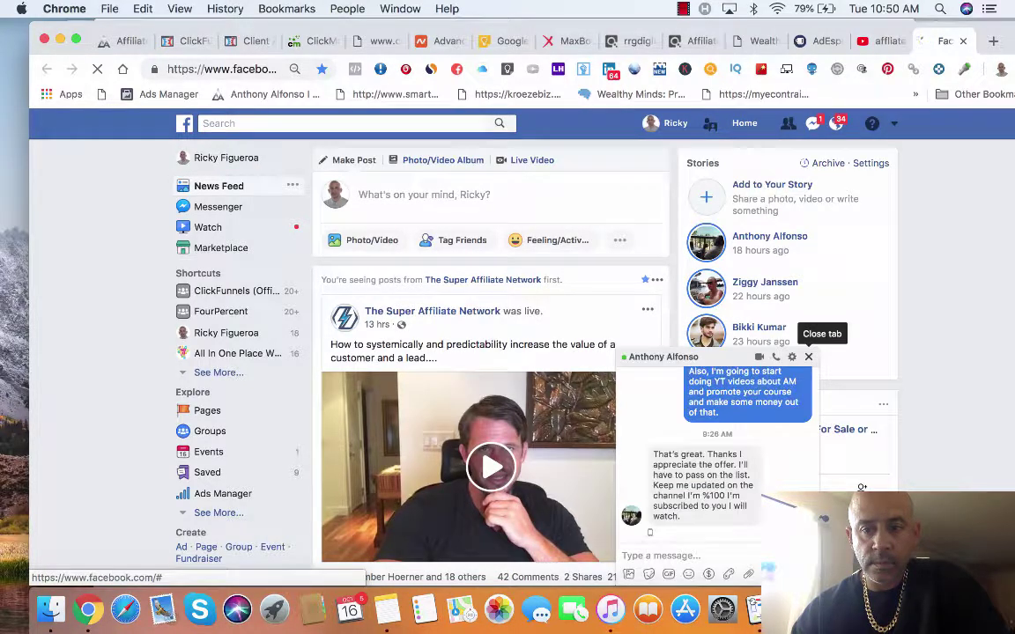
left_click(808, 357)
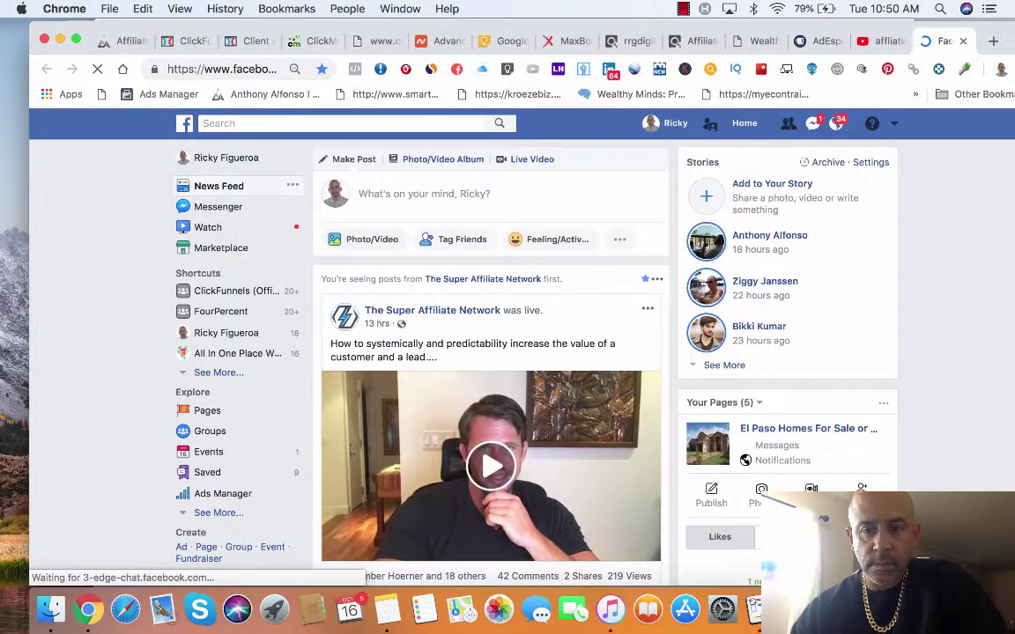
scroll(490, 352, "down", 6)
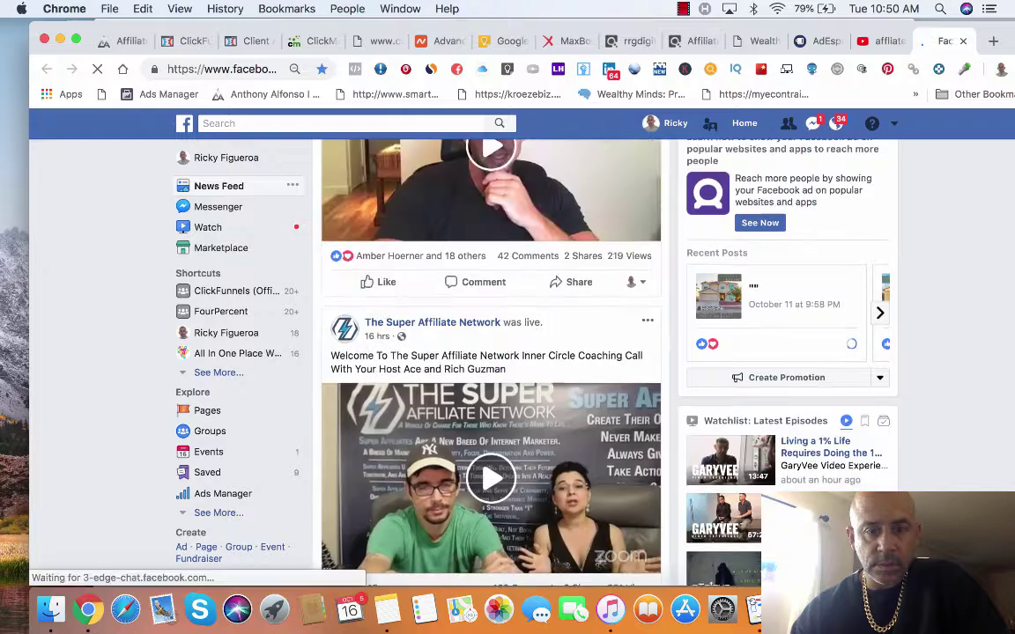
scroll(490, 352, "down", 5)
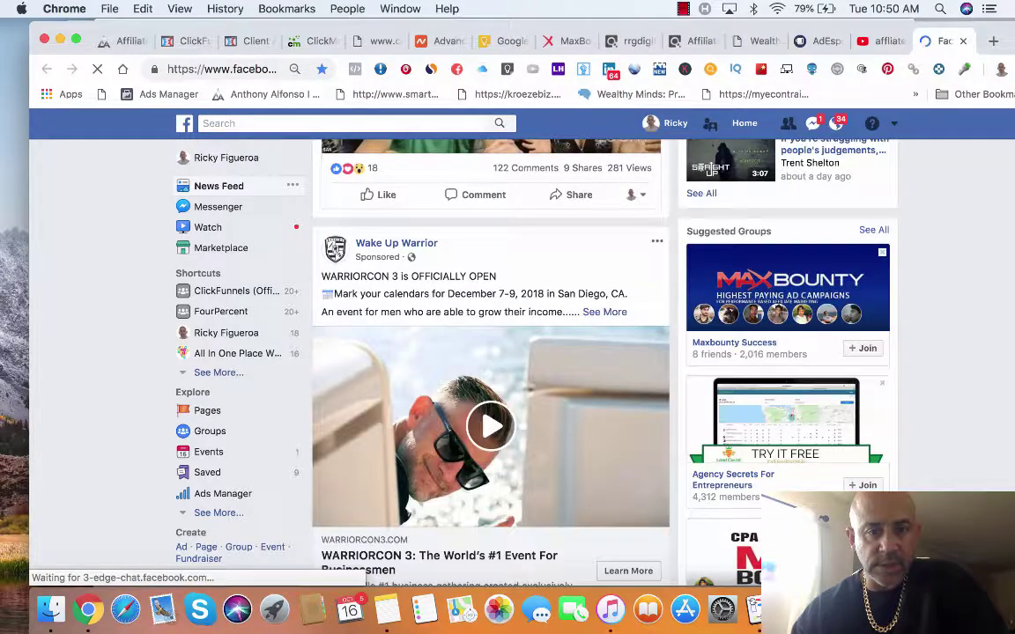
scroll(490, 352, "down", 2)
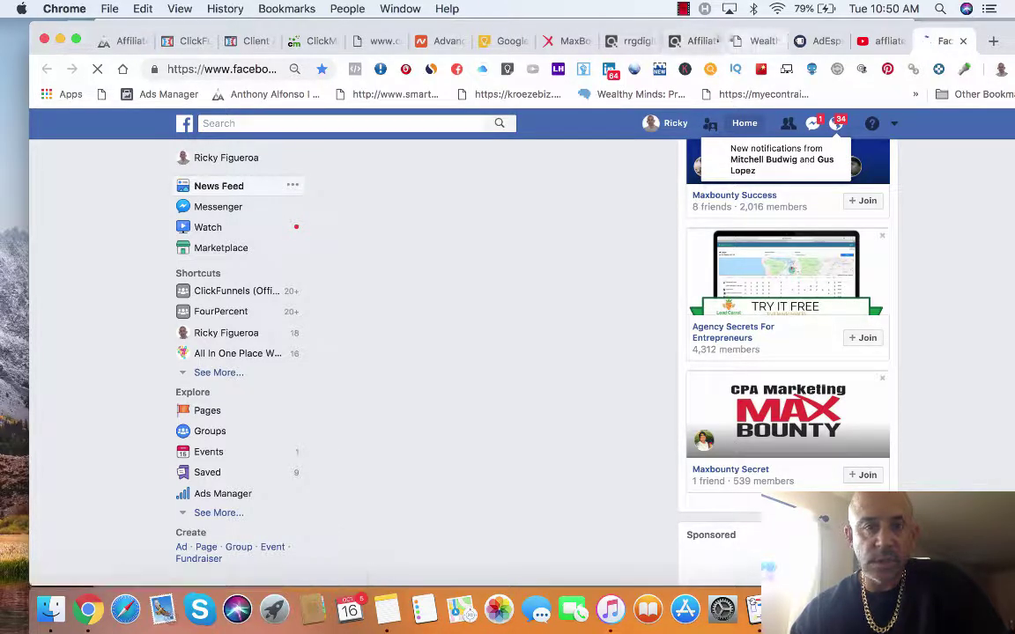
Step: Compare the cloaked tracking link's landing page with the sponsored ads in the Facebook news feed
left_click(759, 41)
left_click(377, 41)
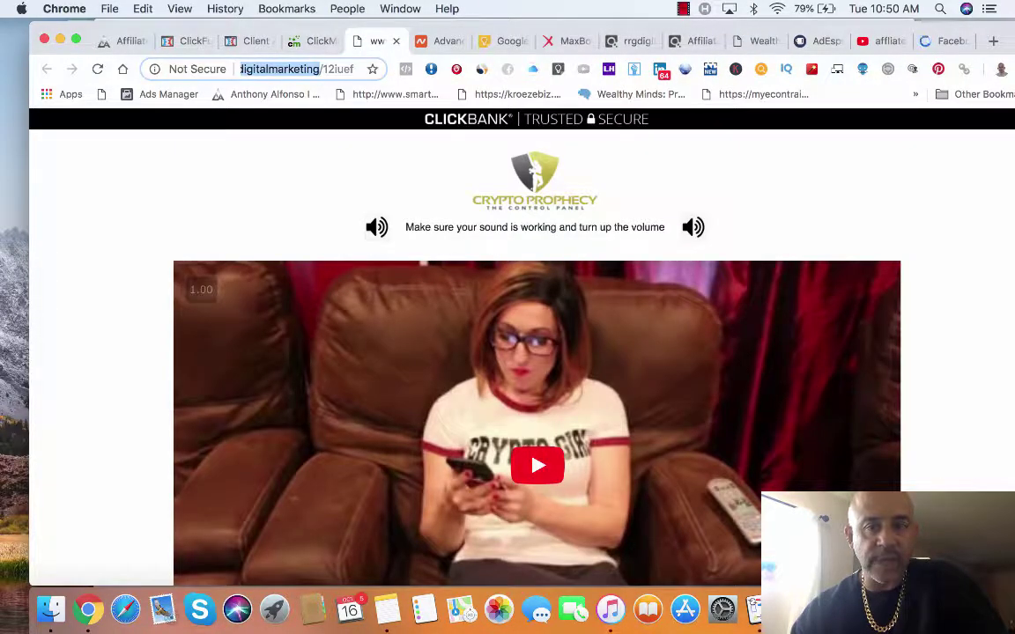
left_click(943, 41)
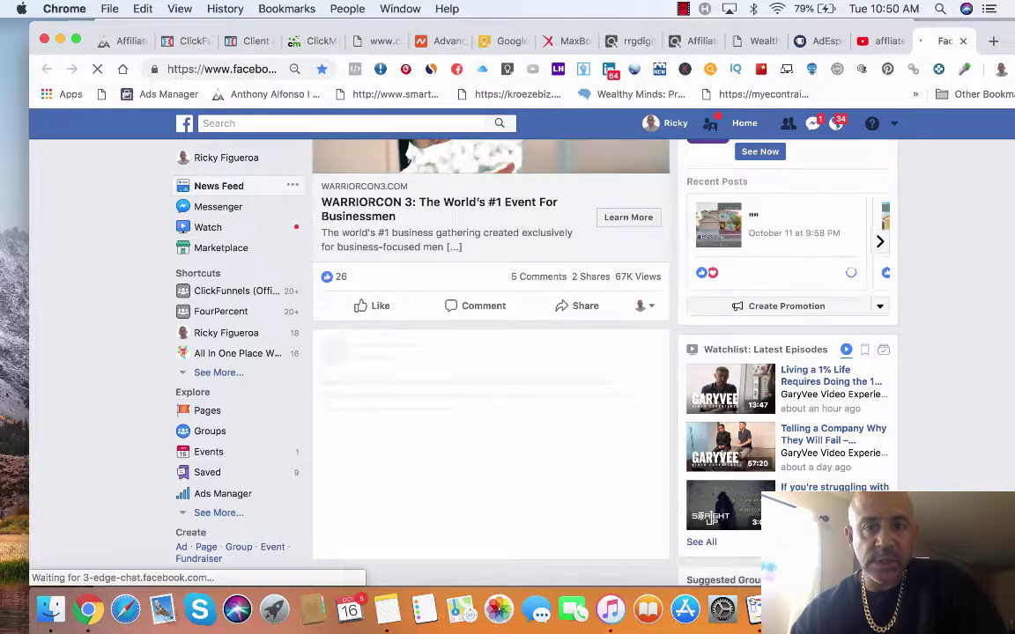
scroll(491, 352, "up", 3)
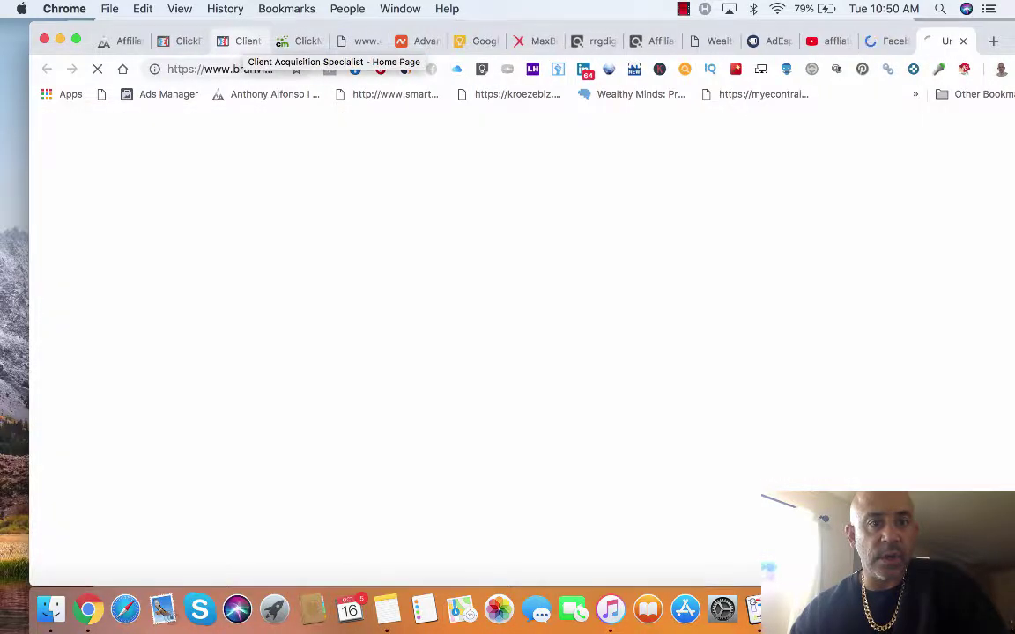
Step: Switch to the Pages document outlining "How NOT To Get Banned ON Facebook" to review its topics
left_click_drag(291, 33, 328, 401)
left_click(773, 237)
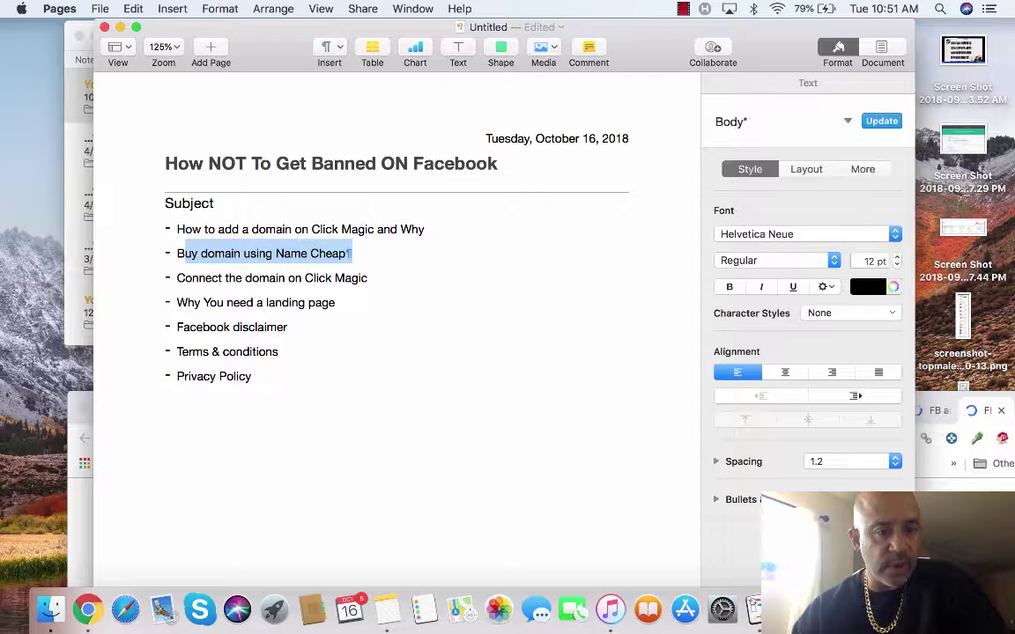
Step: Highlight the topics "Connect the domain on Click Magic" and "Why You need a landing page" in the Pages document
left_click_drag(177, 278, 372, 278)
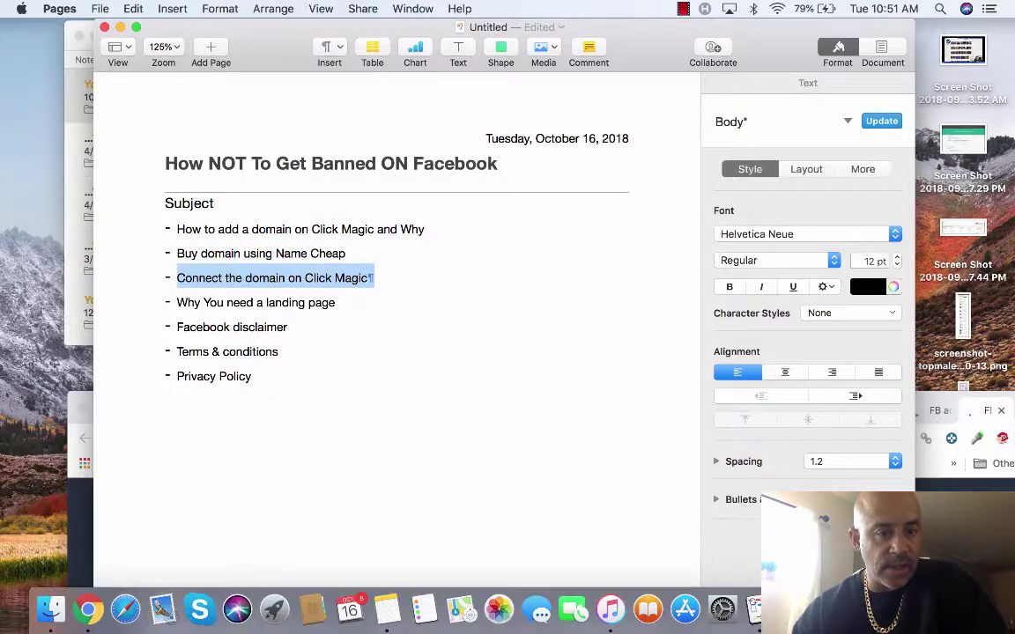
left_click_drag(177, 303, 340, 302)
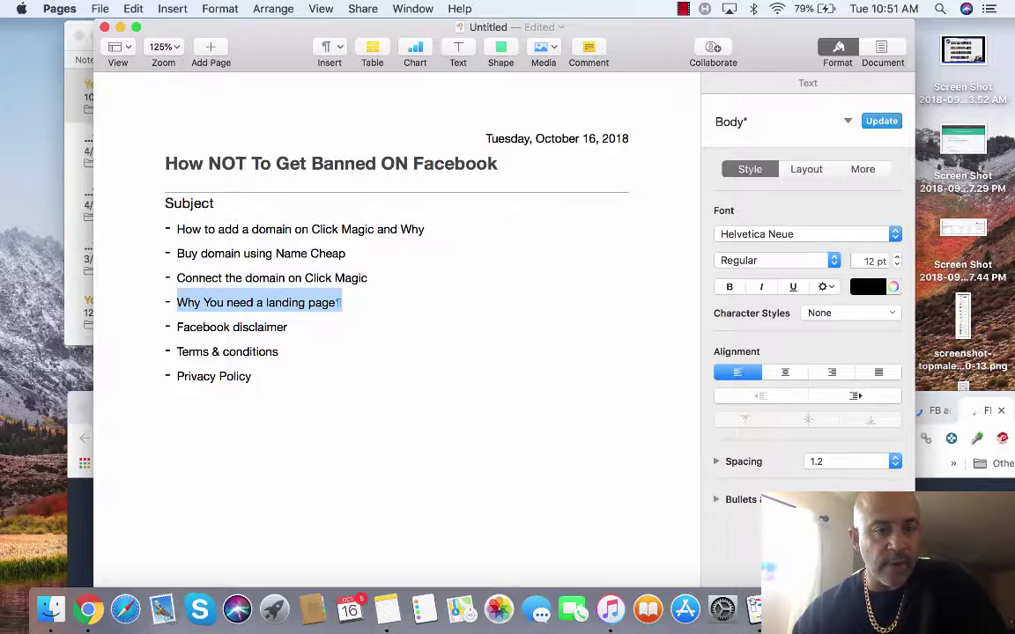
key("Right")
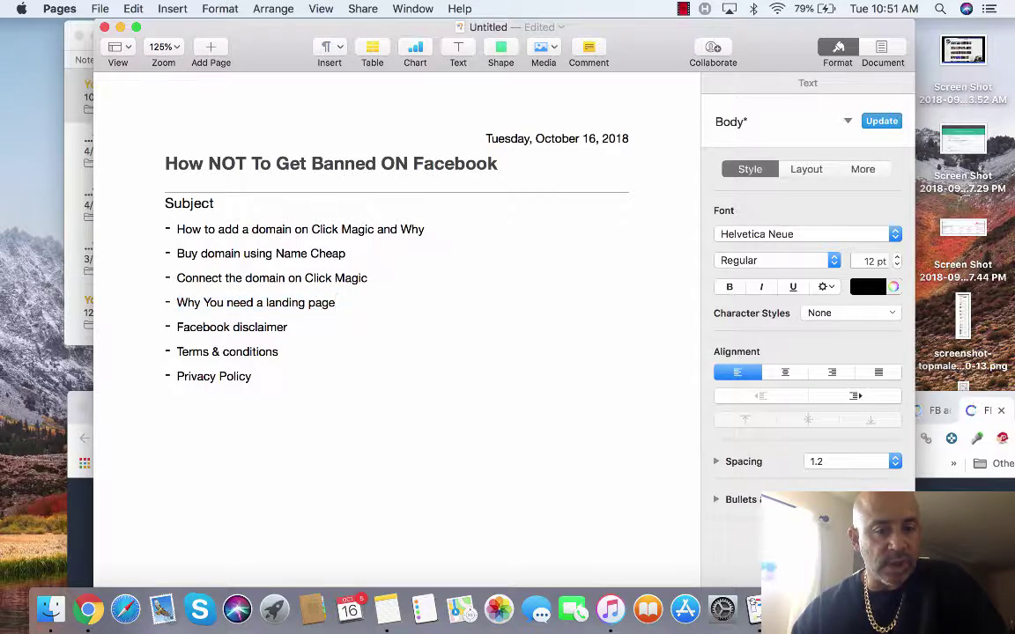
key("super+Tab")
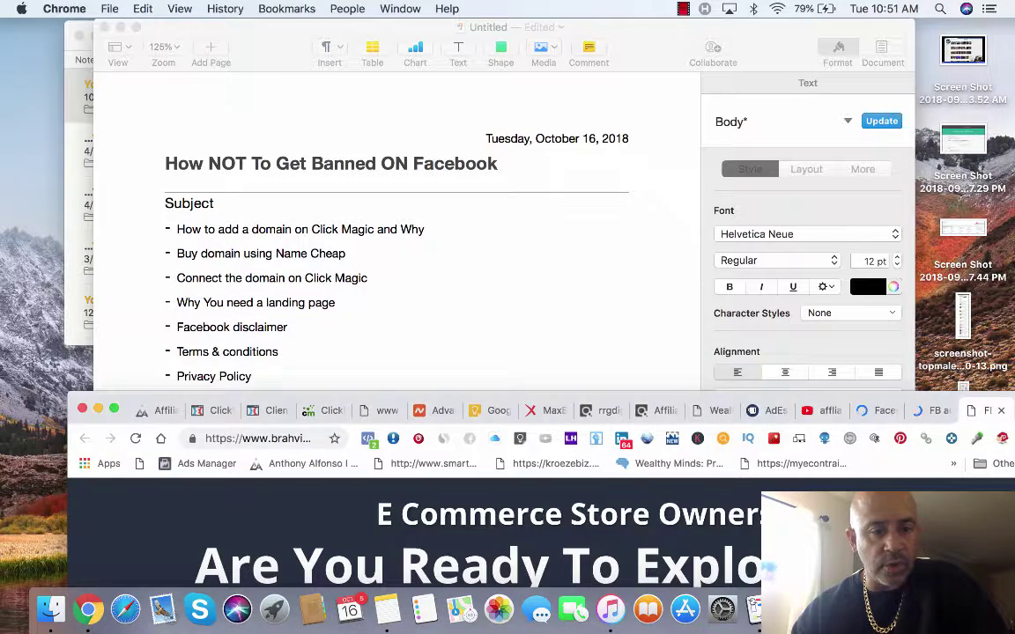
key("super+Tab")
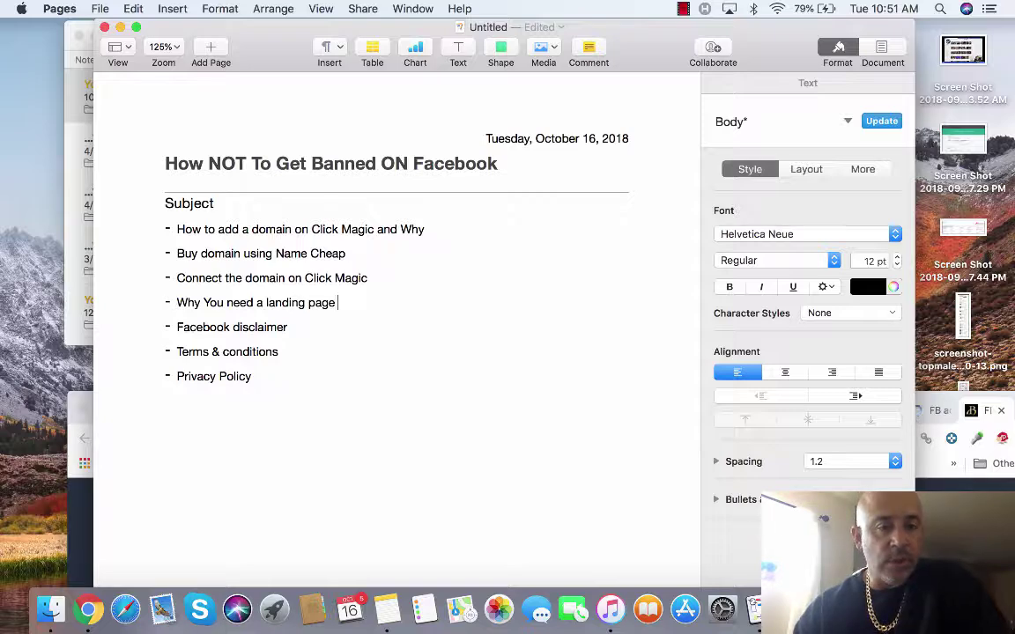
left_click_drag(217, 303, 338, 303)
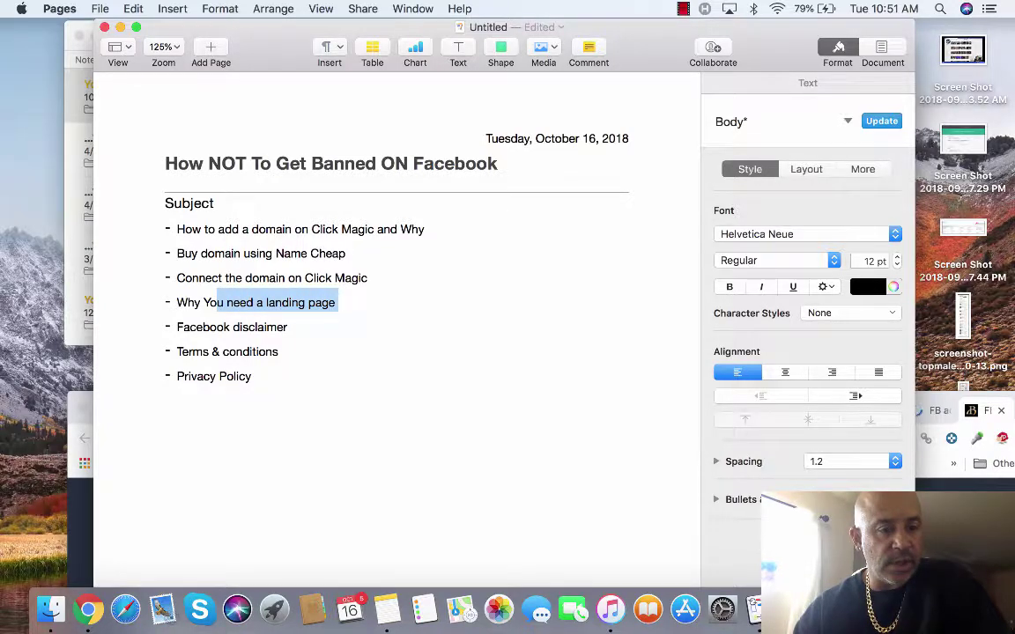
Step: Switch to Chrome and examine the Facebook disclaimer and copyright footer of the Client Acquisition Specialist page in the ClickFunnels editor
left_click_drag(961, 398, 904, 36)
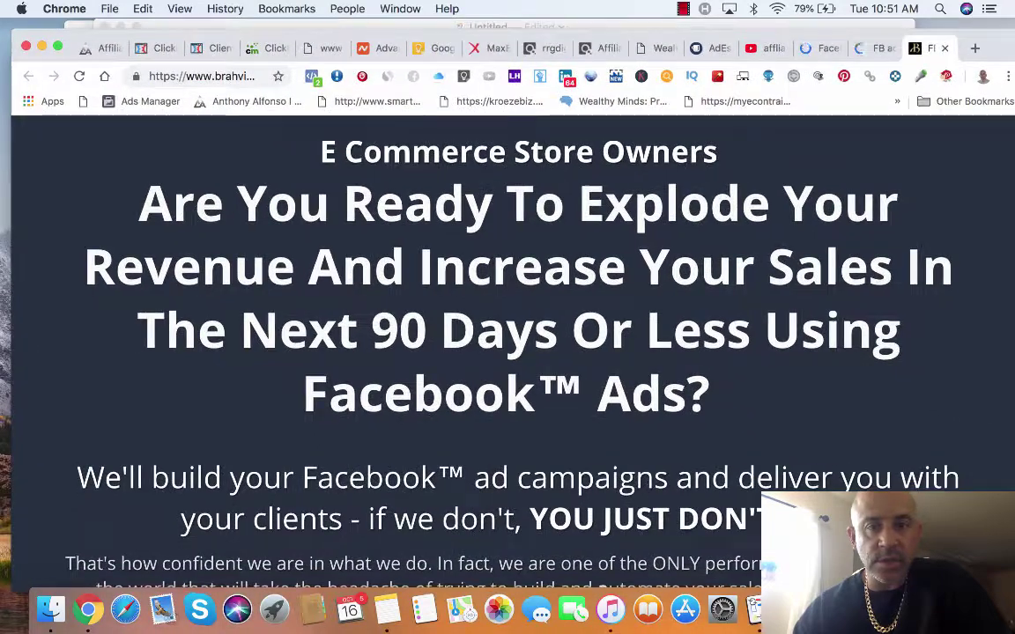
left_click(212, 49)
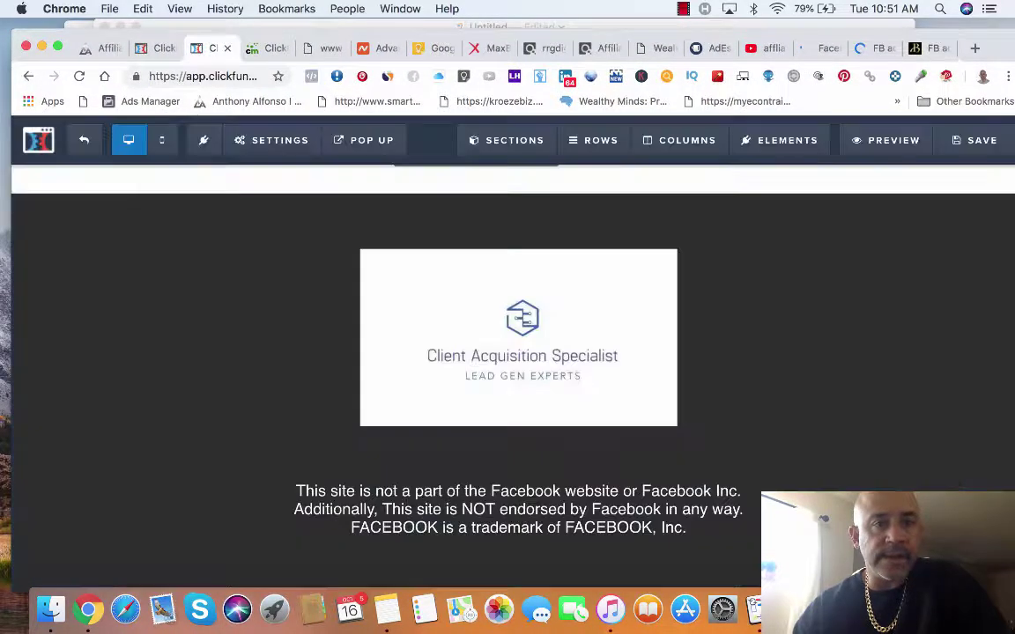
scroll(691, 397, "down", 2)
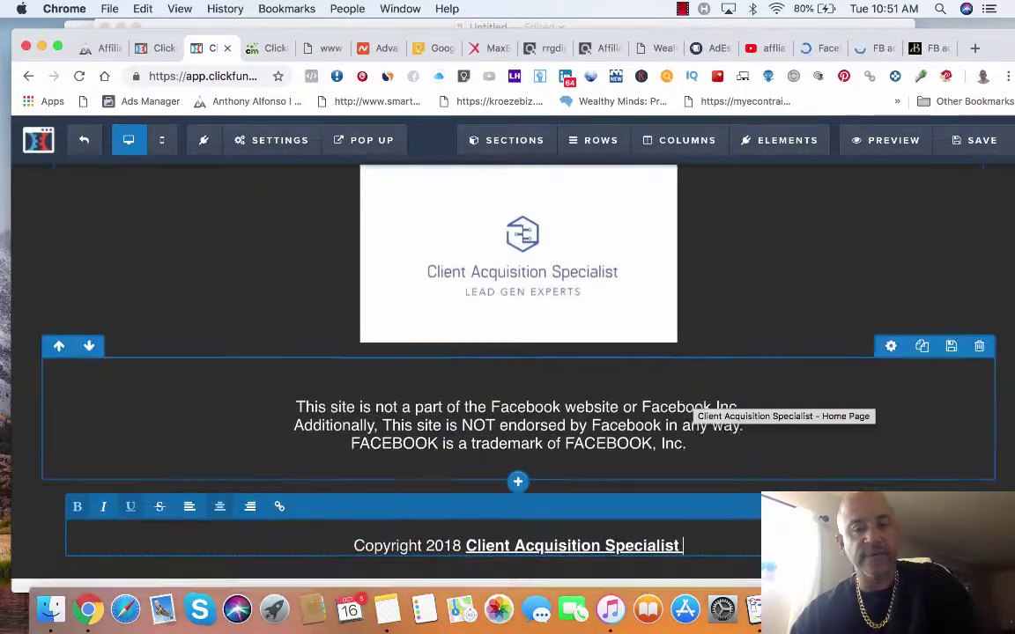
scroll(692, 401, "up", 3)
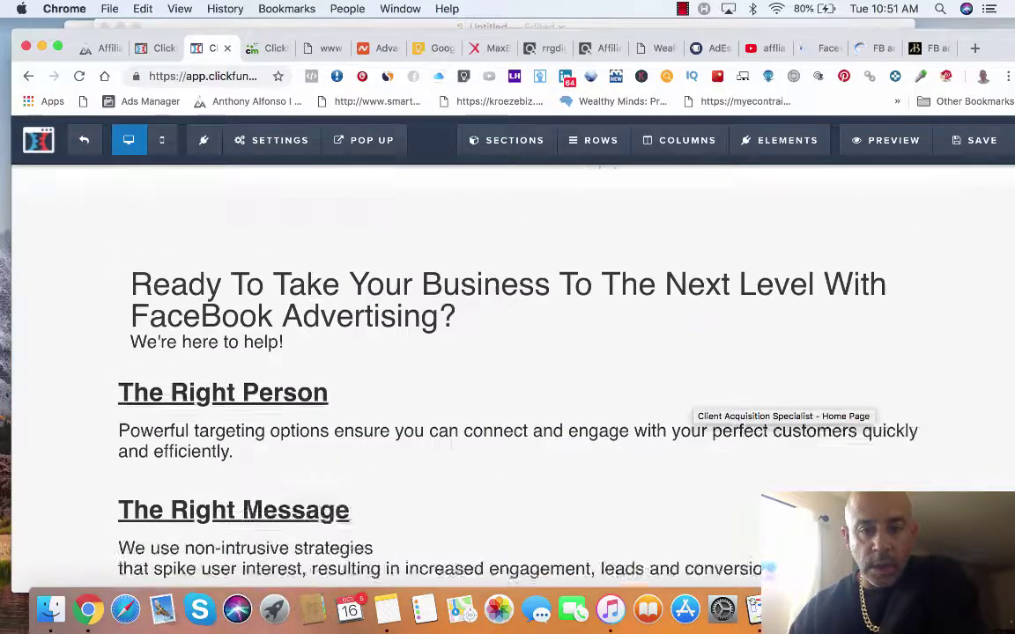
Step: Review the Client Acquisition Specialist landing page's logo header, service sections and email contact section
scroll(691, 405, "down", 5)
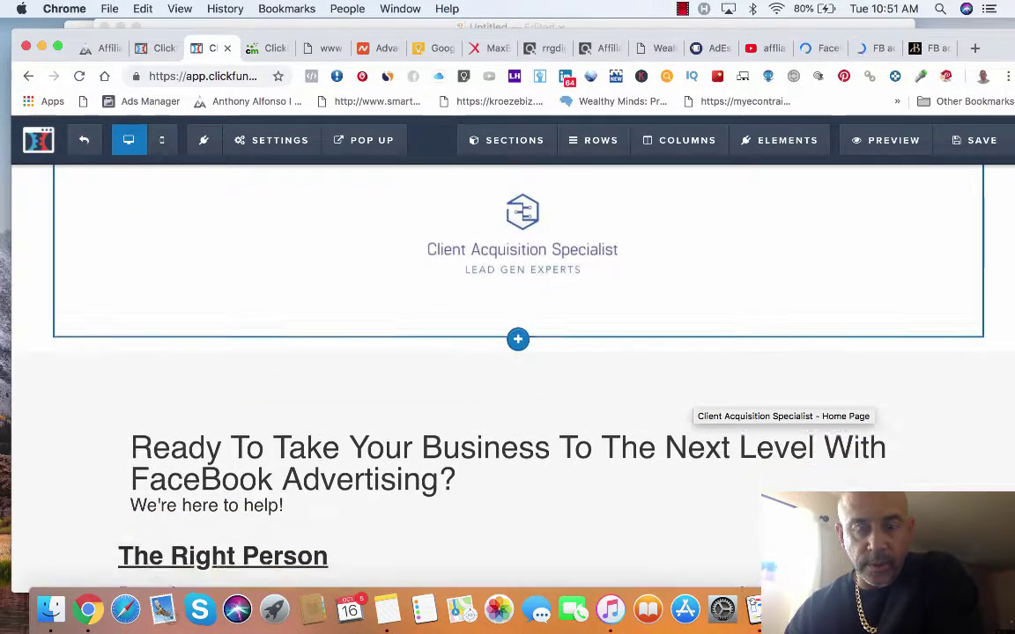
scroll(692, 406, "down", 6)
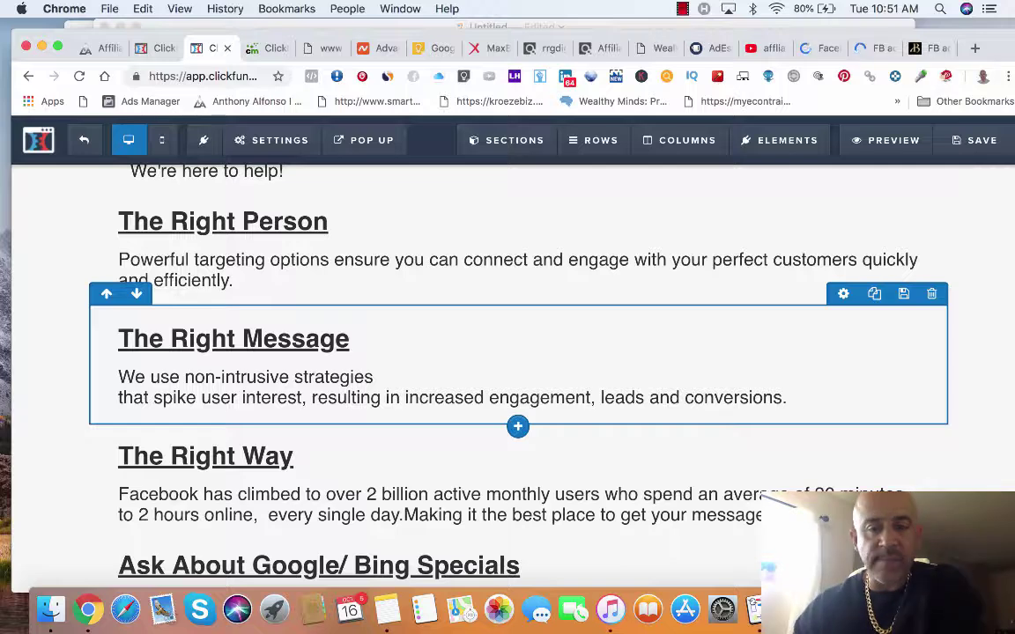
scroll(507, 352, "down", 8)
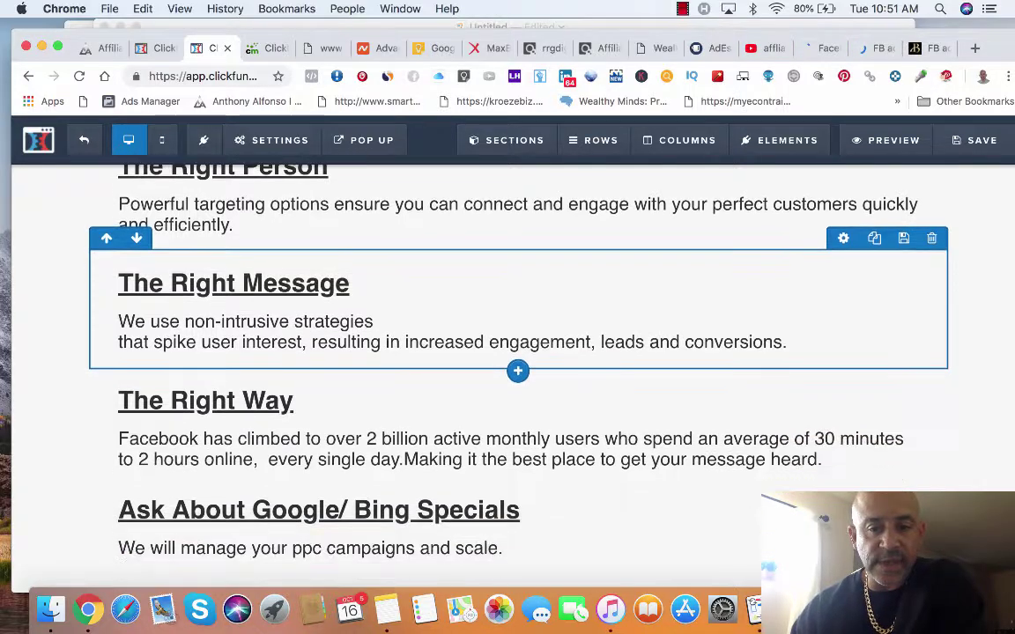
scroll(508, 353, "down", 5)
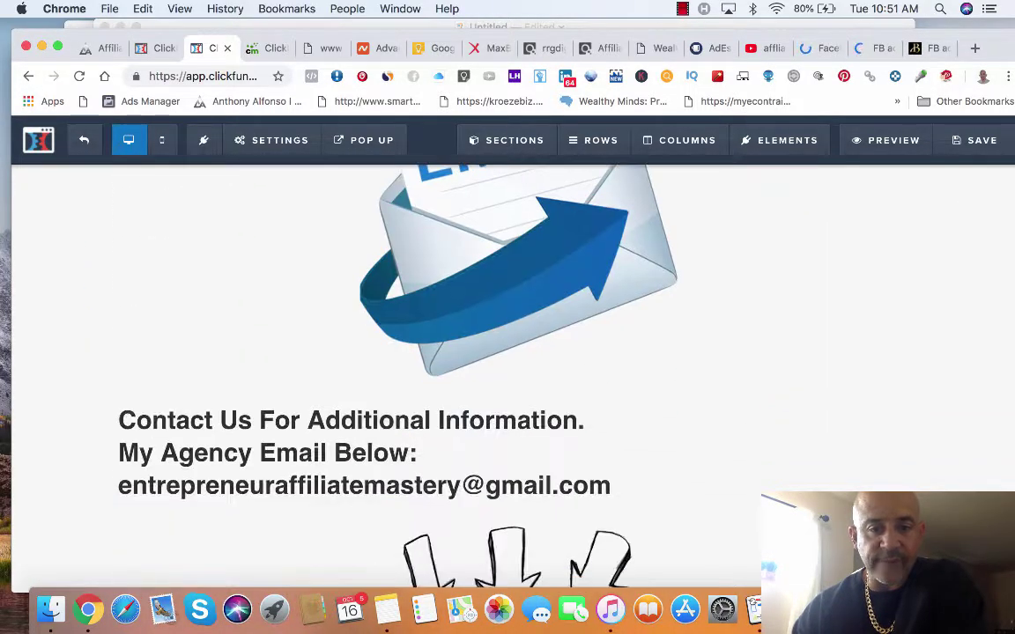
scroll(508, 353, "up", 10)
scroll(507, 352, "up", 4)
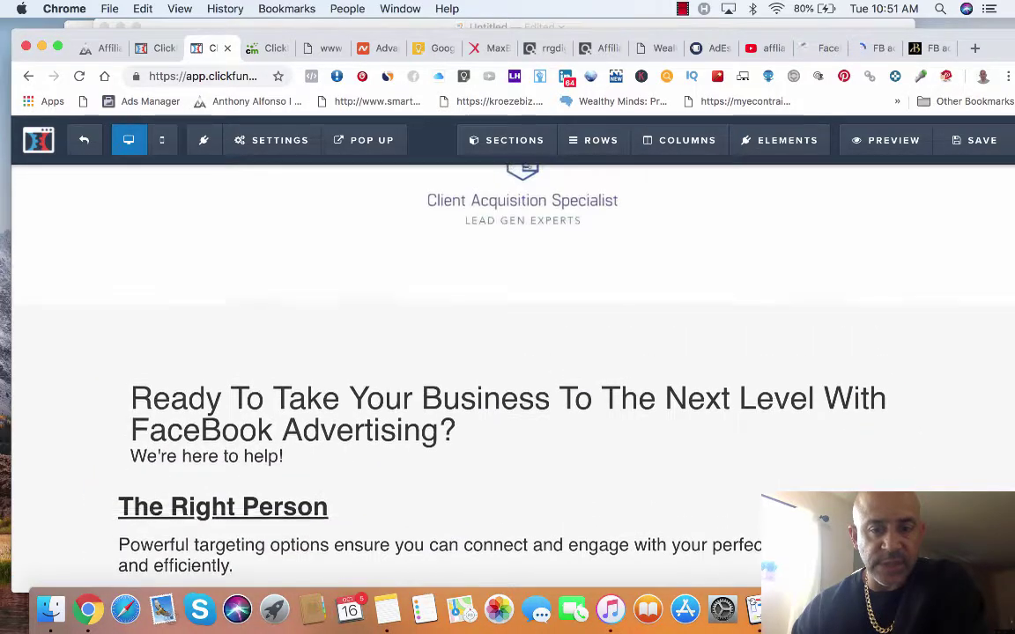
scroll(507, 352, "down", 7)
scroll(507, 353, "down", 10)
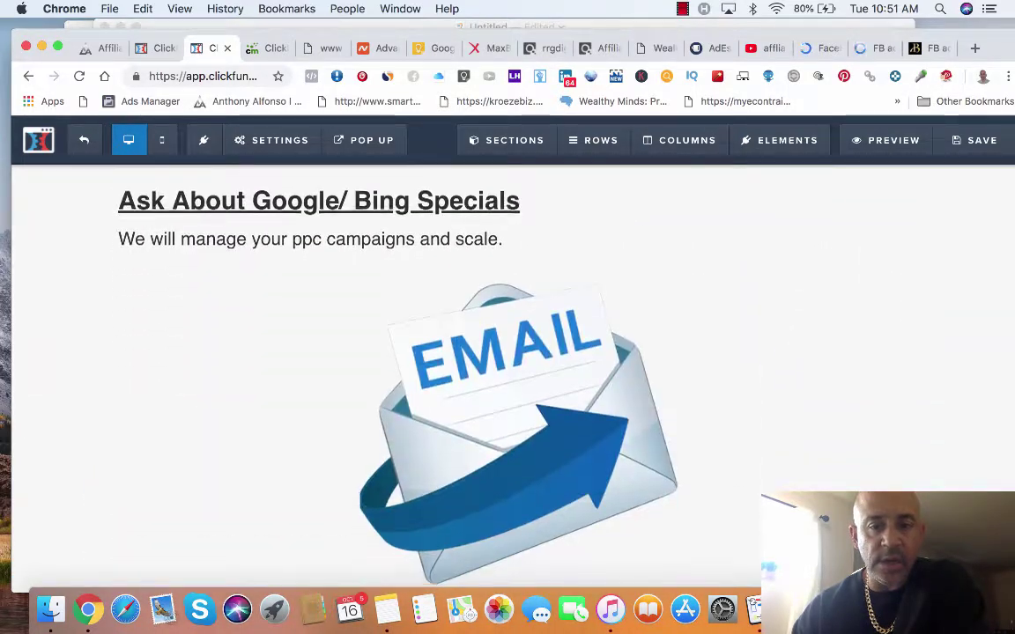
scroll(507, 353, "down", 4)
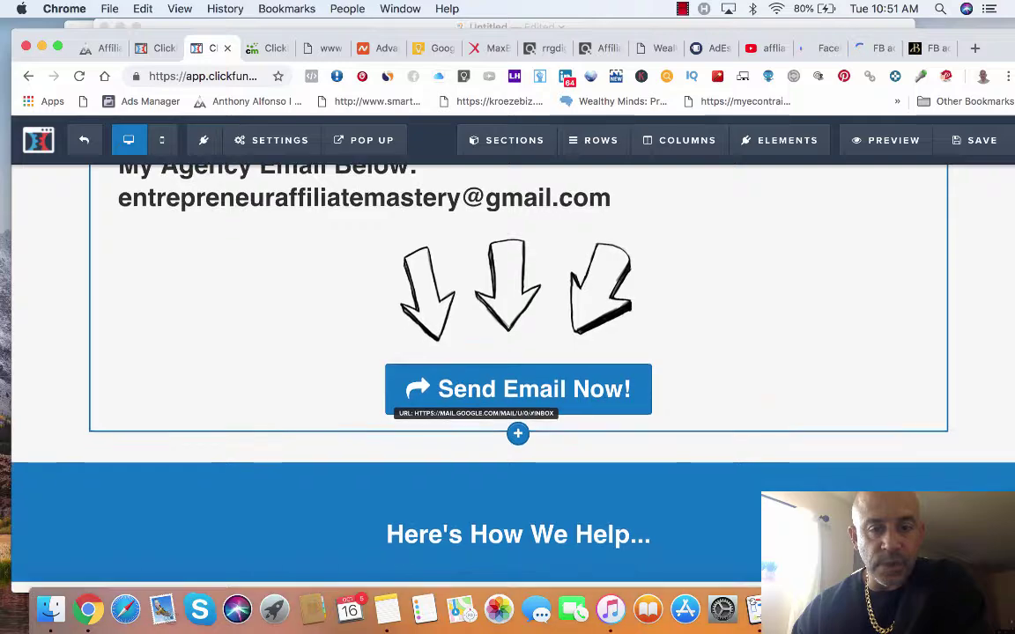
scroll(507, 352, "up", 4)
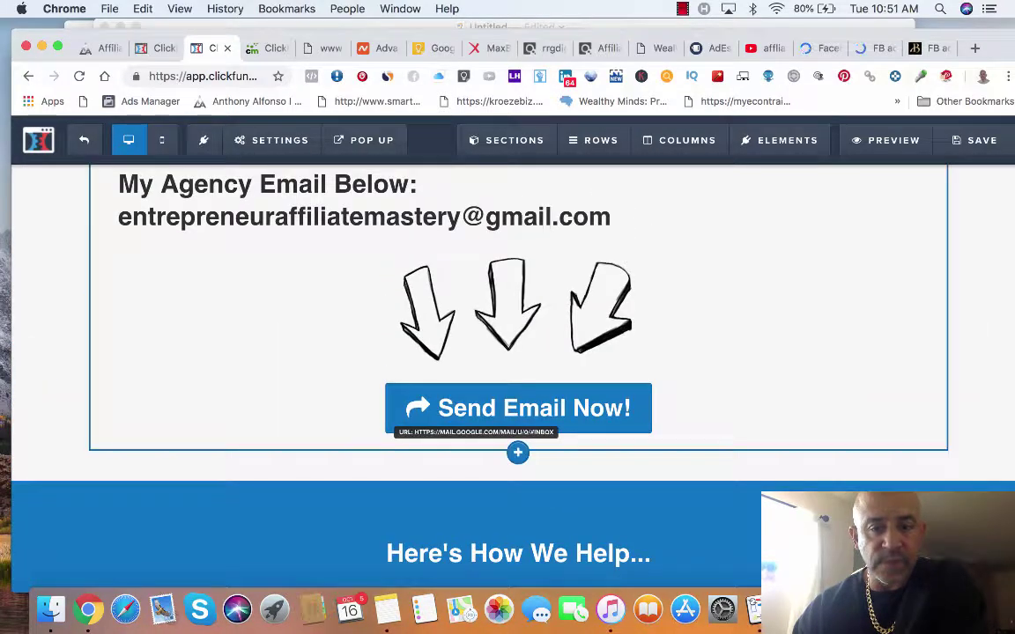
scroll(508, 352, "up", 8)
scroll(508, 352, "up", 10)
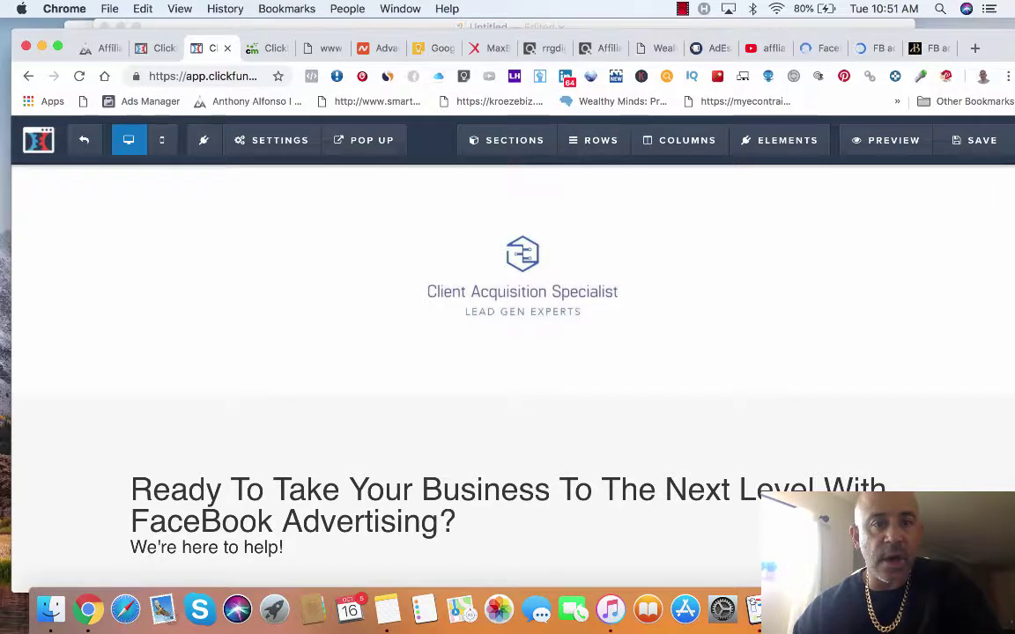
Step: Examine the cloaked 12iuef link's Crypto Prophecy page, including its video, offer, privacy policy link, ClickBank disclaimer and footer links
left_click(324, 49)
scroll(515, 291, "down", 6)
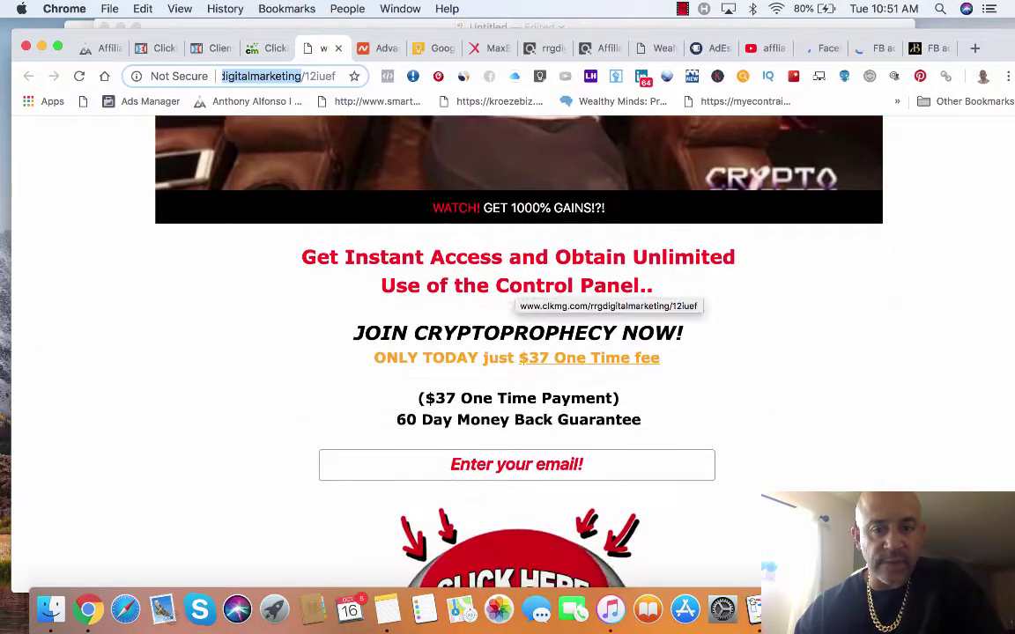
scroll(507, 353, "down", 10)
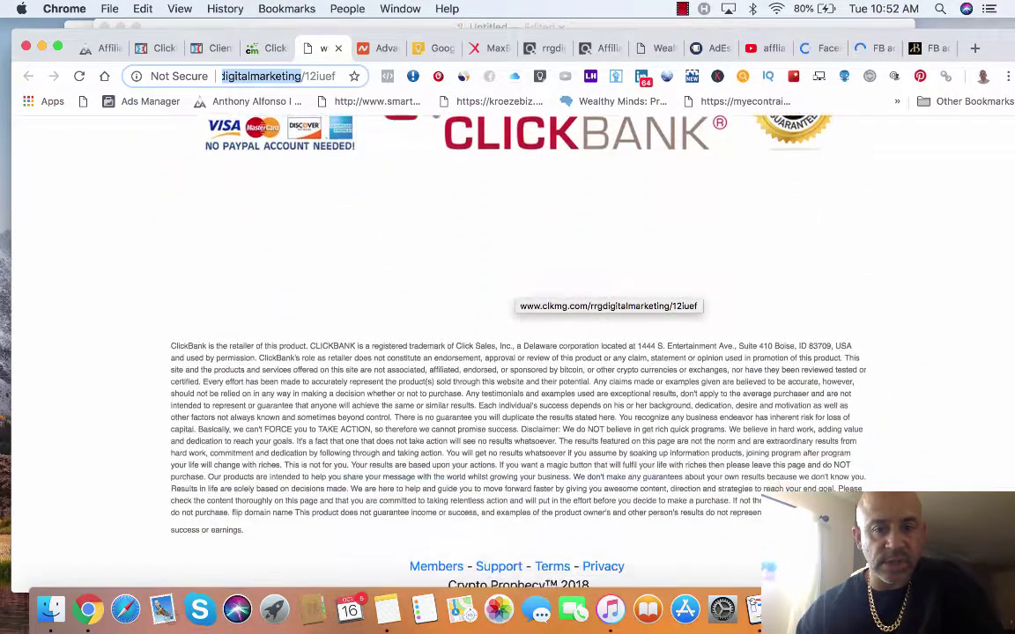
scroll(461, 410, "up", 15)
scroll(461, 411, "down", 3)
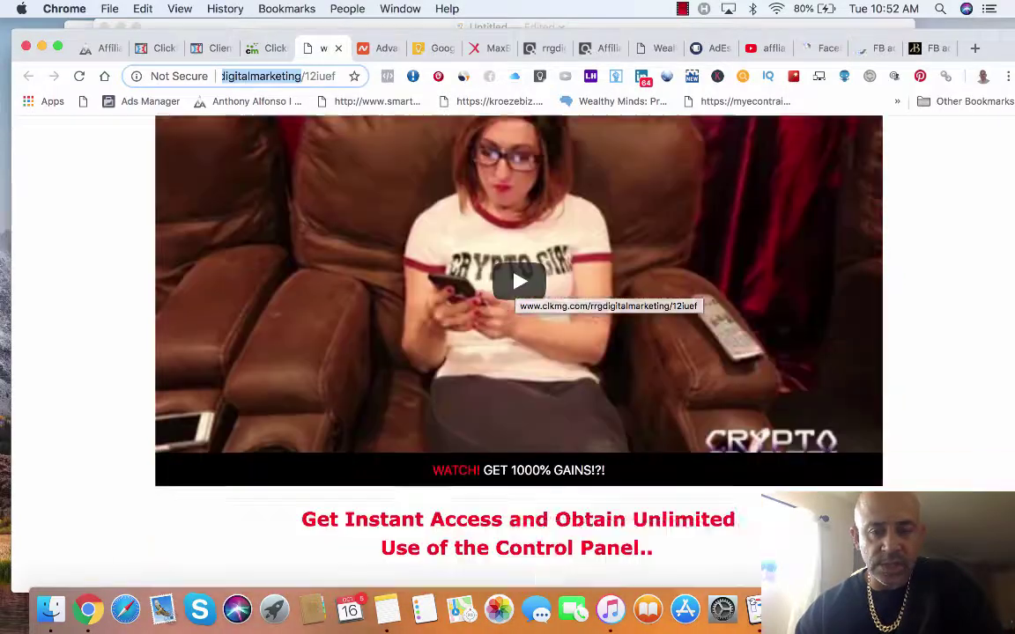
scroll(515, 300, "down", 8)
scroll(516, 300, "up", 1)
scroll(515, 299, "down", 1)
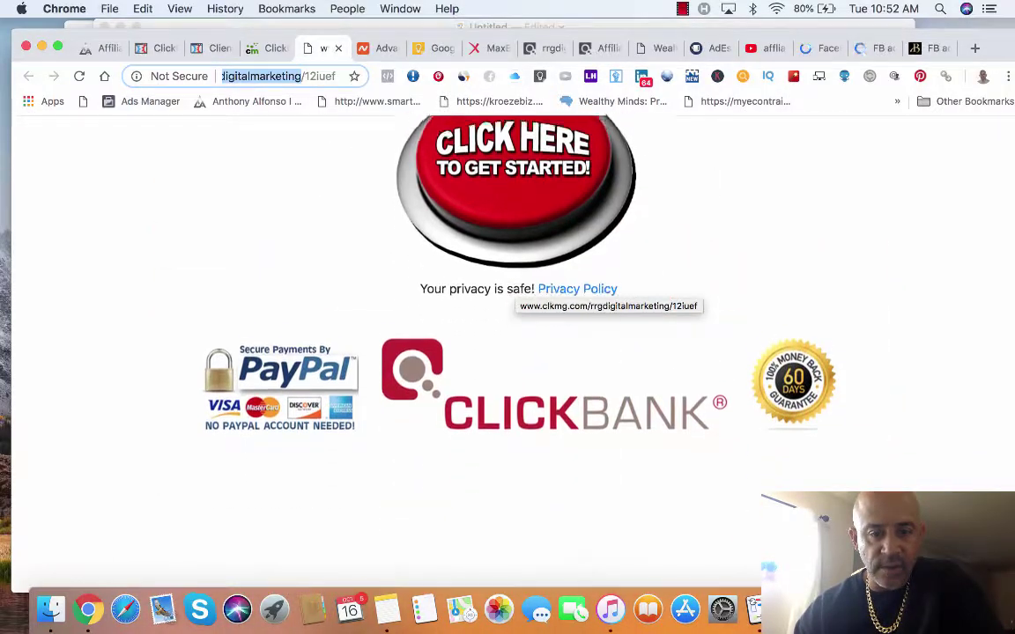
scroll(507, 352, "down", 6)
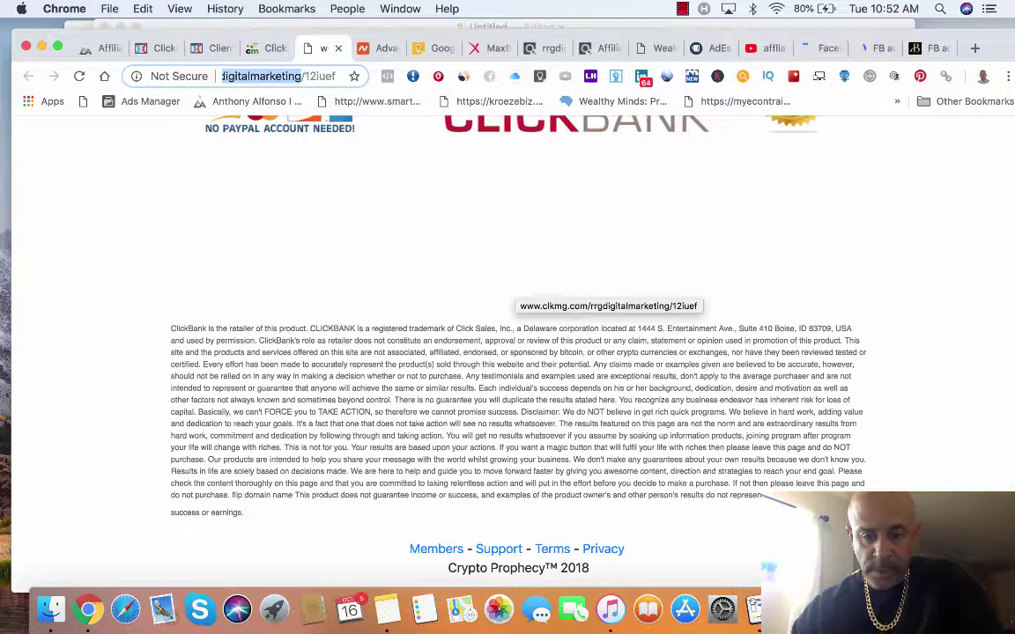
scroll(461, 411, "up", 15)
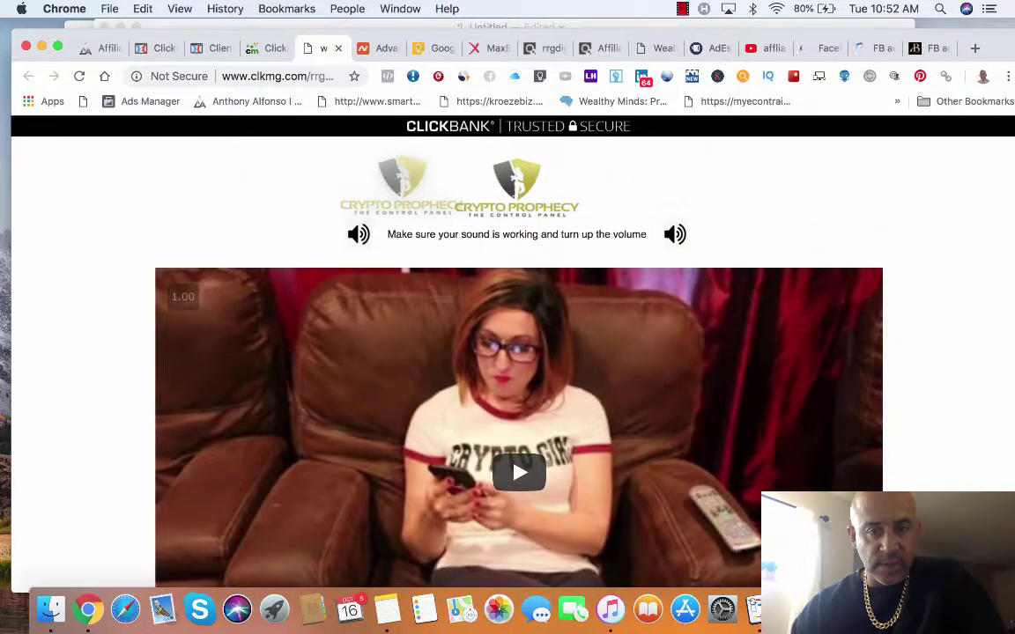
Step: Return to the ClickFunnels landing page and review it from the logo header to the Send Email Now! button
key("super+3")
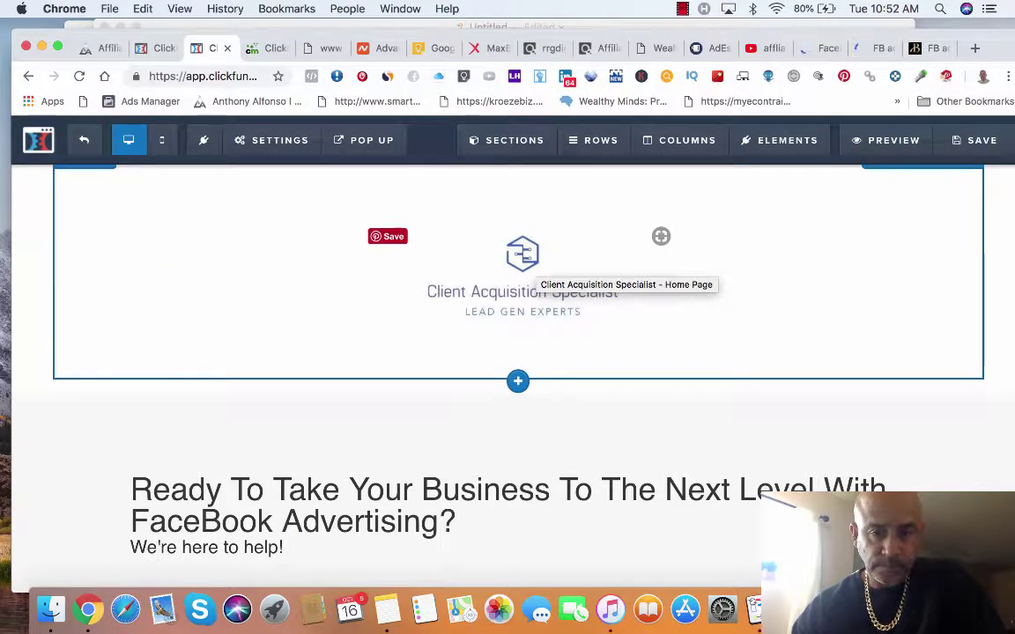
scroll(528, 273, "down", 1)
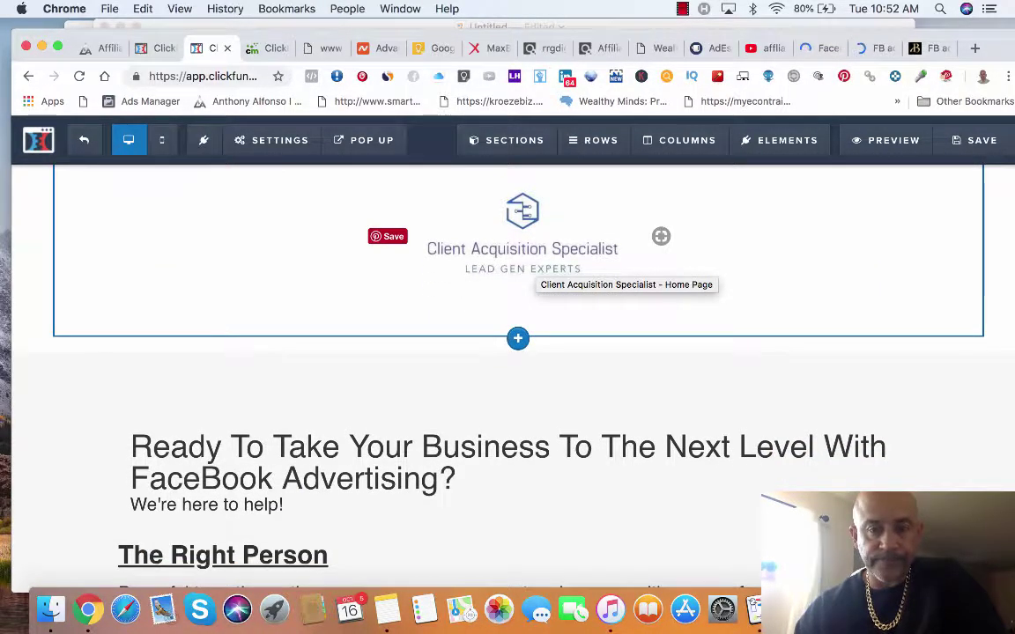
scroll(661, 236, "down", 6)
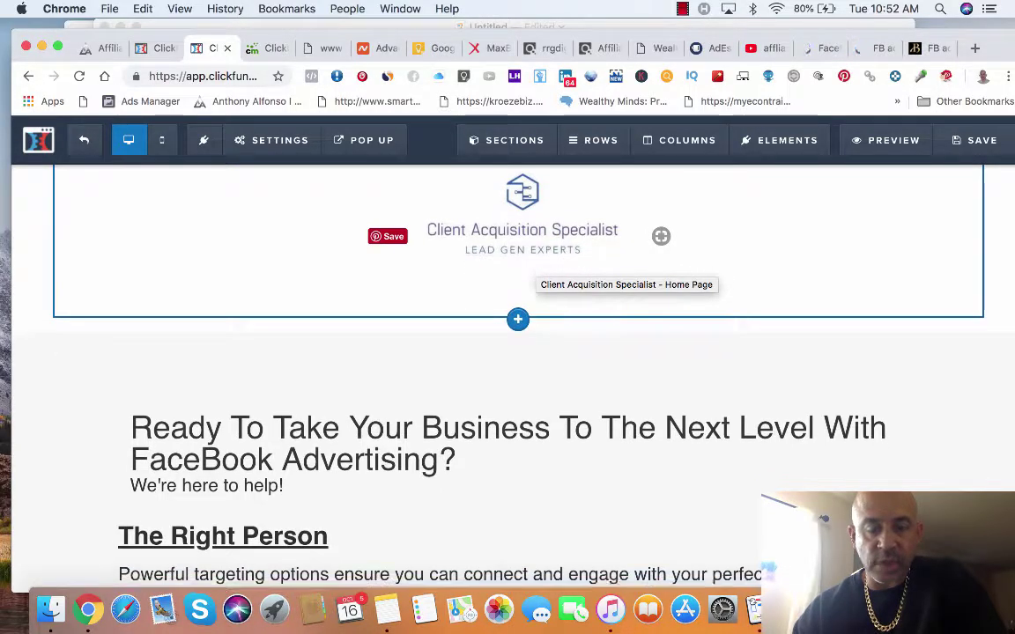
scroll(661, 236, "down", 1)
scroll(661, 236, "up", 8)
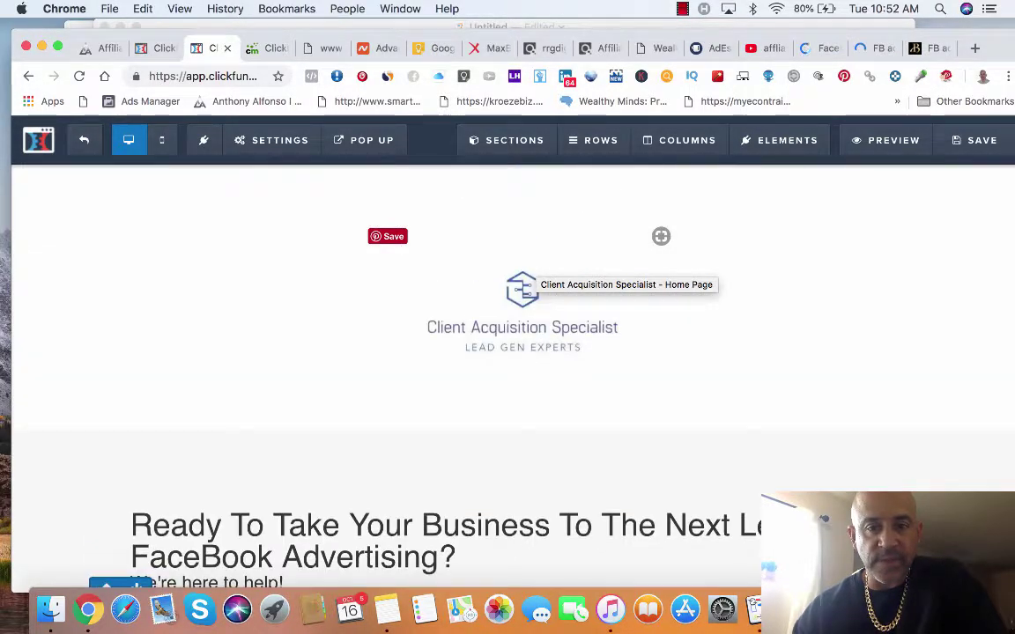
scroll(660, 236, "down", 3)
scroll(661, 236, "down", 15)
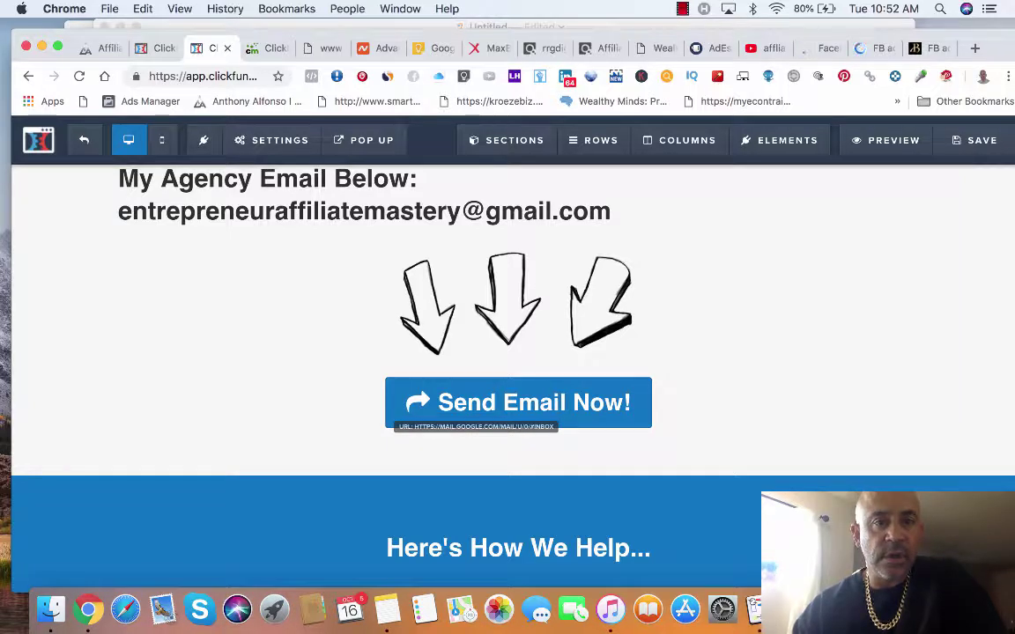
Step: Reopen the Crypto Prophecy offer page and look over its header and video for comparison with the landing page
left_click(323, 48)
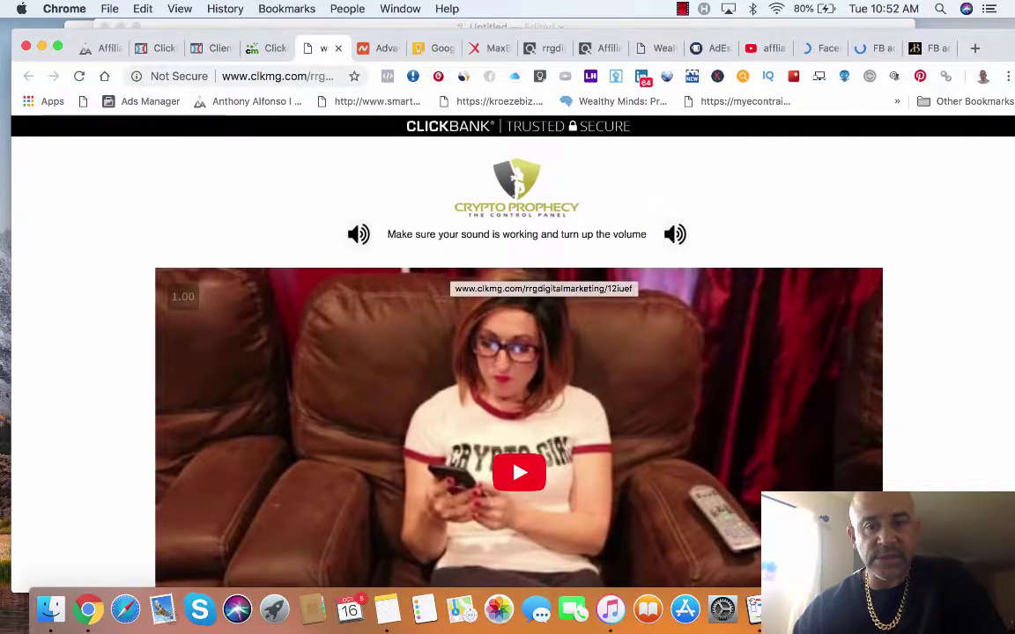
scroll(518, 397, "down", 1)
scroll(518, 396, "down", 1)
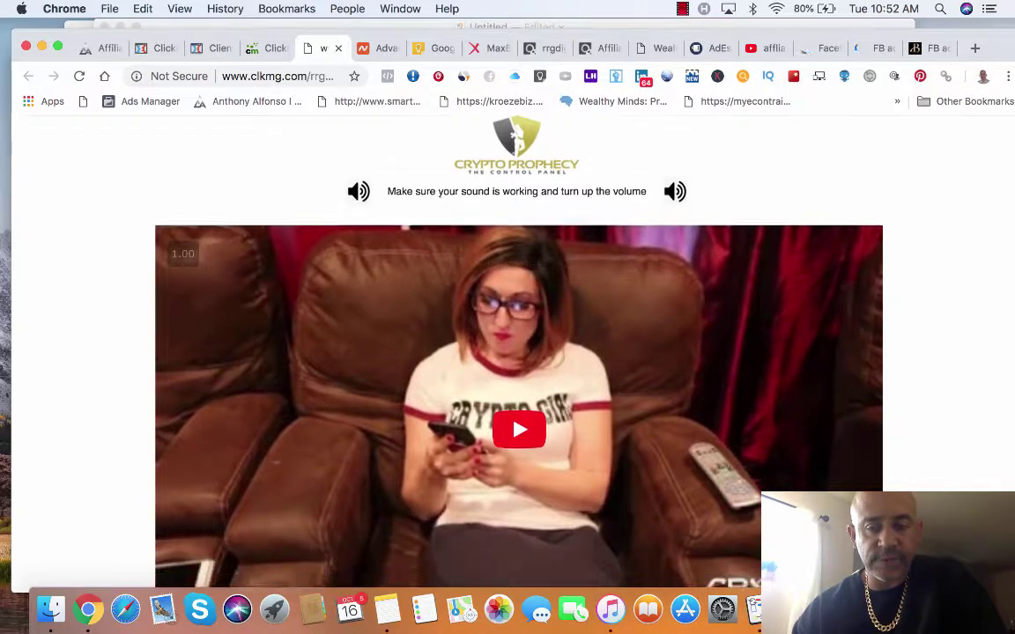
scroll(461, 411, "down", 5)
scroll(461, 411, "up", 6)
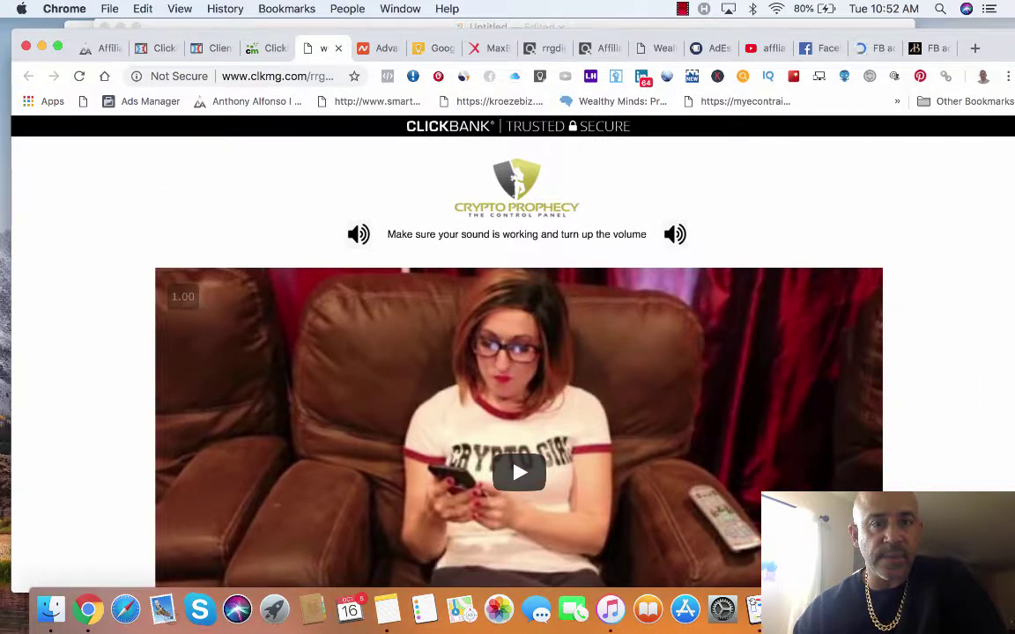
Step: Return to the ClickFunnels landing page and highlight the full Facebook non-affiliation disclaimer in its footer
key("super+3")
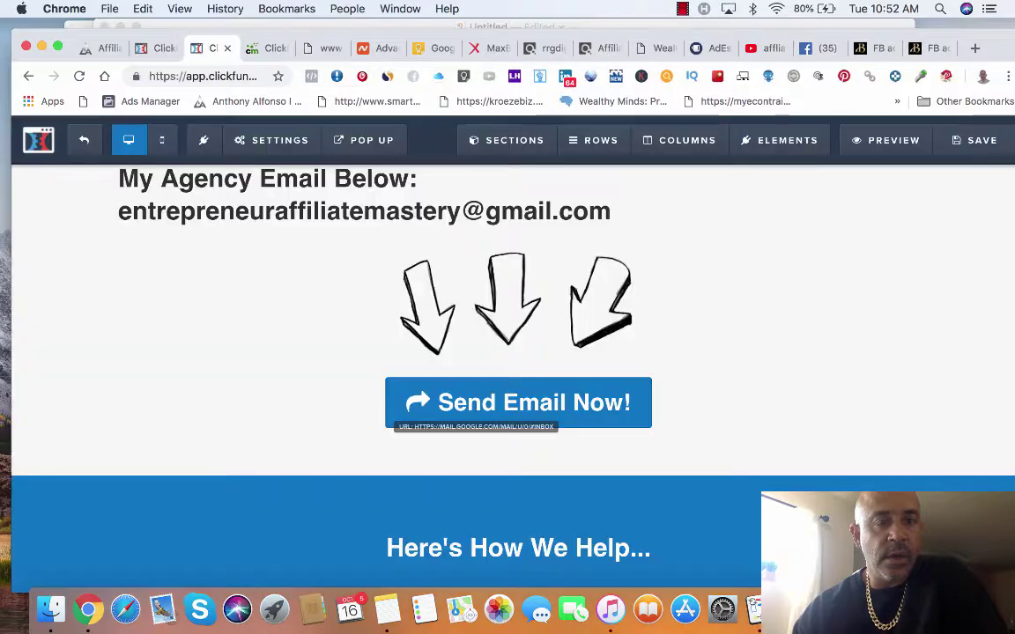
scroll(528, 335, "down", 8)
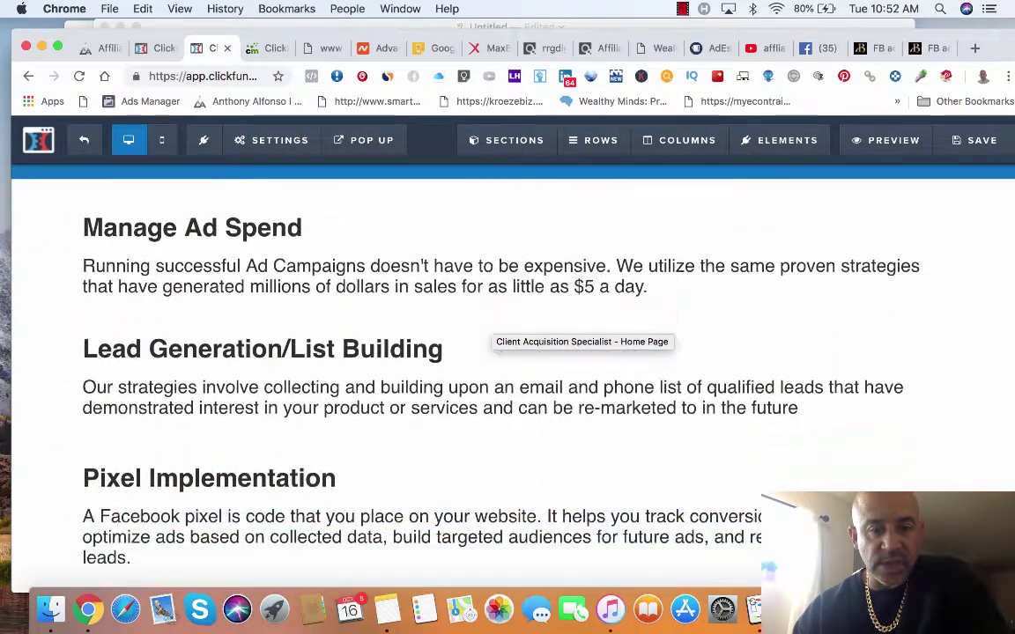
scroll(502, 326, "down", 3)
scroll(502, 326, "down", 10)
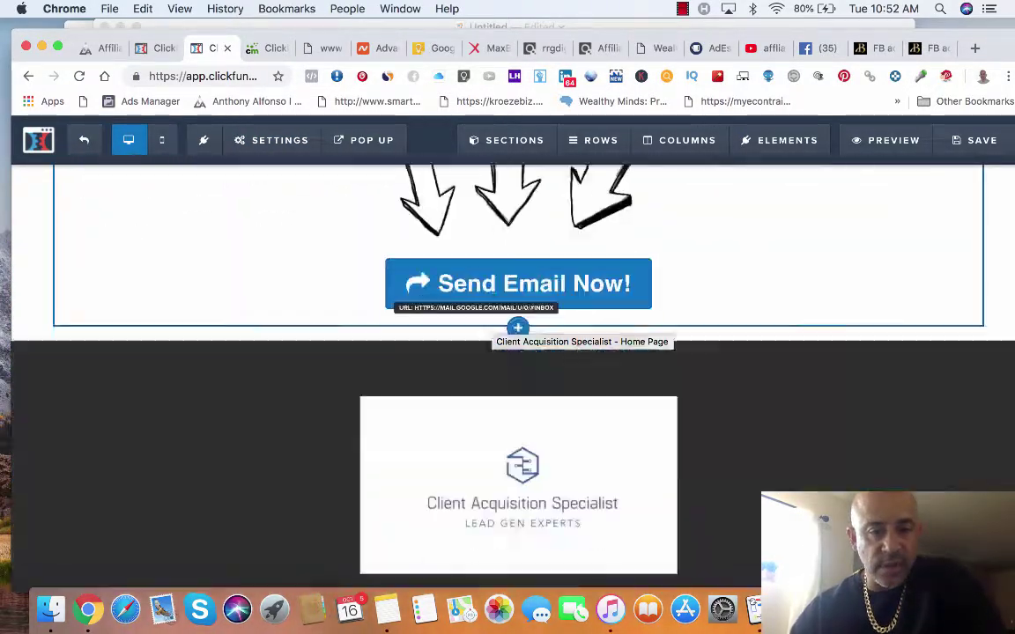
scroll(520, 328, "down", 5)
double_click(310, 408)
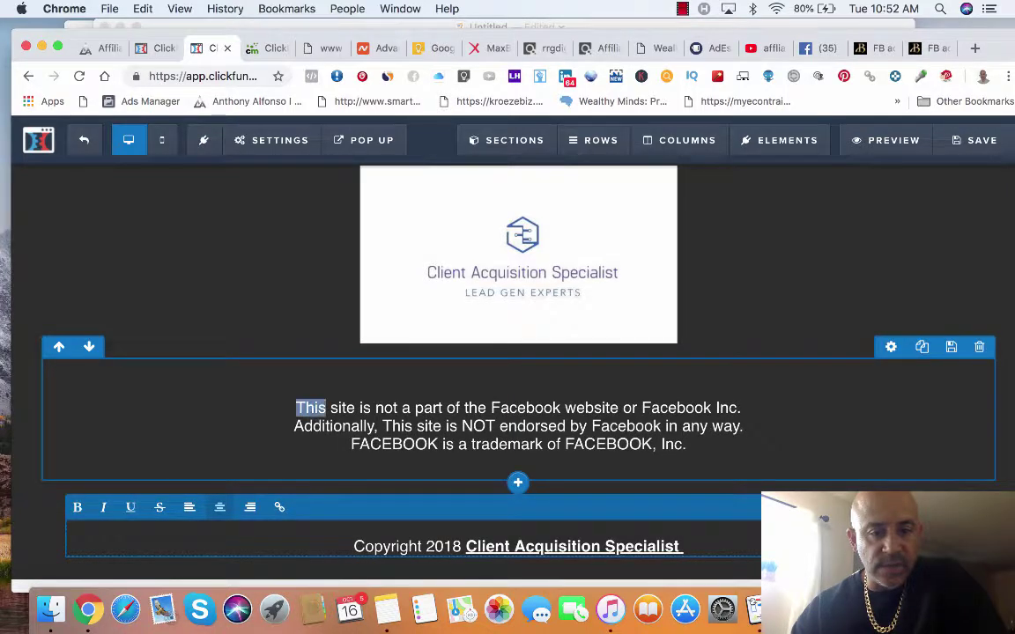
key("super+a")
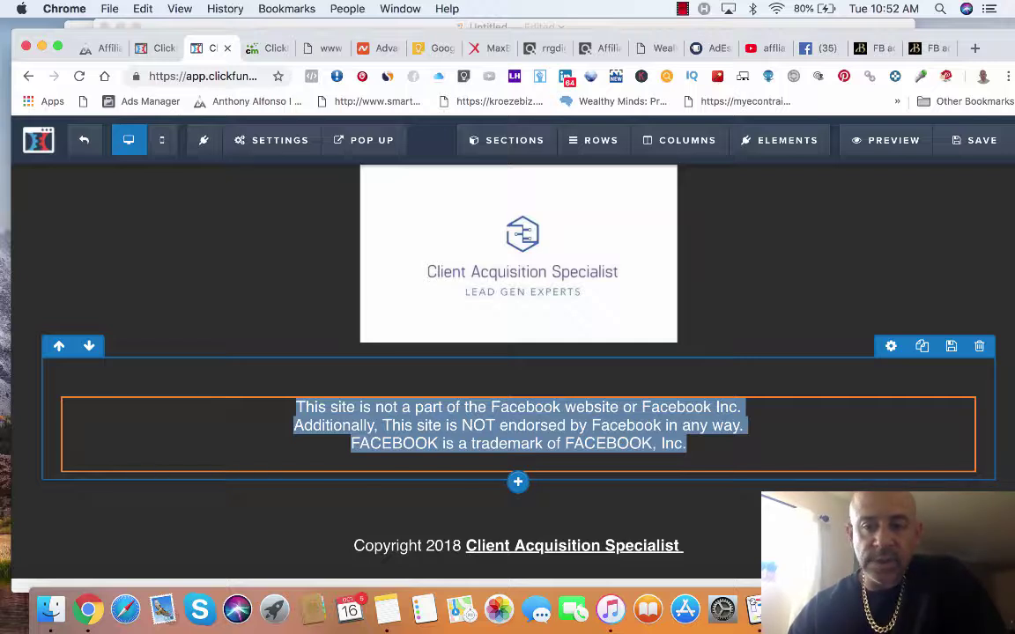
Step: Append "-Terms - Policy" to the footer's Copyright 2018 Client Acquisition Specialist line
left_click(682, 545)
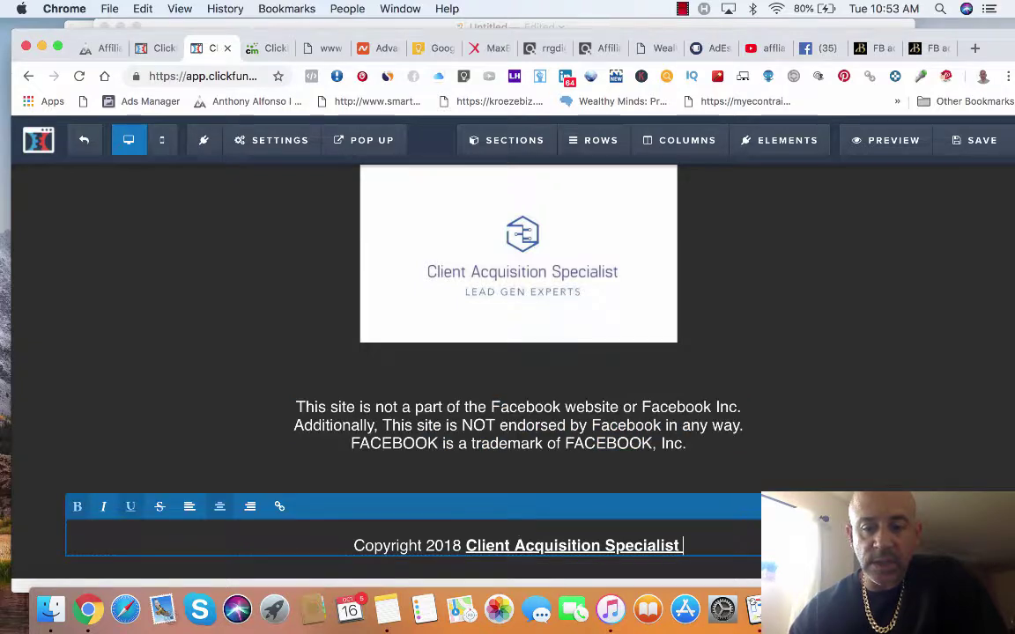
type("-Tem")
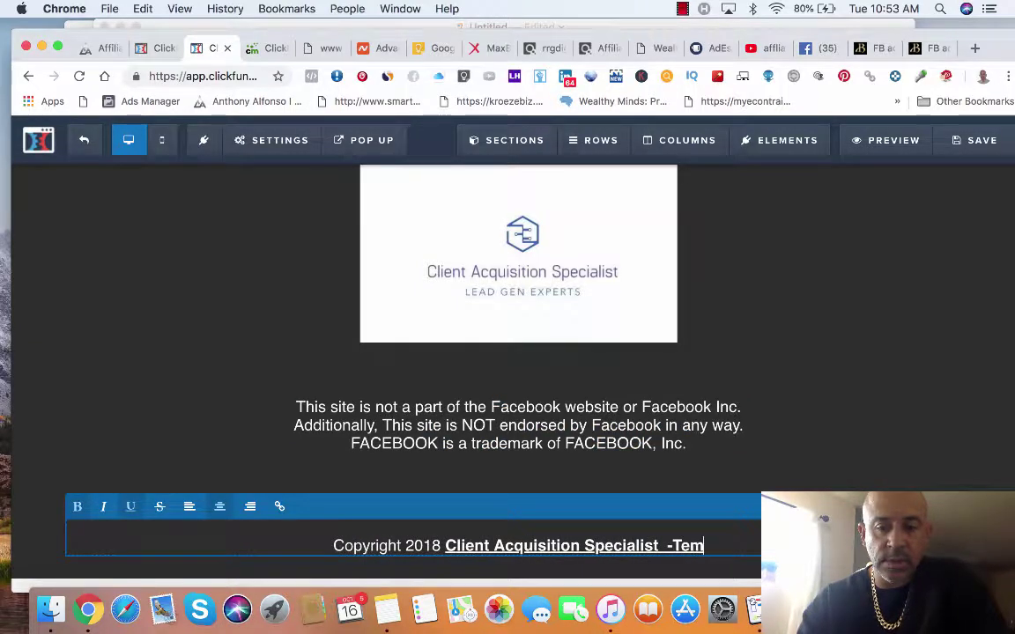
key("BackSpace")
type("rsm")
key("BackSpace")
key("BackSpace")
type("m")
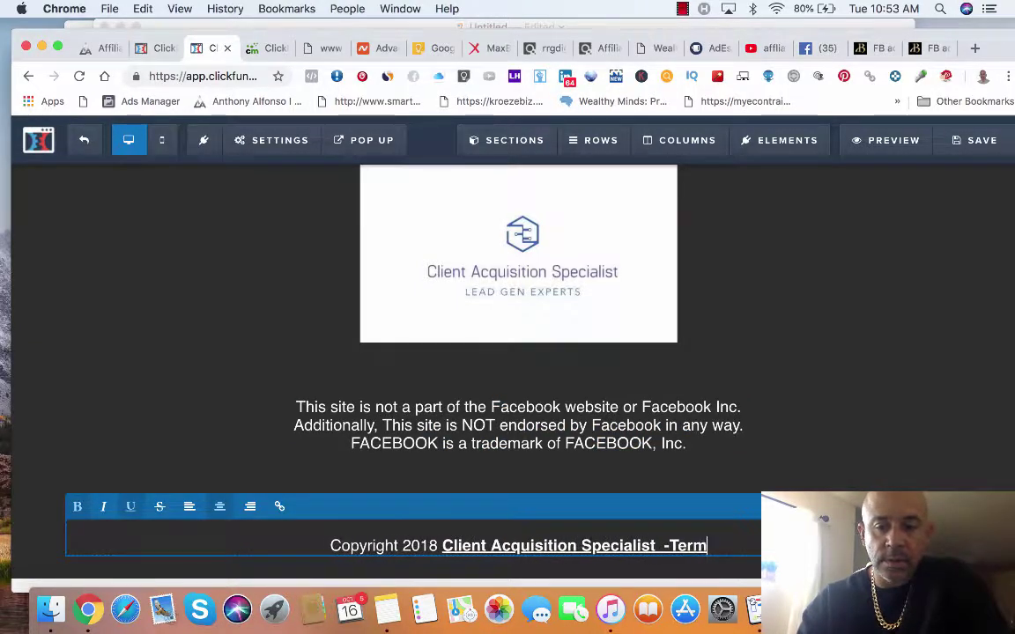
type("s - Policy")
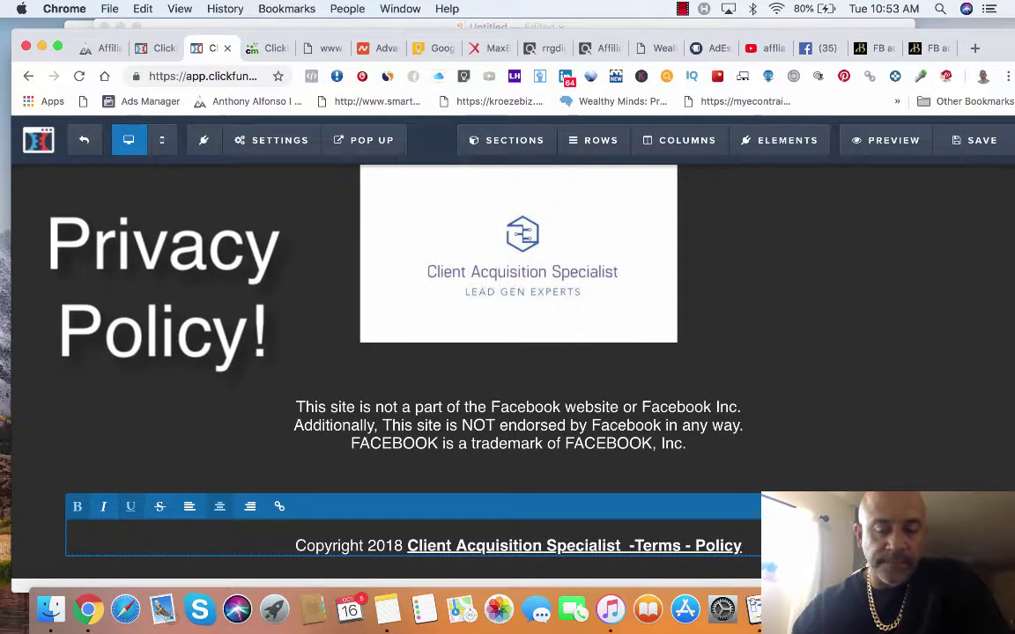
Step: Change the word "Policy" at the end of the footer copyright line to "Private Policy"
key("BackSpace")
key("BackSpace")
key("BackSpace")
key("BackSpace")
key("BackSpace")
type("rivate Policy")
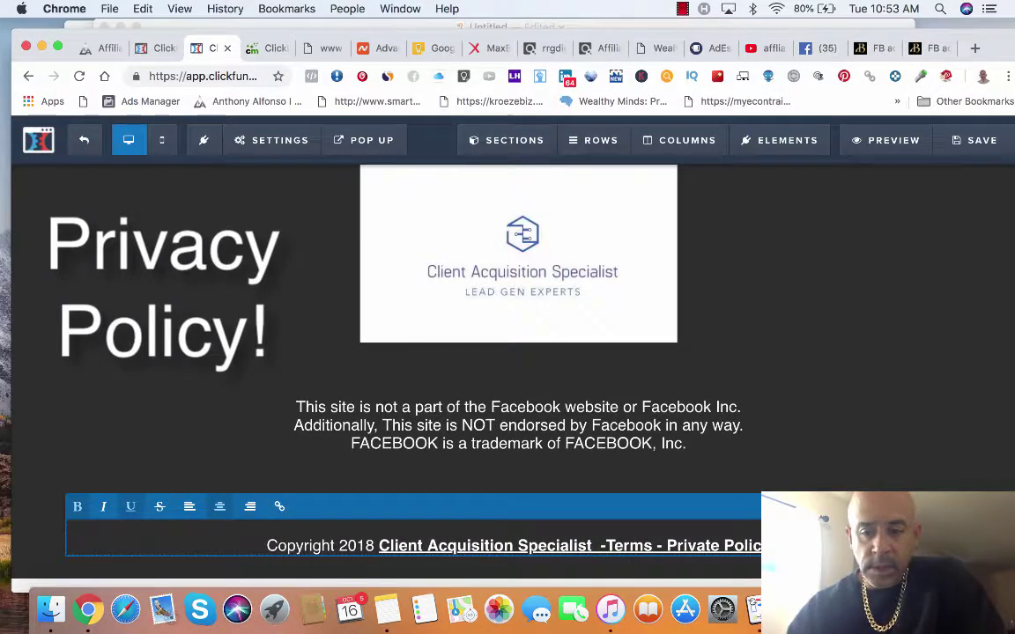
Step: Open the Privacy page from the Crypto Prophecy offer's footer and copy its web address
scroll(518, 397, "up", 1)
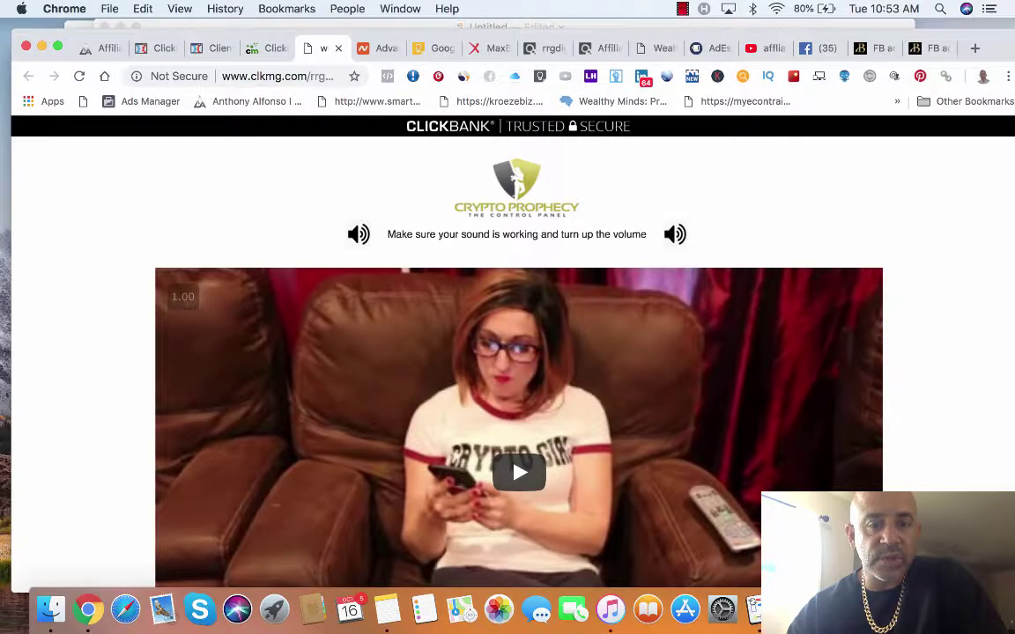
scroll(518, 353, "down", 15)
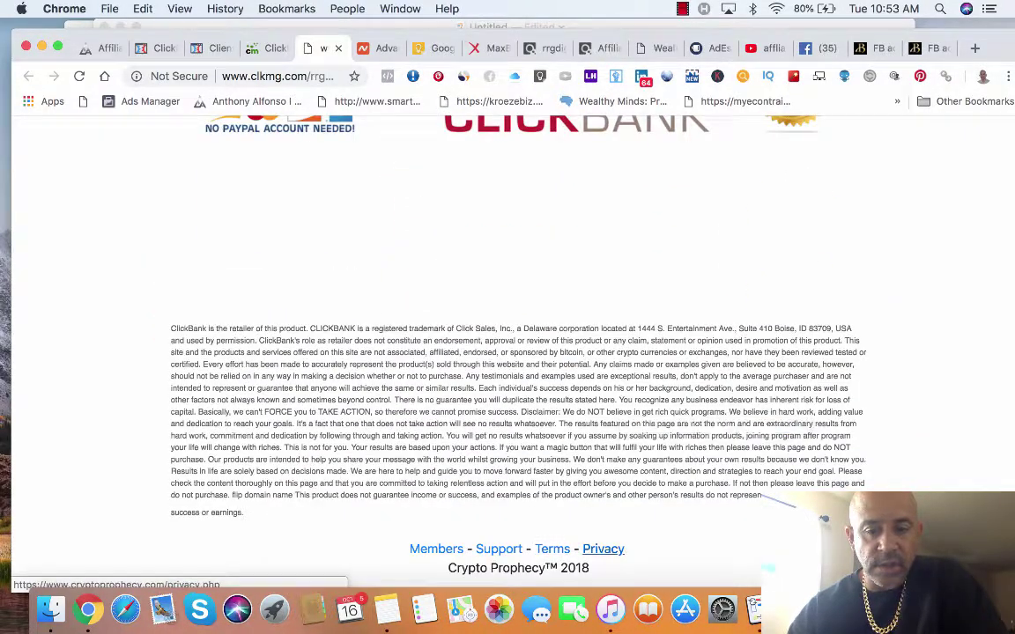
left_click(552, 549)
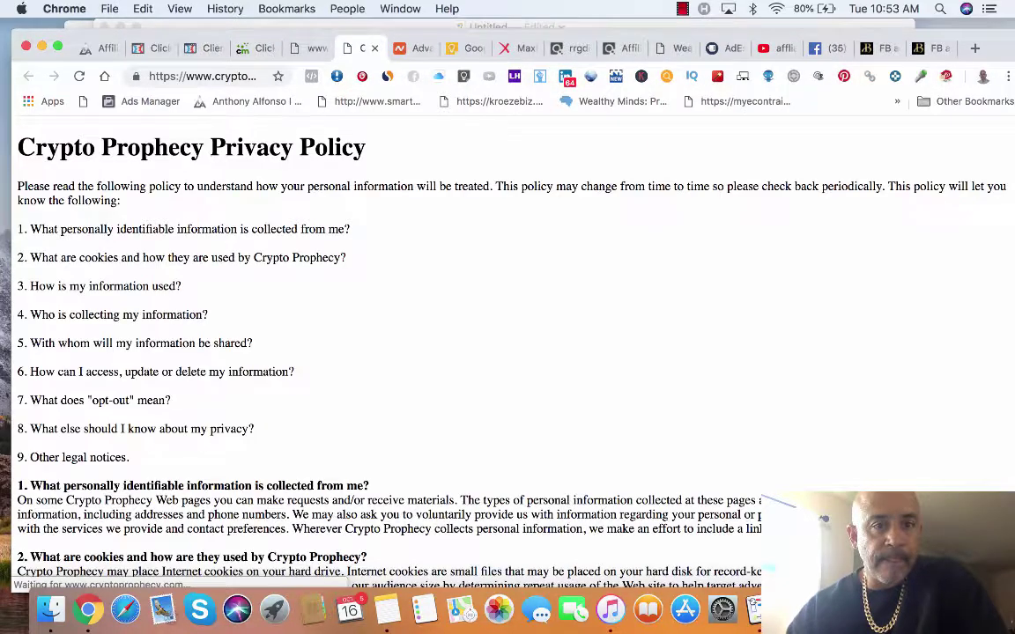
left_click(204, 77)
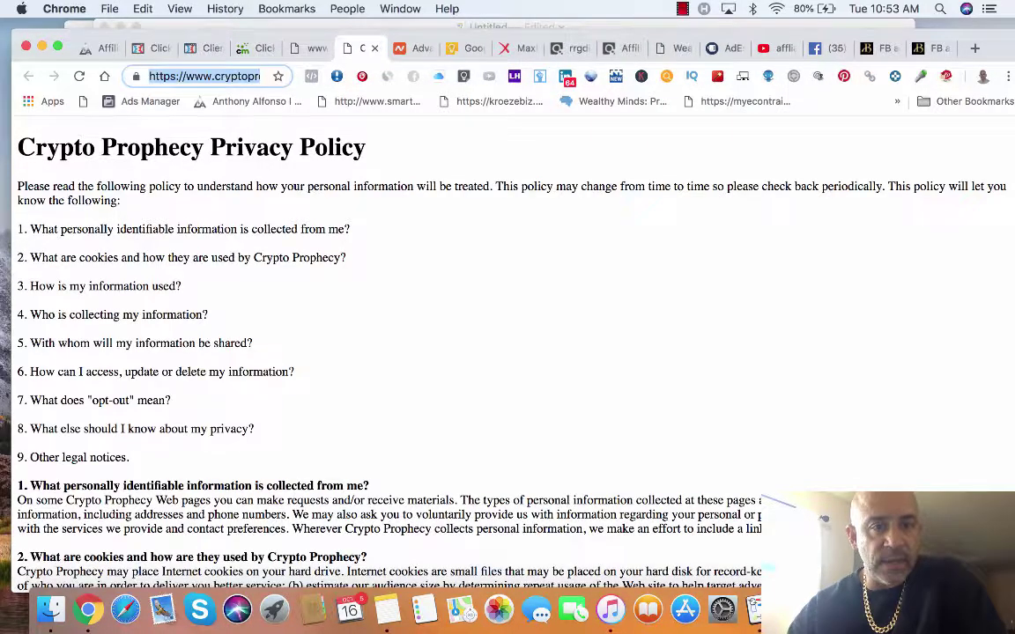
key("super+c")
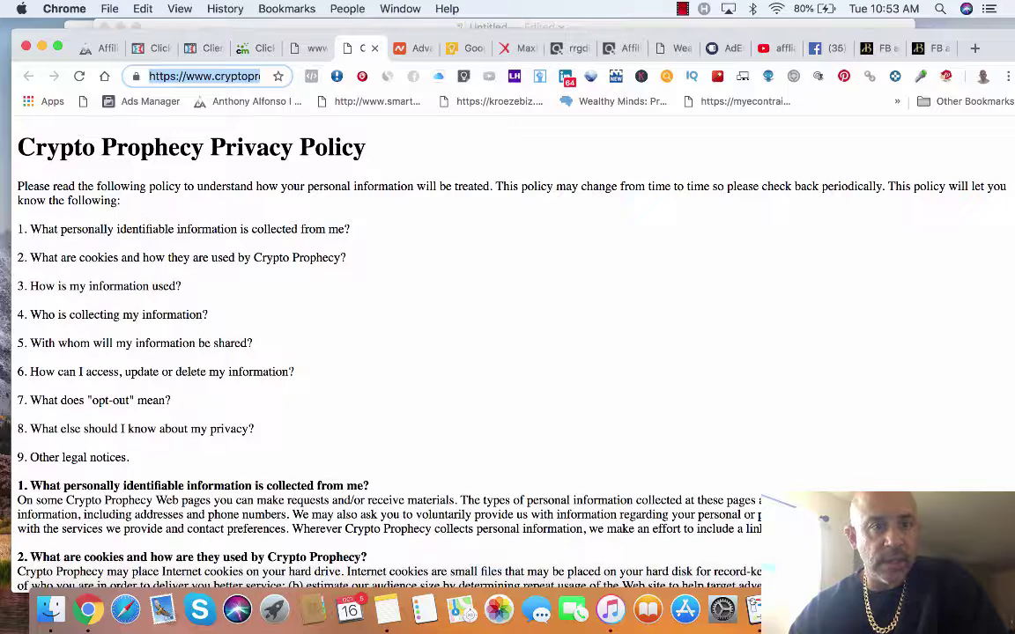
Step: Link the "Private Policy" text in the landing page footer to the copied Crypto Prophecy privacy policy address
left_click(204, 48)
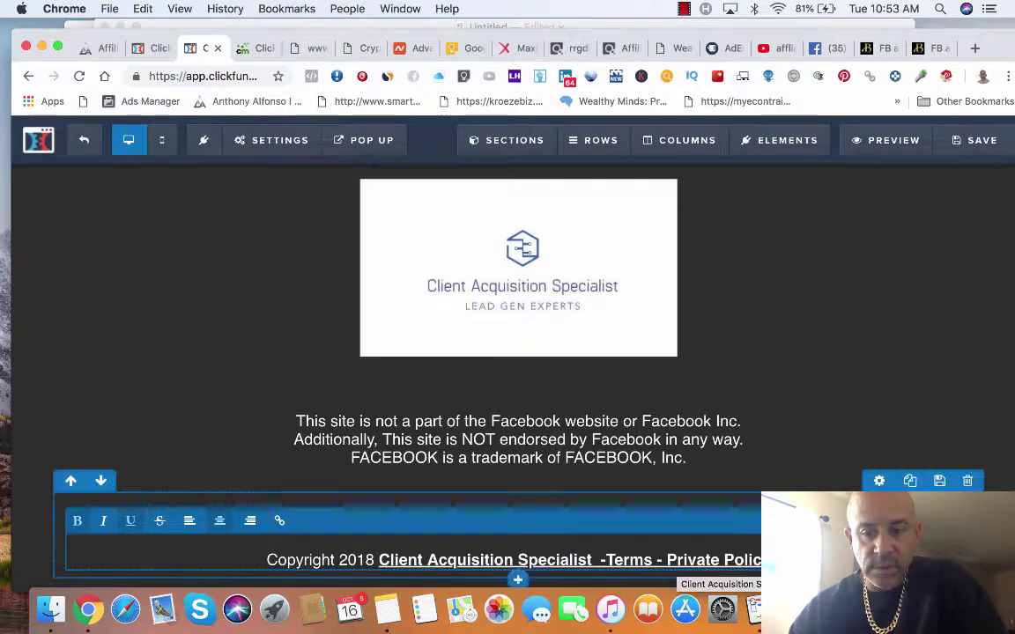
left_click_drag(666, 560, 775, 560)
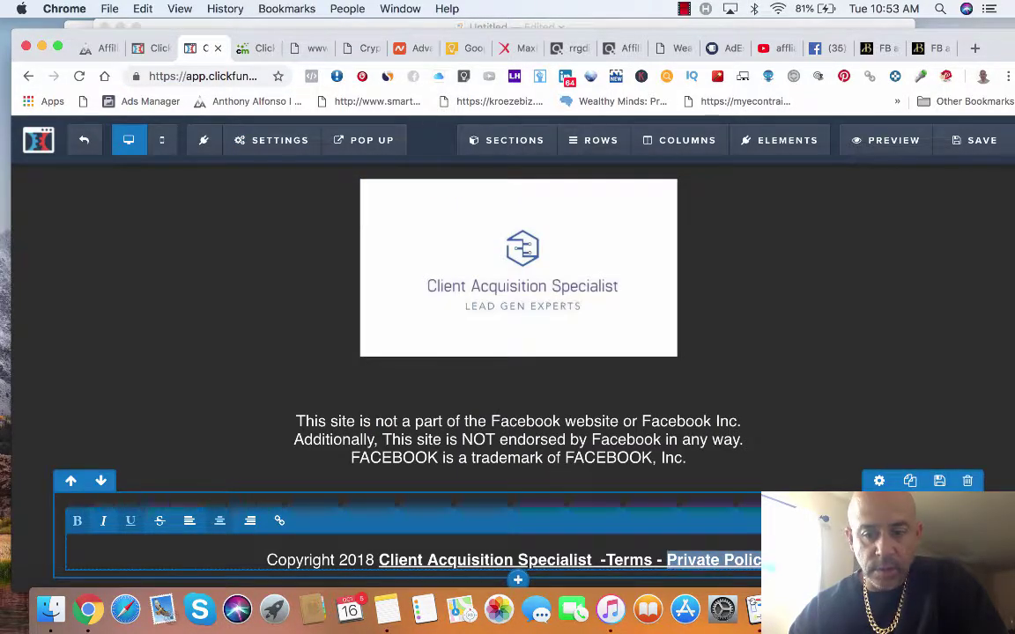
left_click(279, 521)
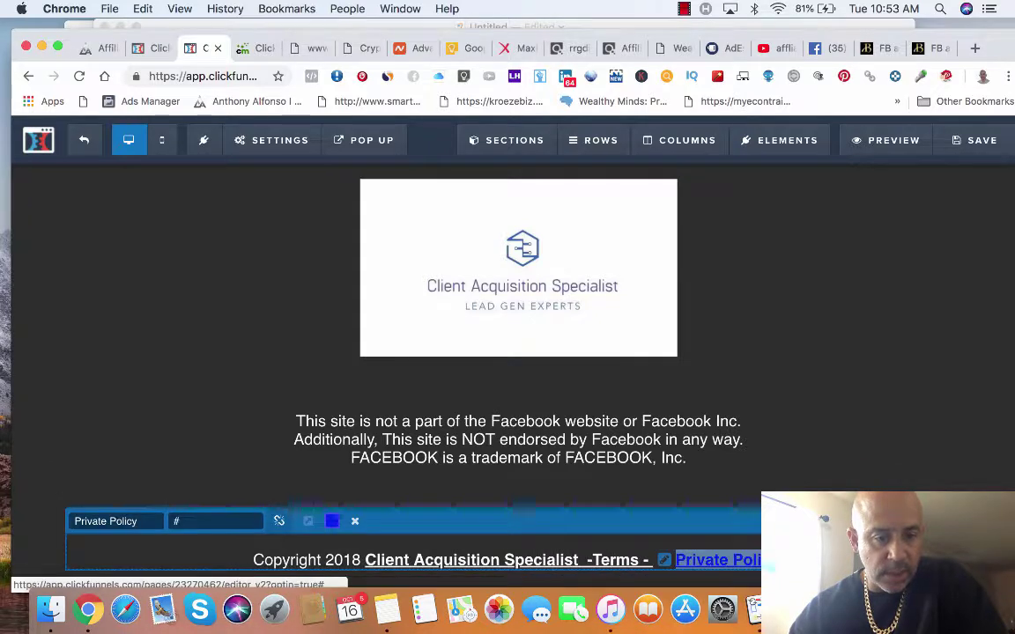
double_click(177, 520)
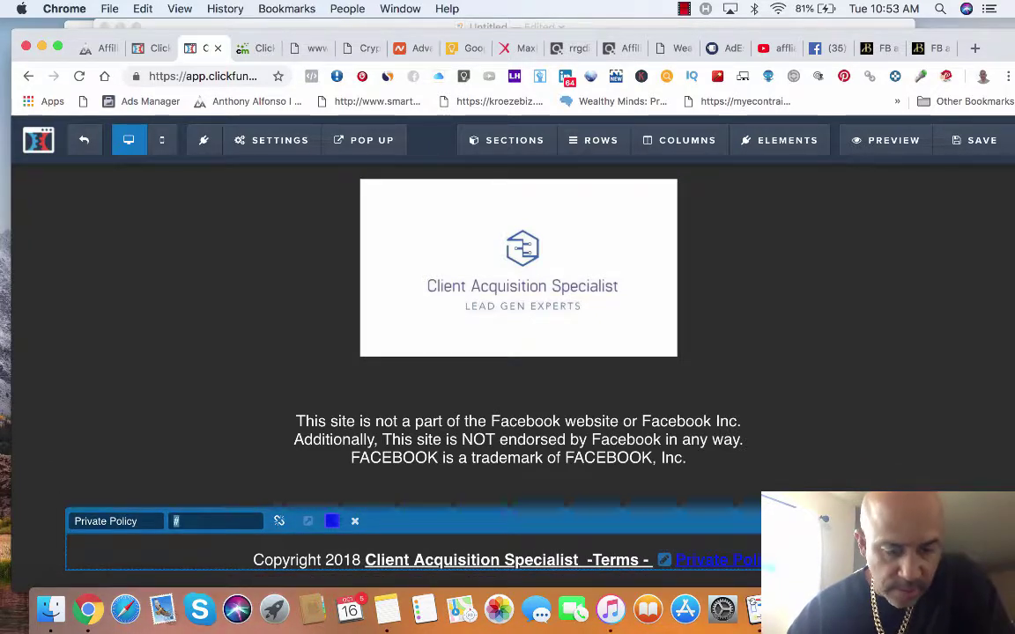
key("super+v")
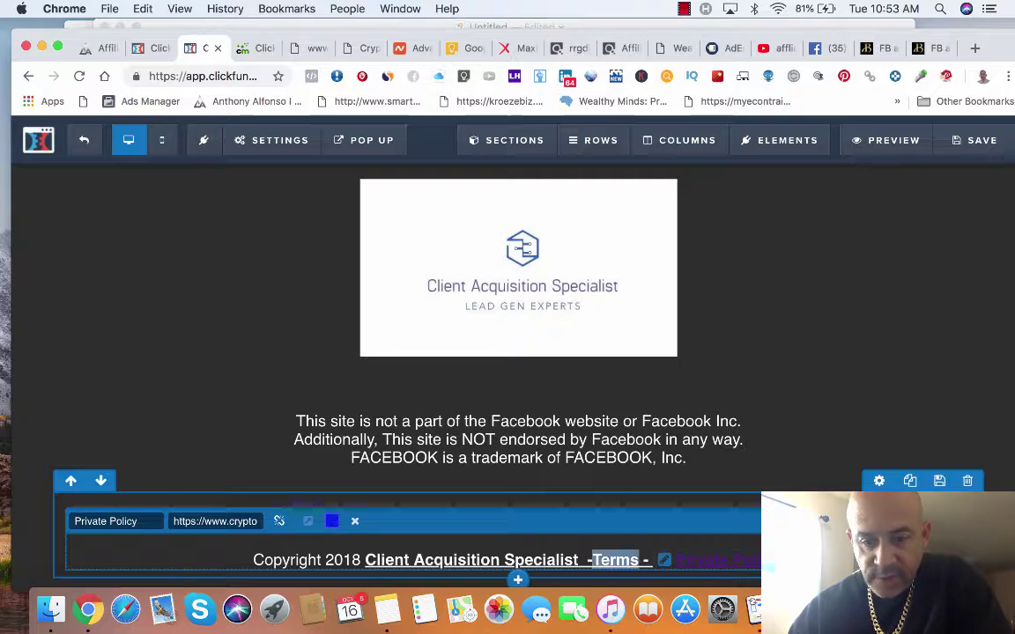
Step: Open the Terms page from the Crypto Prophecy offer's footer and copy its web address
left_click(308, 48)
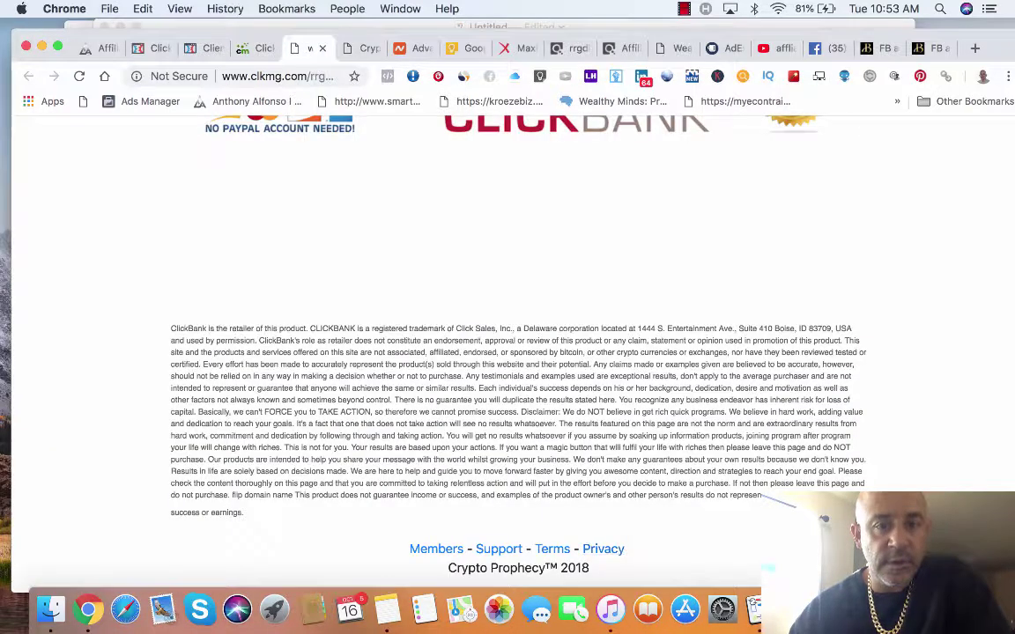
left_click(553, 549)
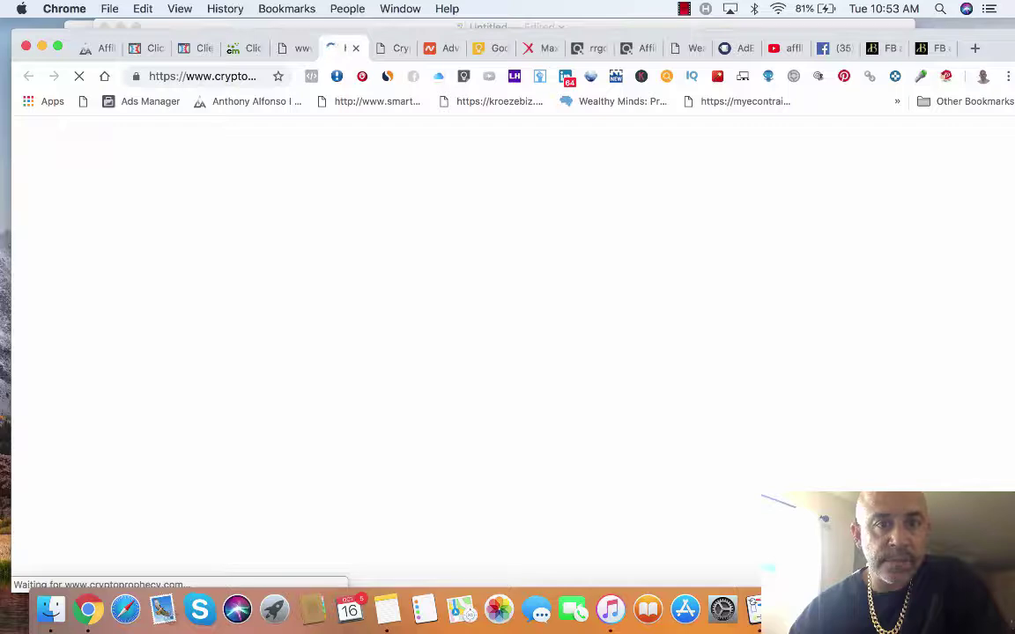
left_click(203, 77)
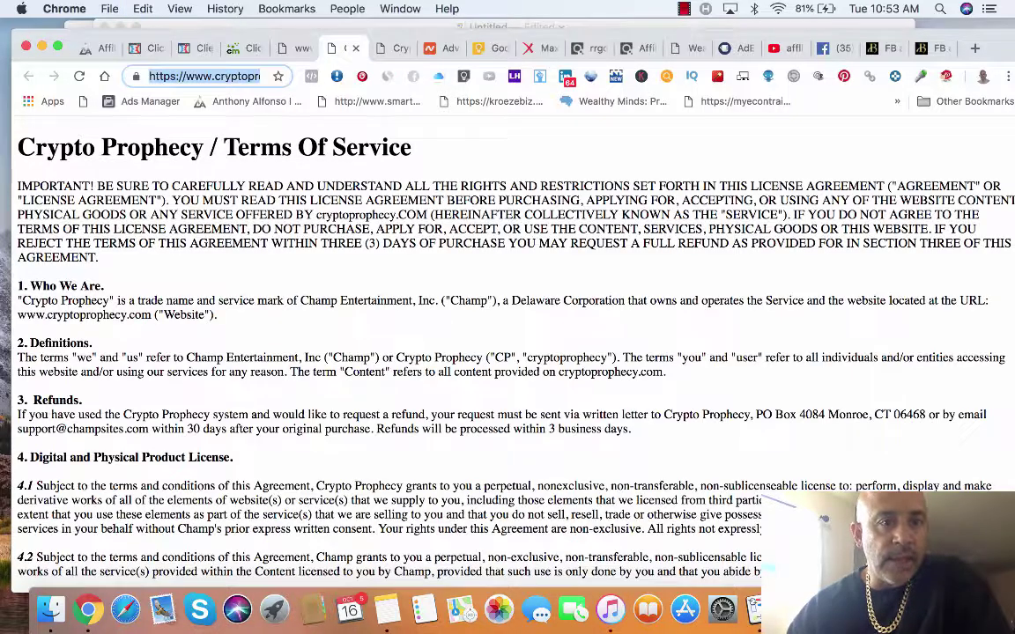
Step: Link the word "Terms" in the landing page footer to the copied Crypto Prophecy Terms Of Service address
left_click(189, 48)
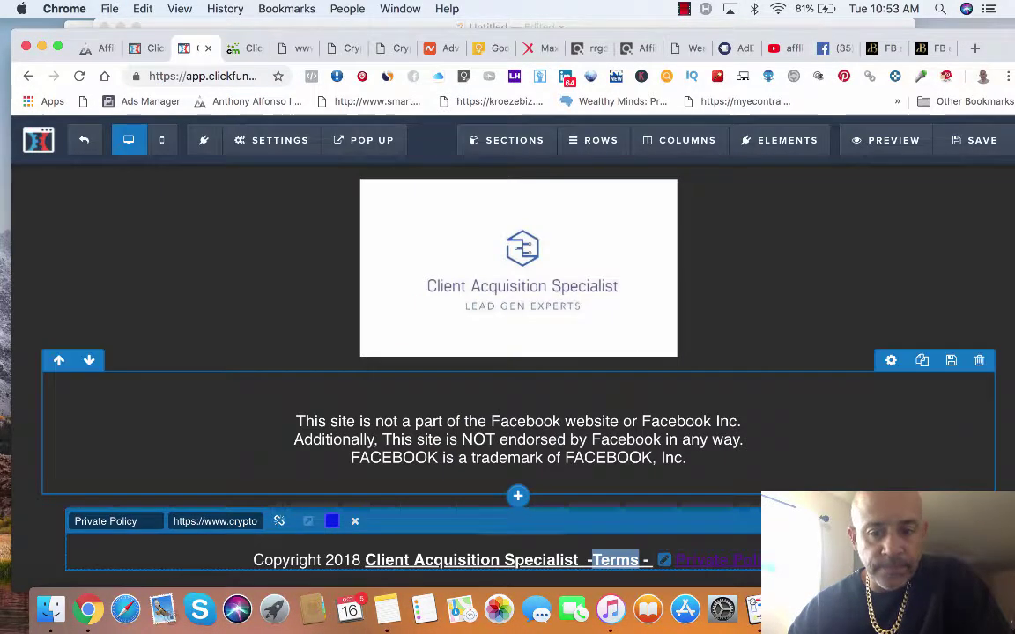
left_click(518, 541)
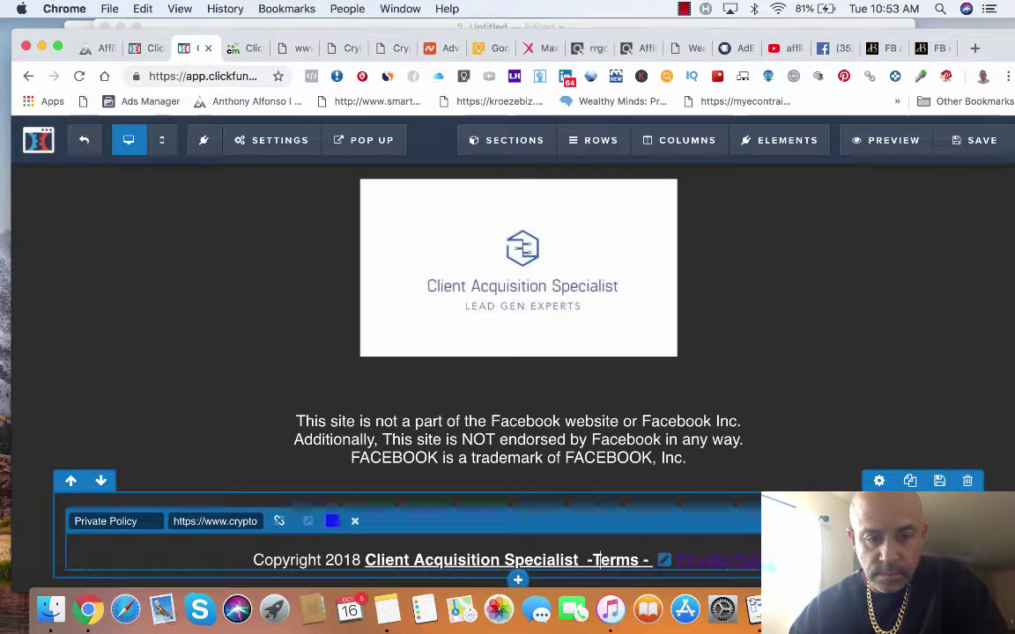
left_click(355, 521)
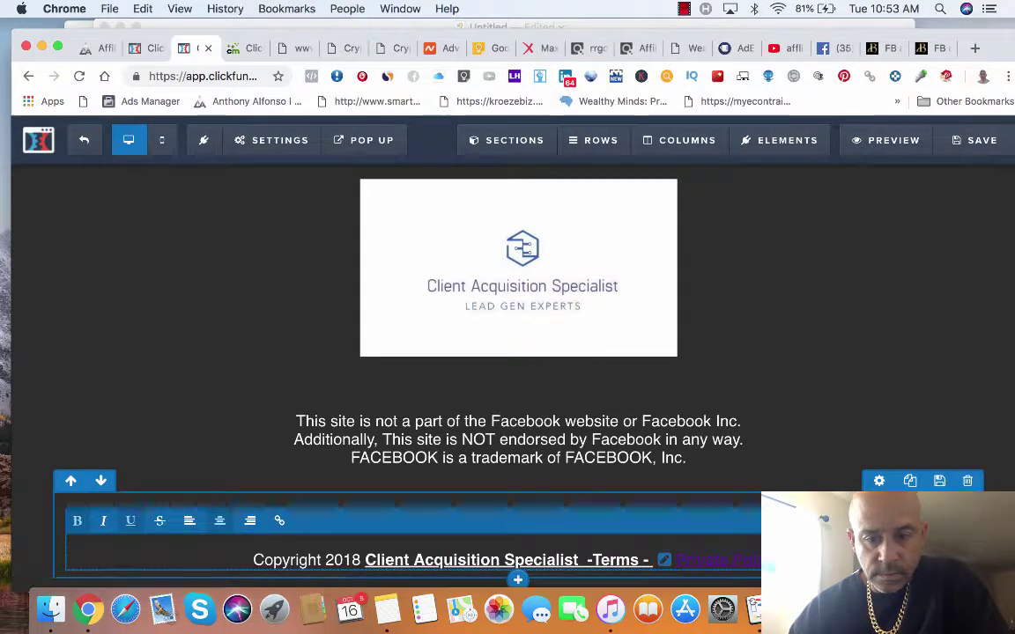
left_click_drag(592, 560, 639, 560)
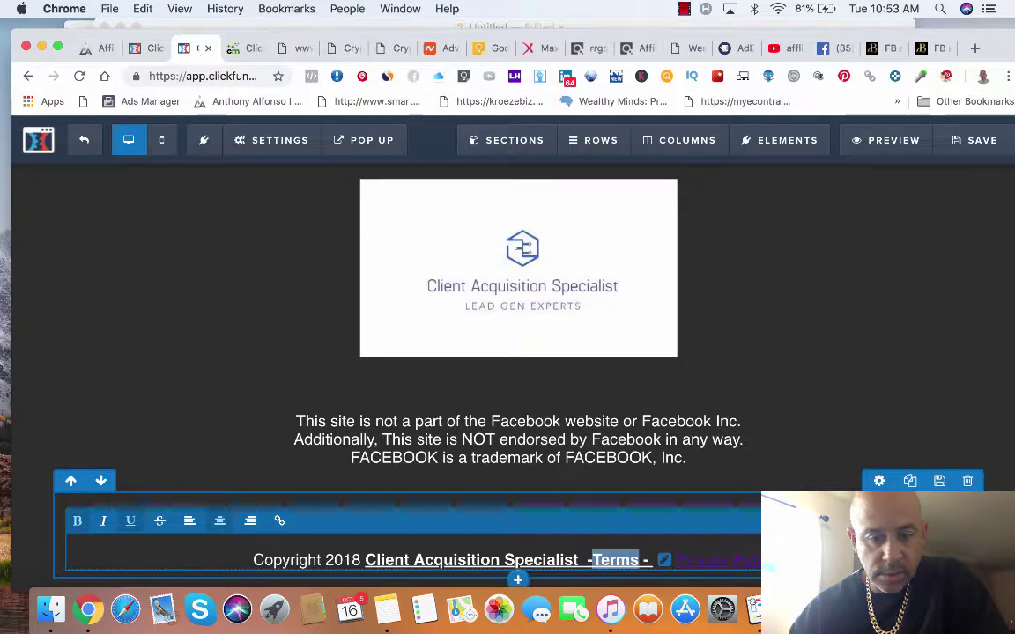
left_click(280, 521)
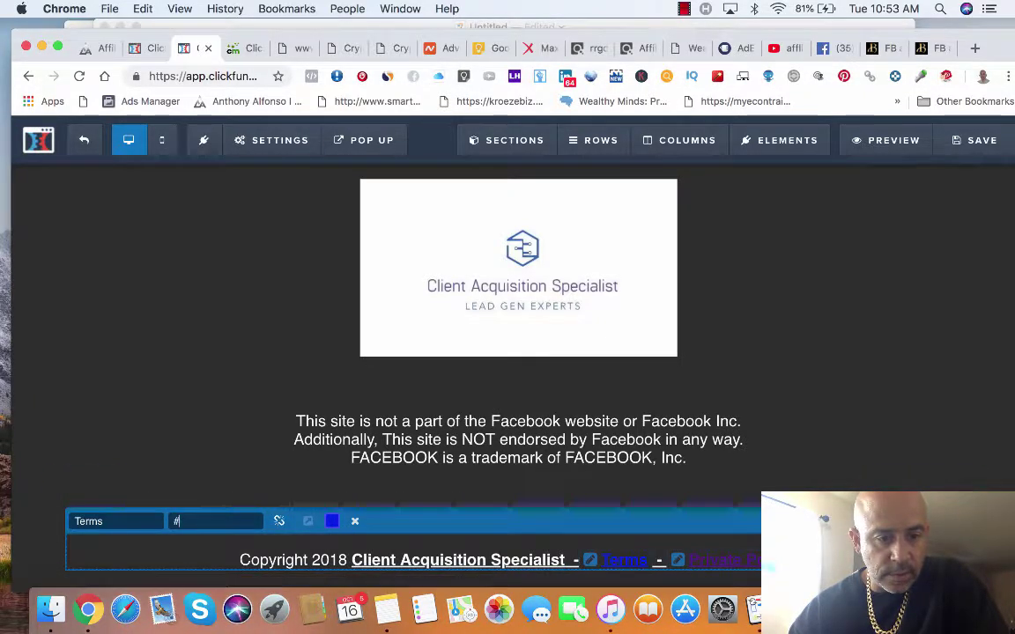
key("super+v")
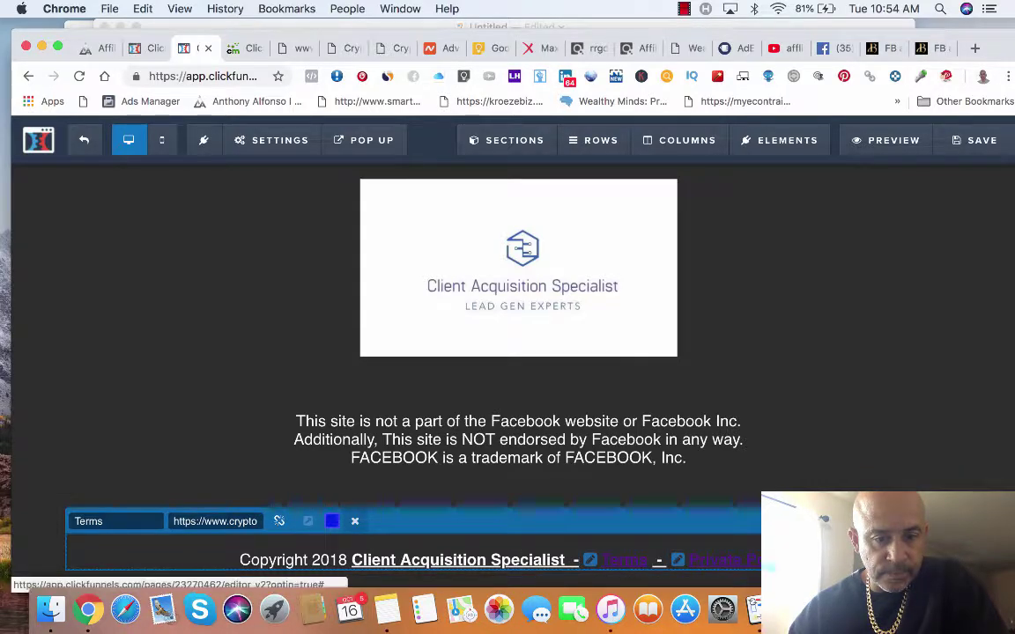
key("Return")
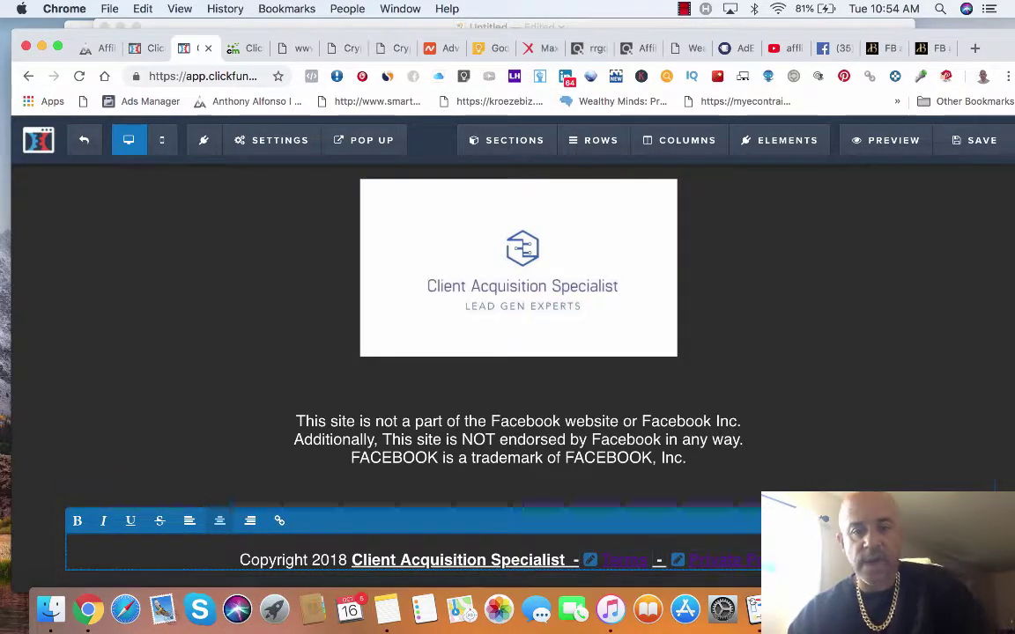
Step: Review the landing page from its logo header to the footer's Facebook disclaimer and the Terms and Private Policy links
scroll(518, 370, "up", 10)
scroll(518, 370, "up", 10)
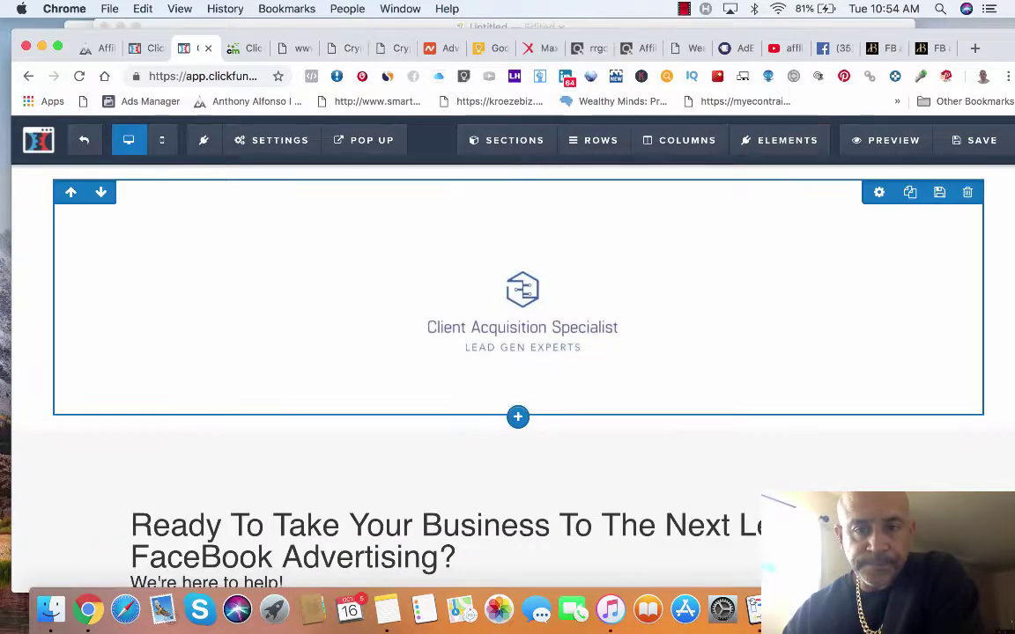
scroll(518, 370, "down", 10)
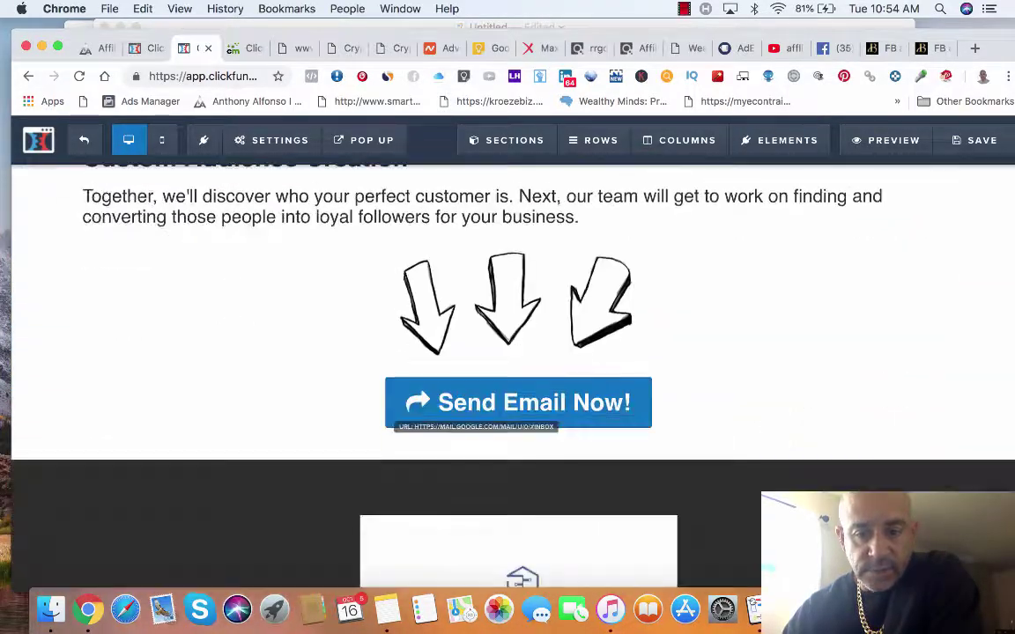
scroll(518, 370, "down", 3)
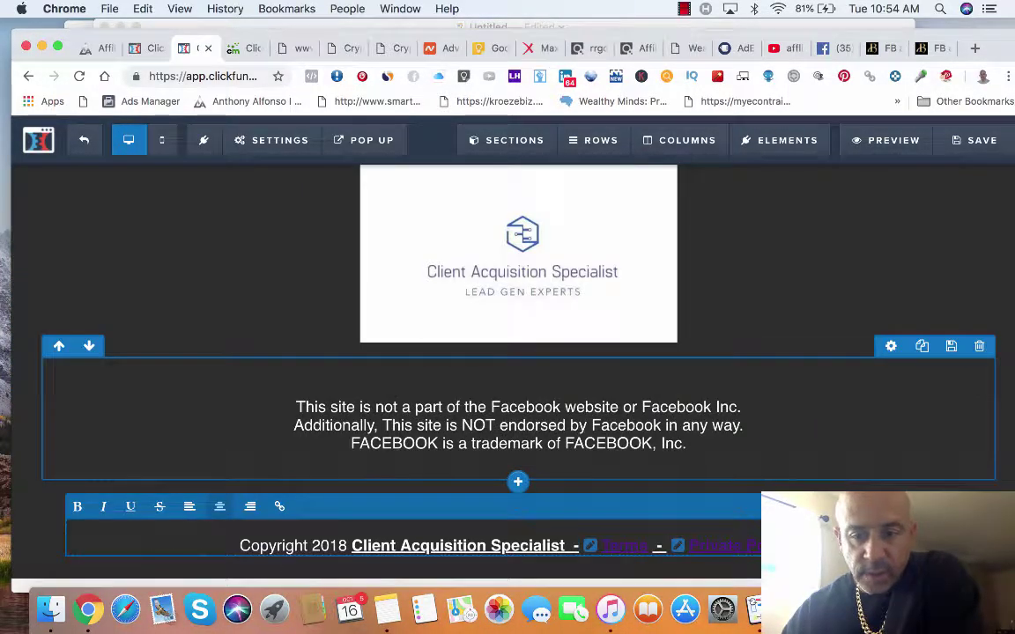
scroll(518, 370, "up", 1)
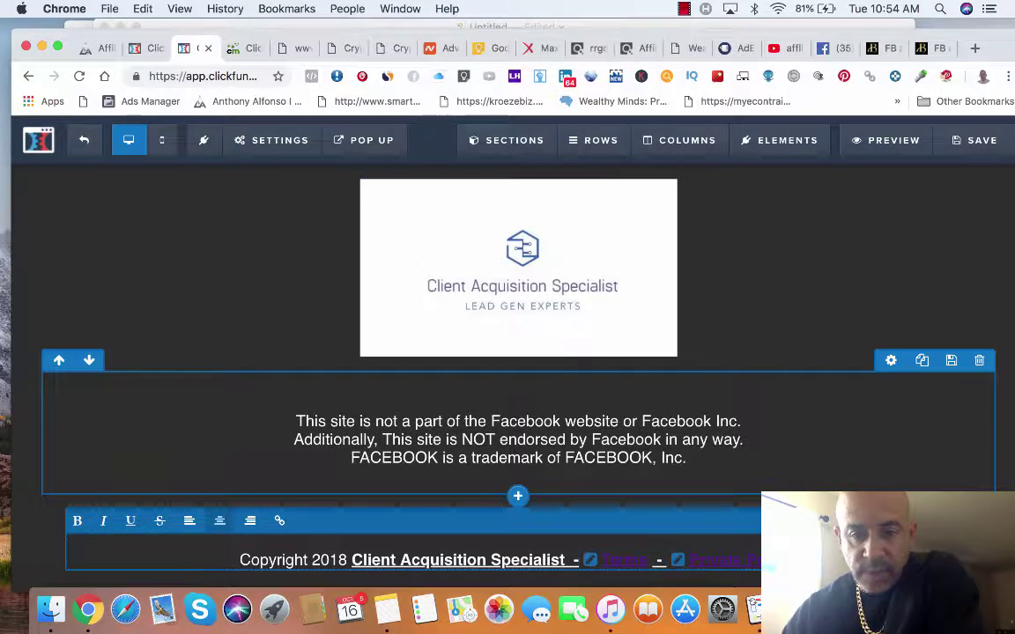
scroll(518, 370, "up", 15)
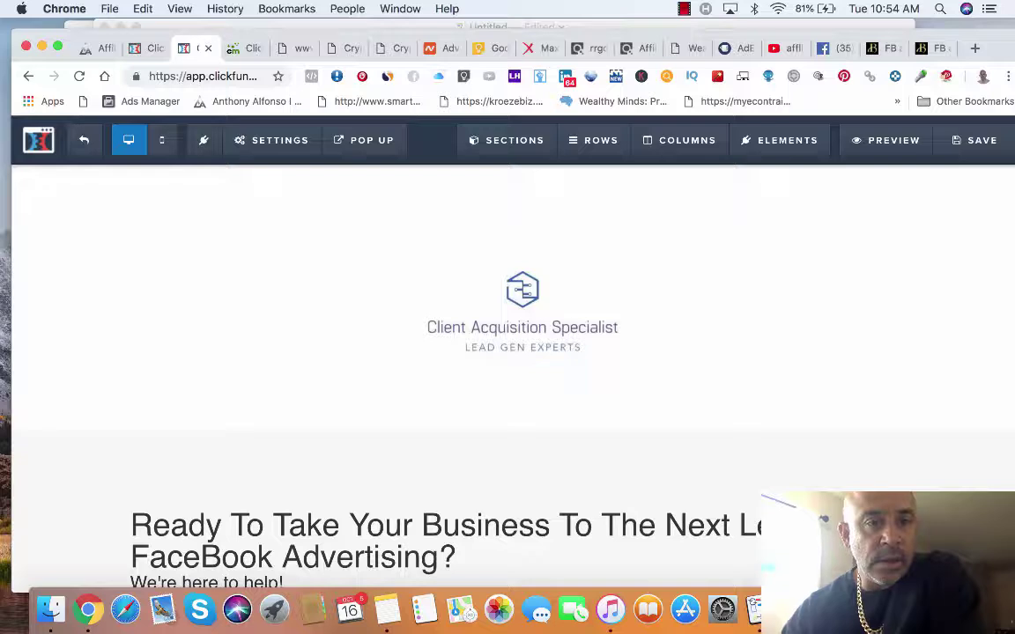
Step: Review the 12iuef tracking link's settings in ClickMagick, from the cloak and primary URL options to the page header
key("ctrl+Tab")
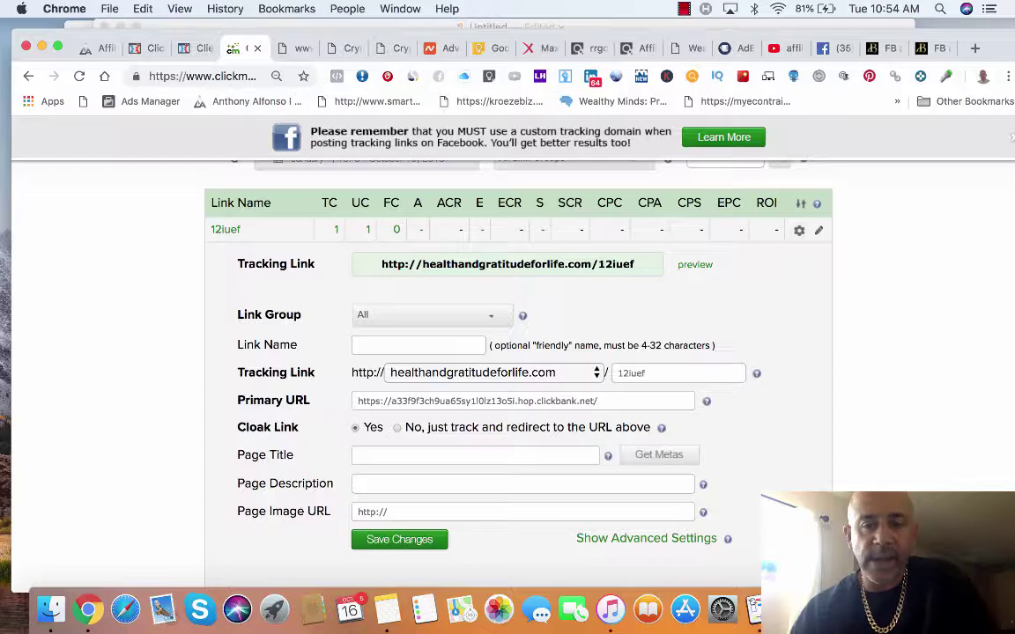
scroll(507, 370, "down", 5)
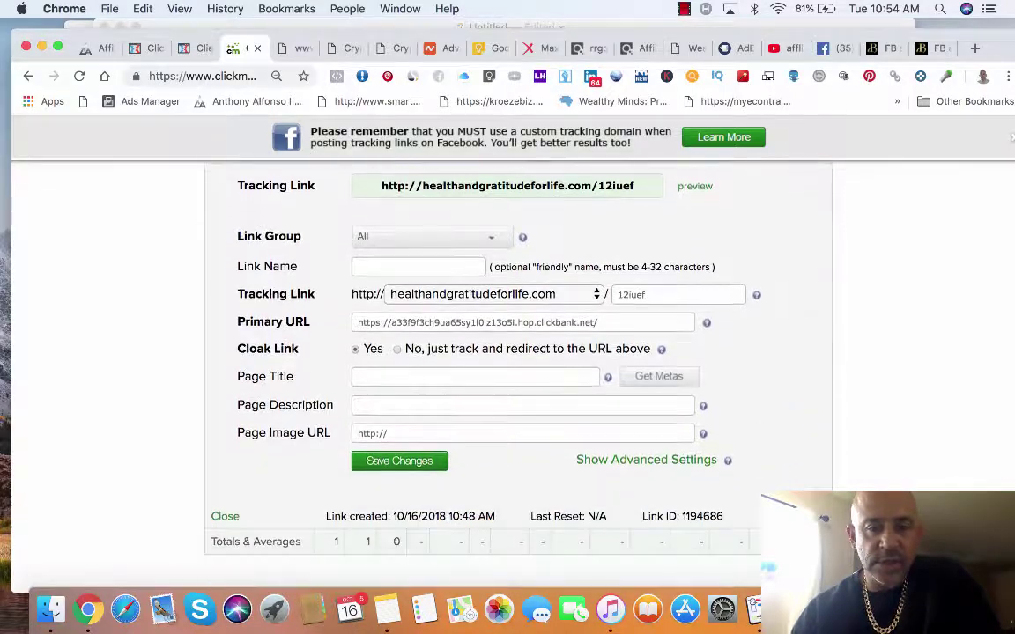
scroll(507, 370, "up", 5)
scroll(508, 370, "up", 3)
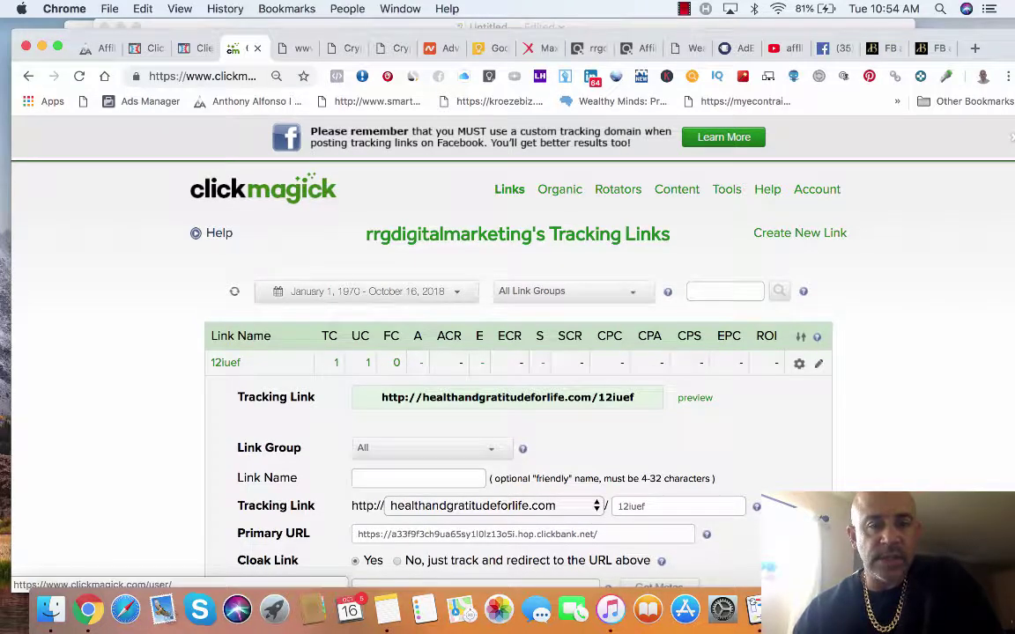
Step: Return to the ClickFunnels landing page editor and look over the logo header and the opening headline section
left_click(191, 48)
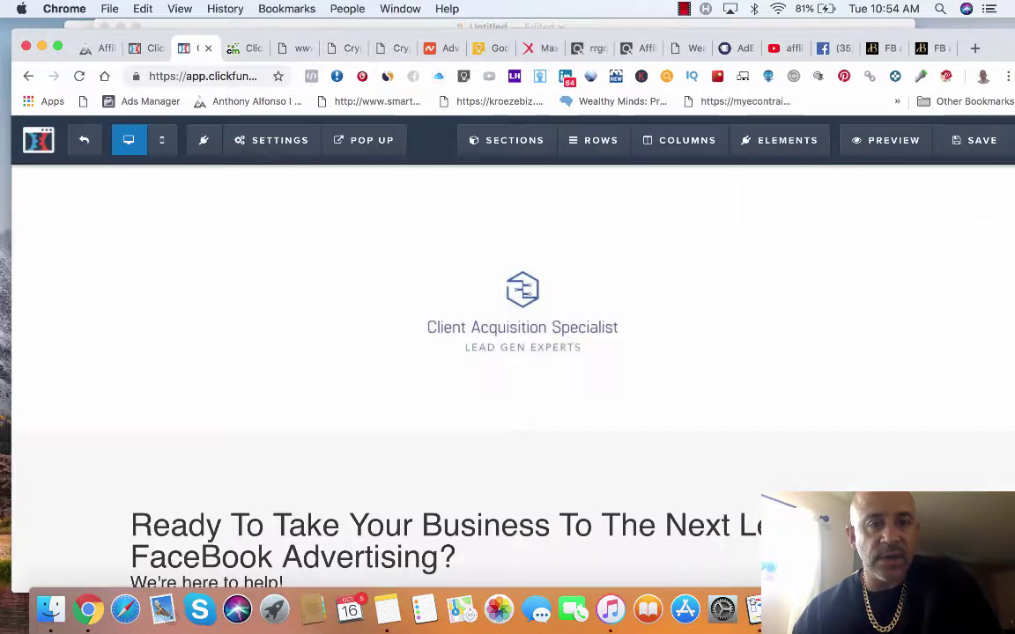
scroll(599, 458, "down", 10)
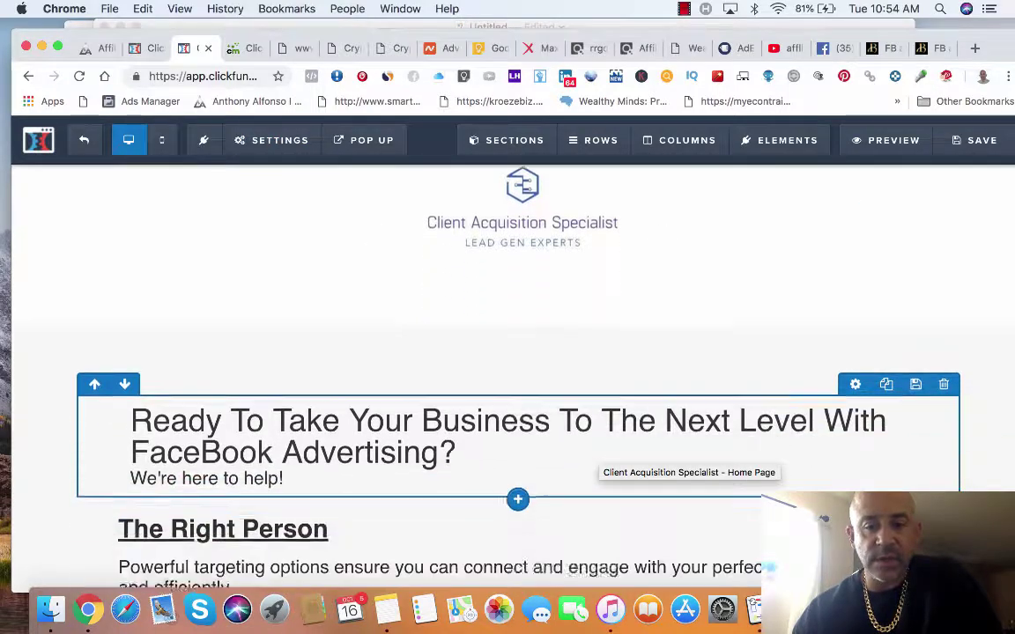
scroll(599, 458, "down", 5)
scroll(599, 458, "up", 15)
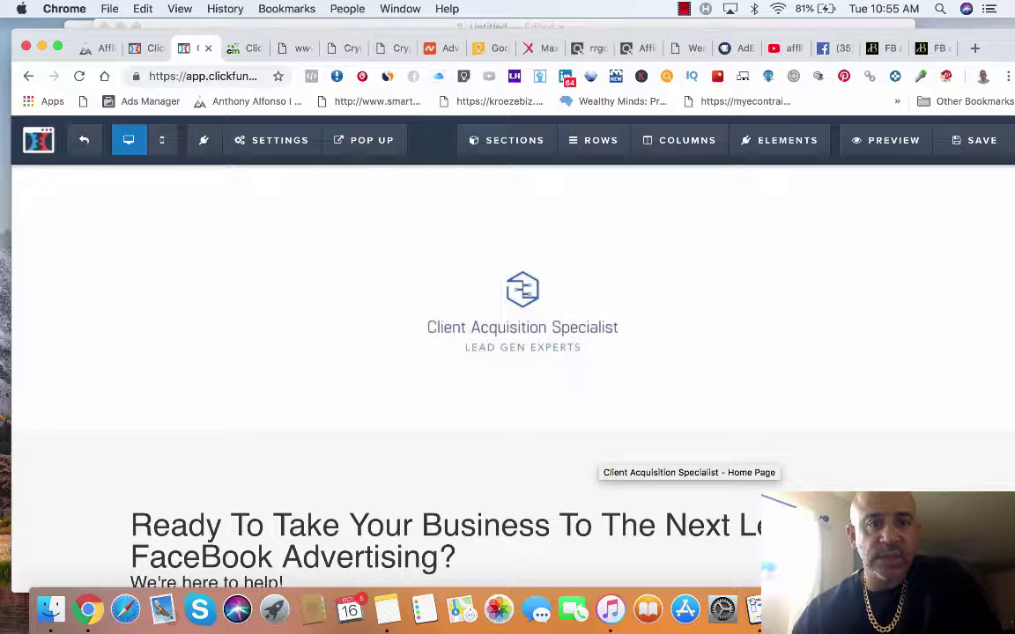
Step: Close the Crypto Prophecy offer, Terms and privacy policy pages, leaving the offer site without saving changes
key("super+5")
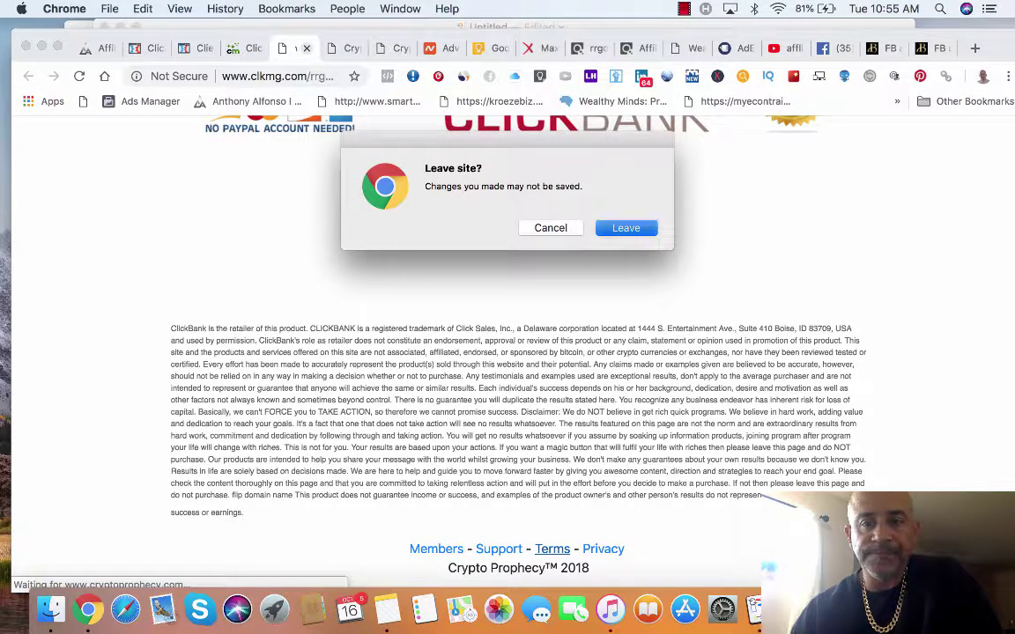
key("Return")
key("super+w")
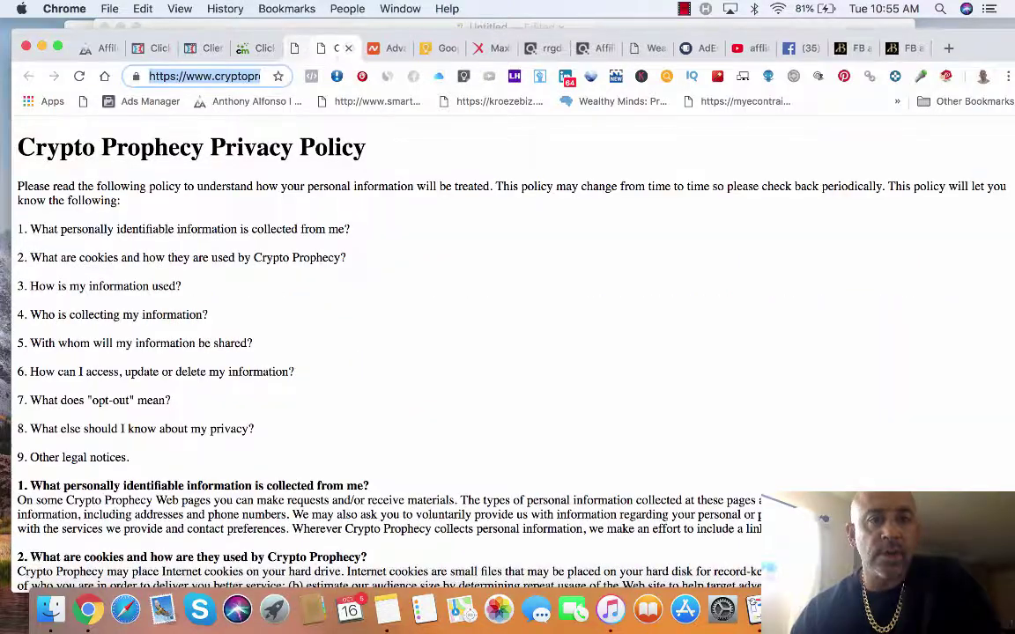
key("super+w")
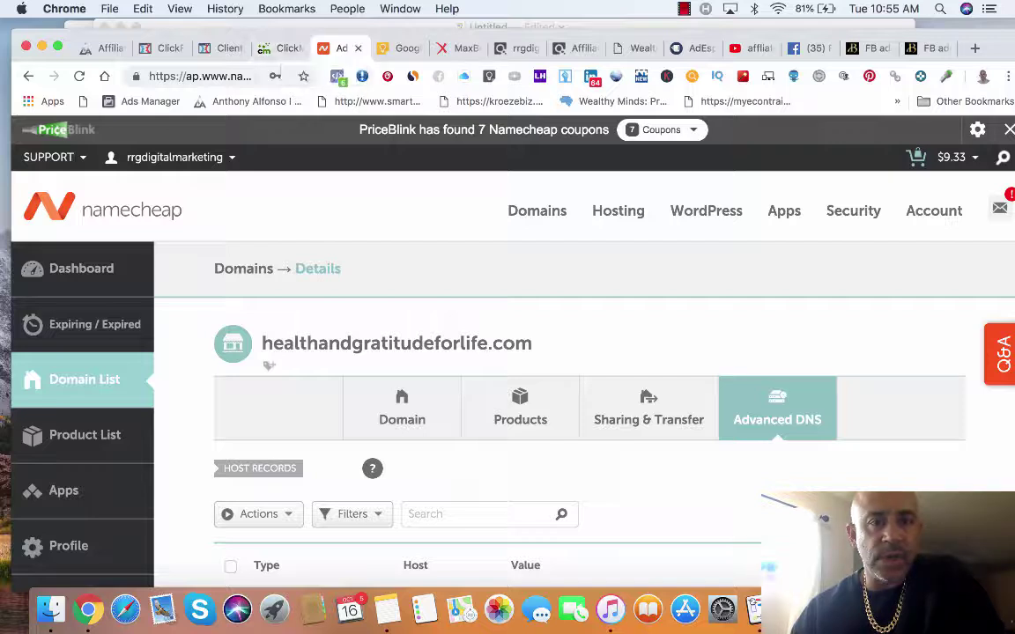
Step: Examine the A and CNAME host records of healthandgratitudeforlife.com in Namecheap's Advanced DNS settings
left_click_drag(262, 344, 537, 345)
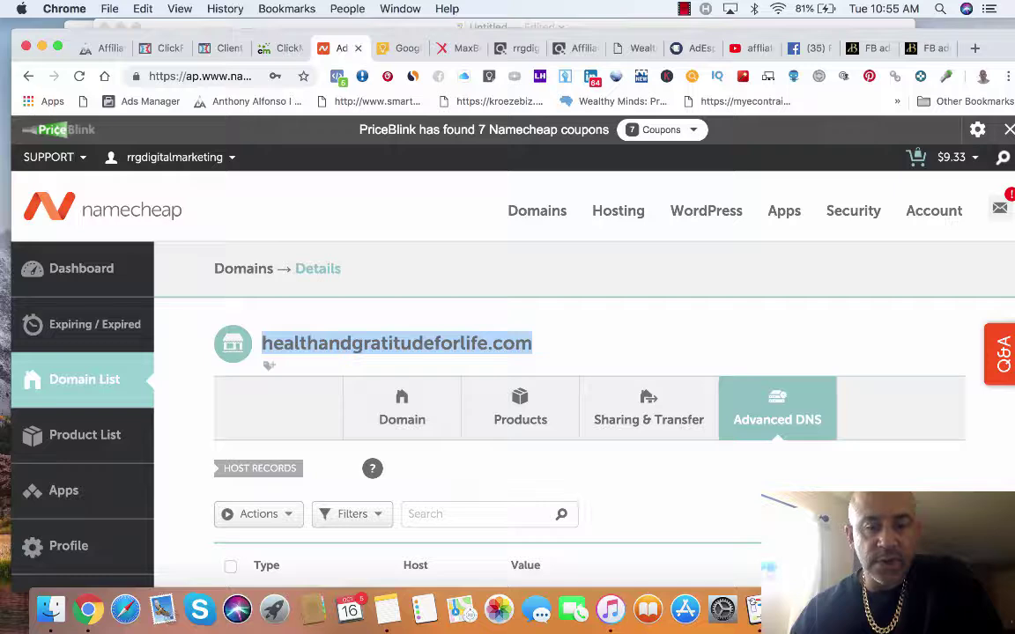
scroll(528, 352, "down", 5)
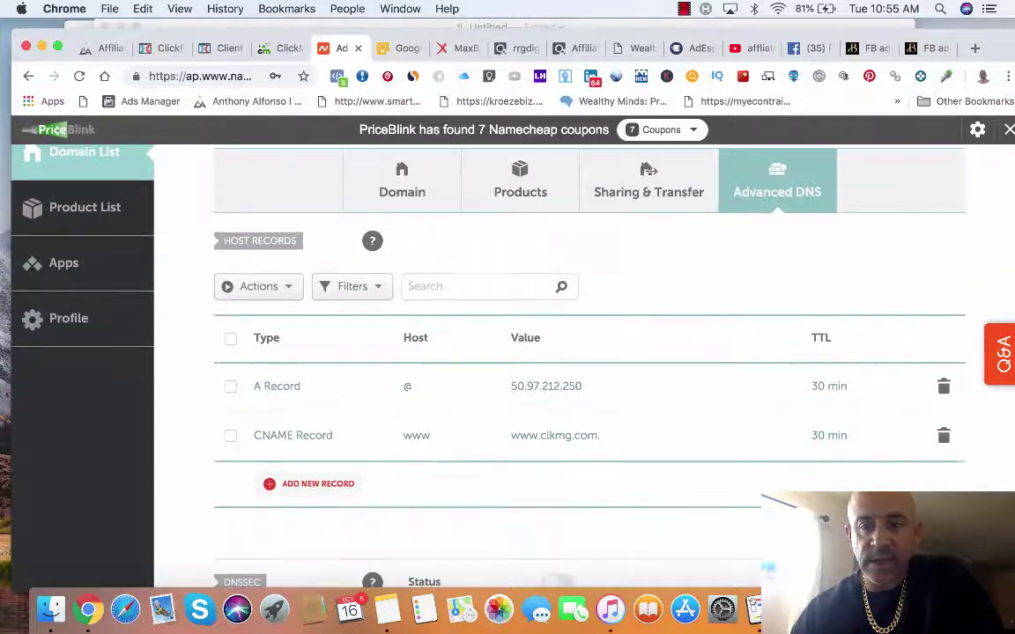
scroll(529, 352, "down", 1)
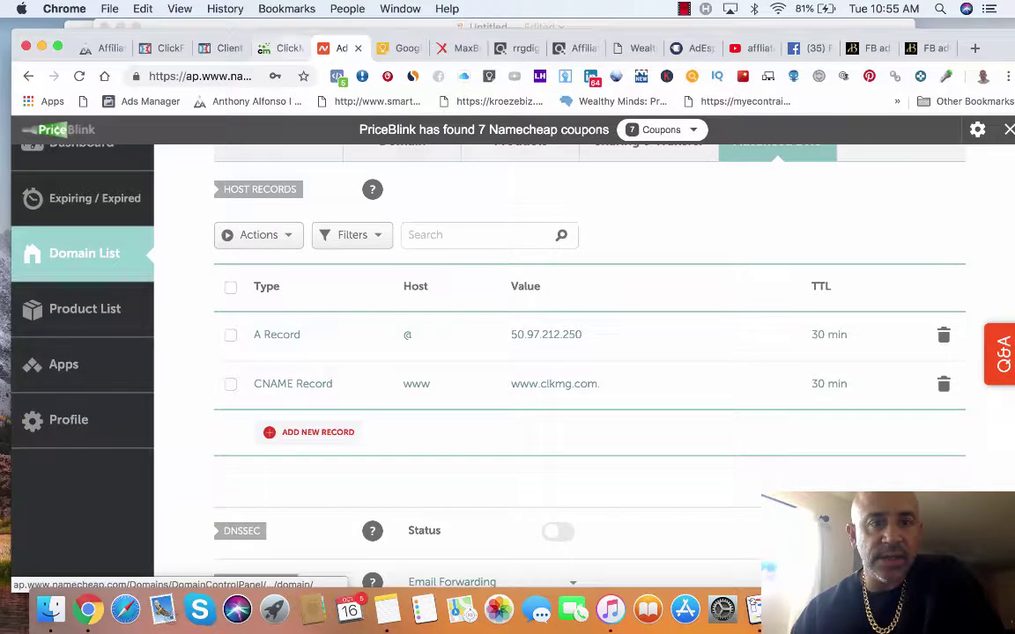
Step: Open the ClickMagick FAQ article on the recommended way to set up a custom domain
key("ctrl+shift+Tab")
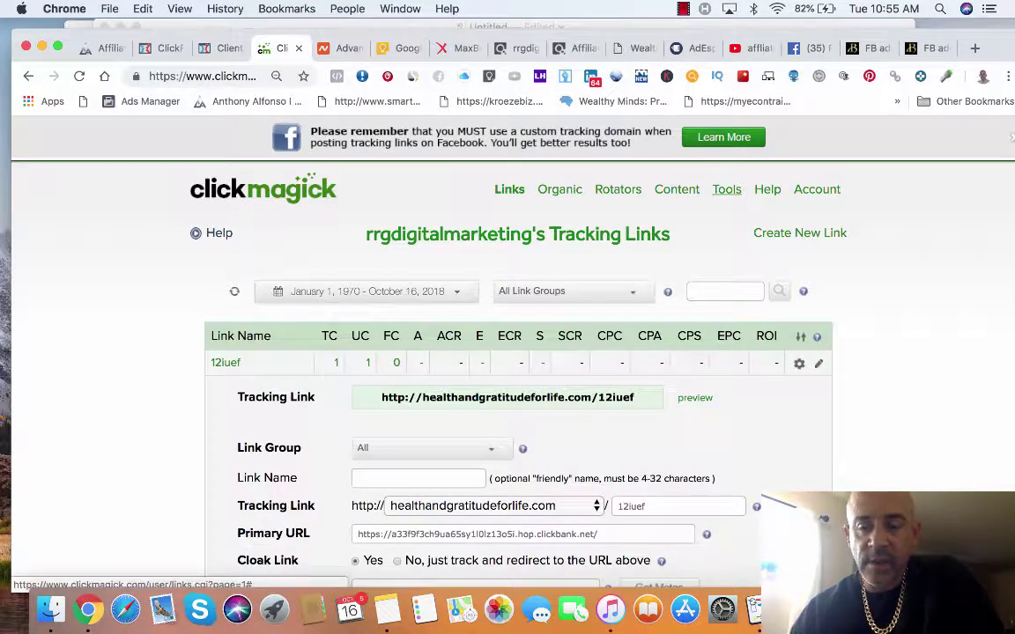
mouse_move(767, 189)
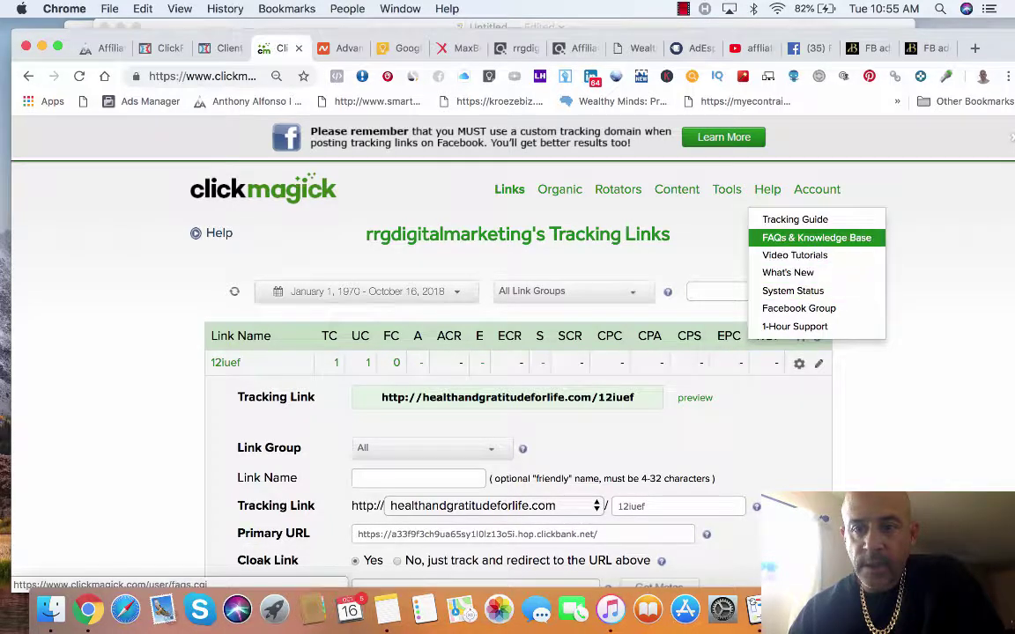
left_click(793, 238)
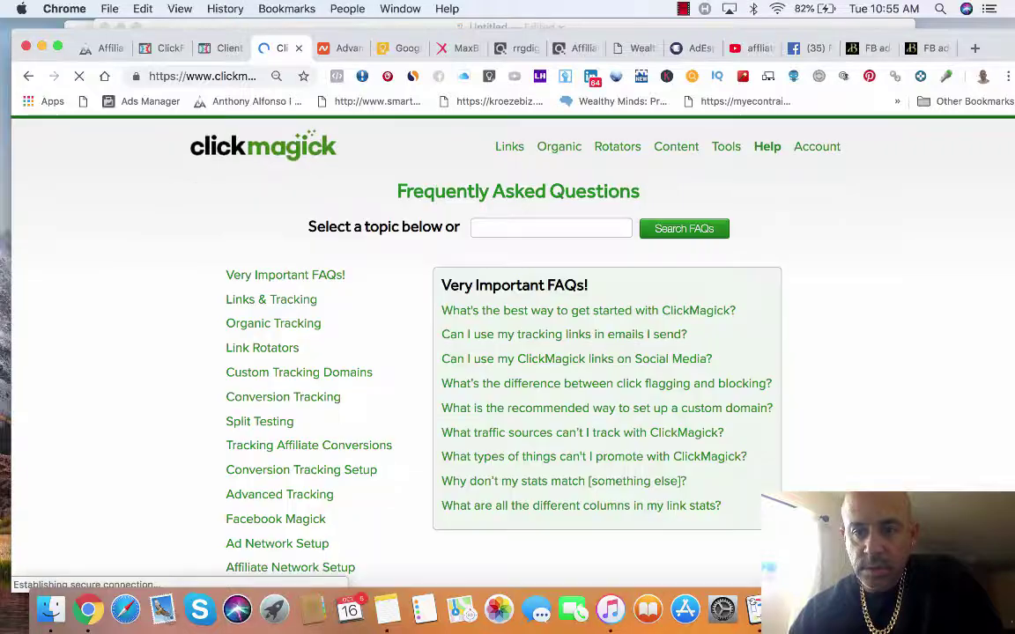
left_click(607, 450)
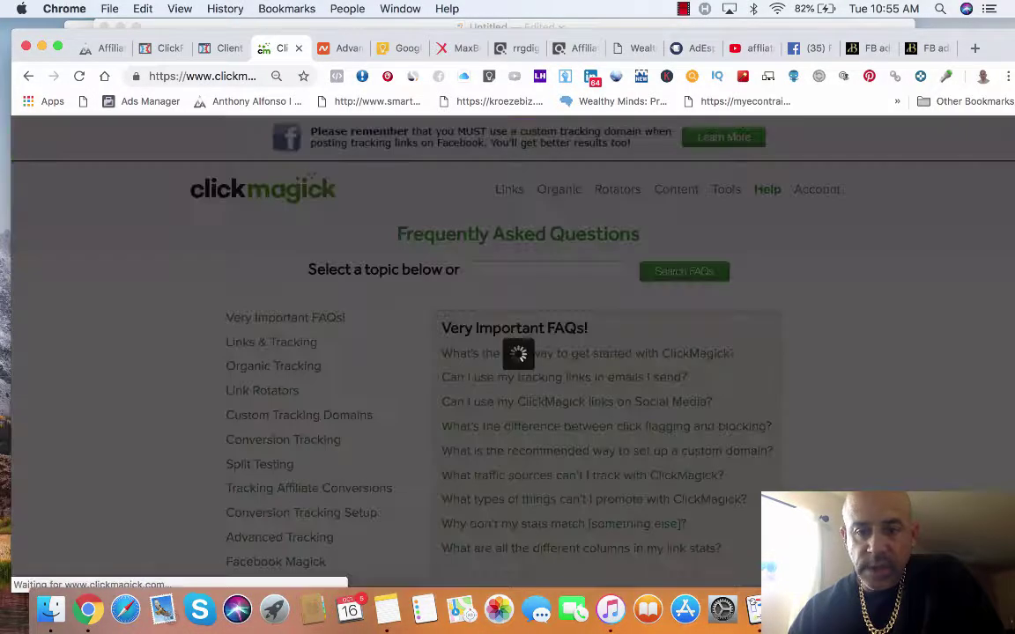
scroll(518, 339, "down", 15)
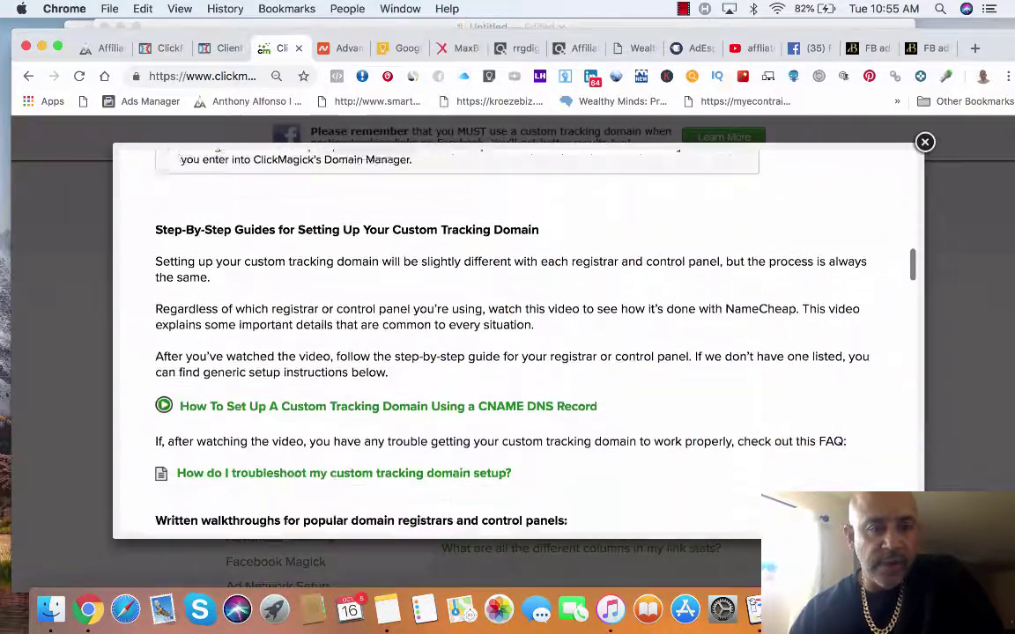
scroll(518, 340, "down", 10)
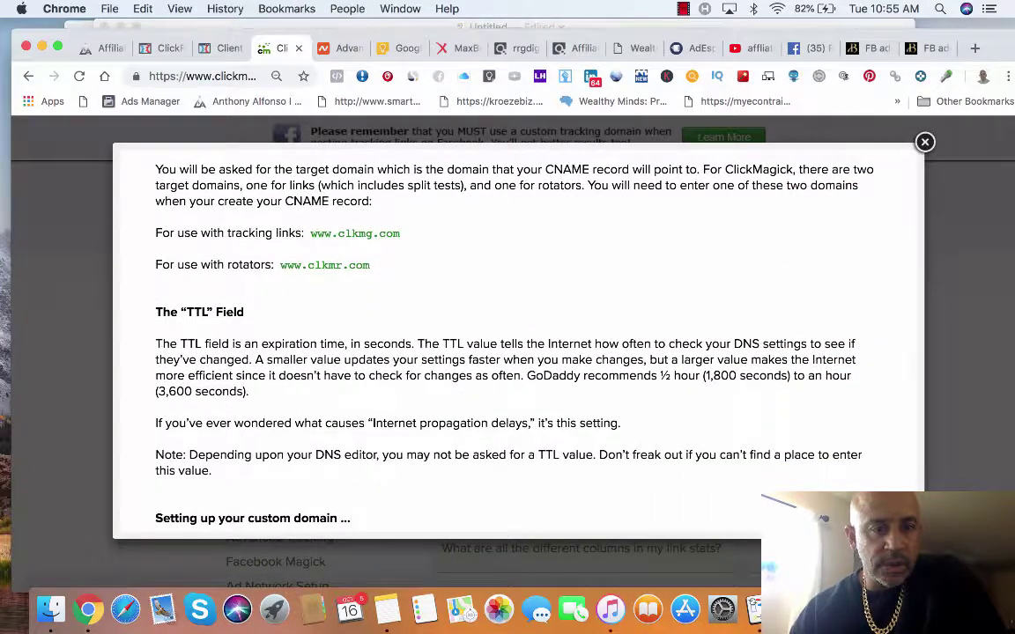
left_click_drag(283, 202, 370, 202)
left_click_drag(310, 233, 400, 233)
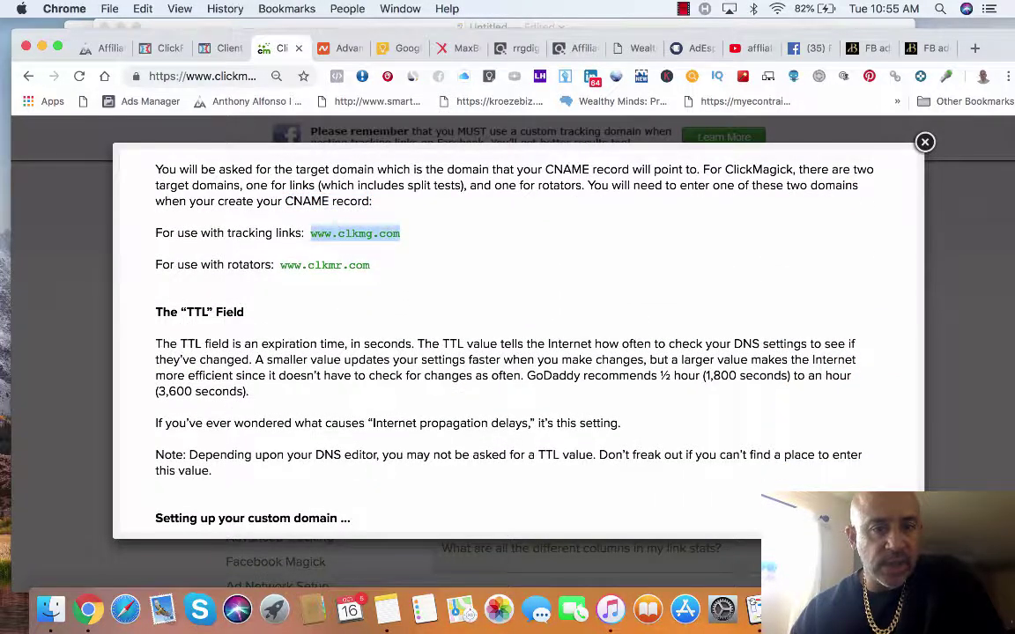
Step: Highlight the A record address 50.97.212.250 for regular tracking links in the FAQ and compare it with Namecheap's host records
scroll(518, 340, "down", 15)
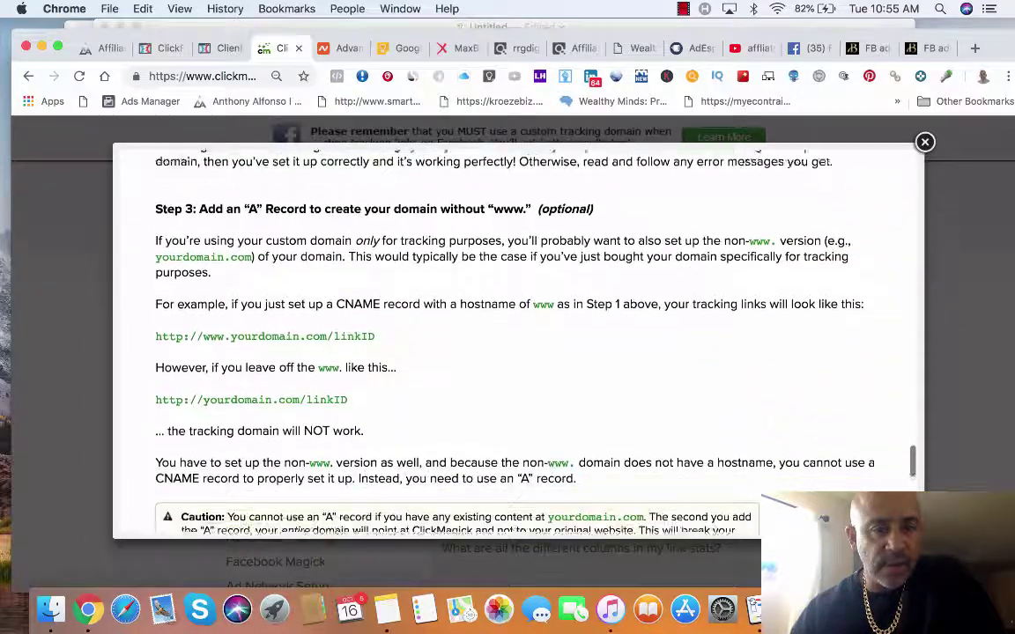
scroll(519, 339, "down", 10)
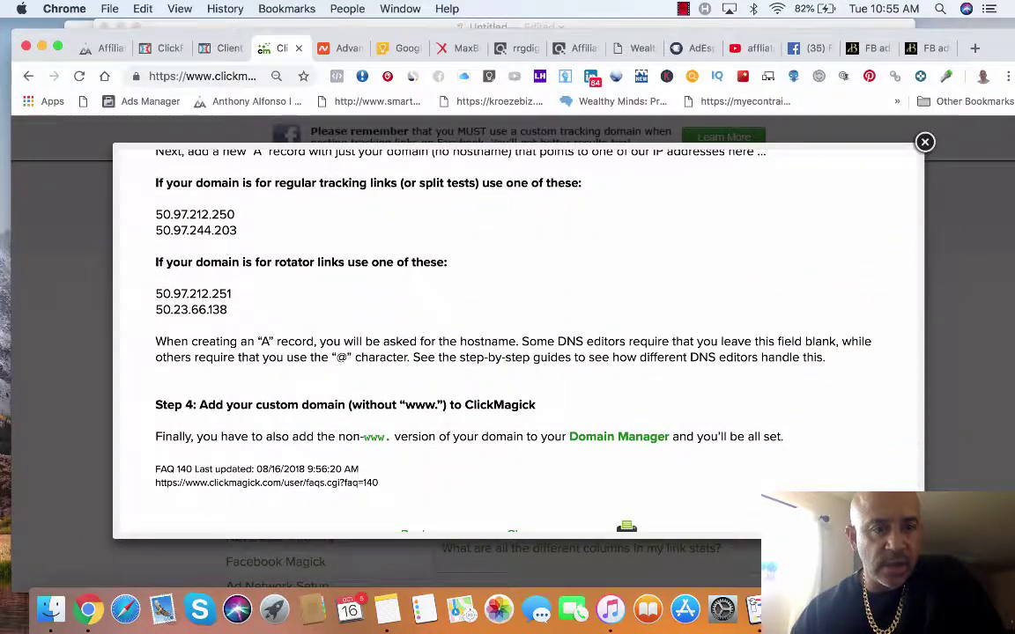
left_click_drag(155, 214, 234, 216)
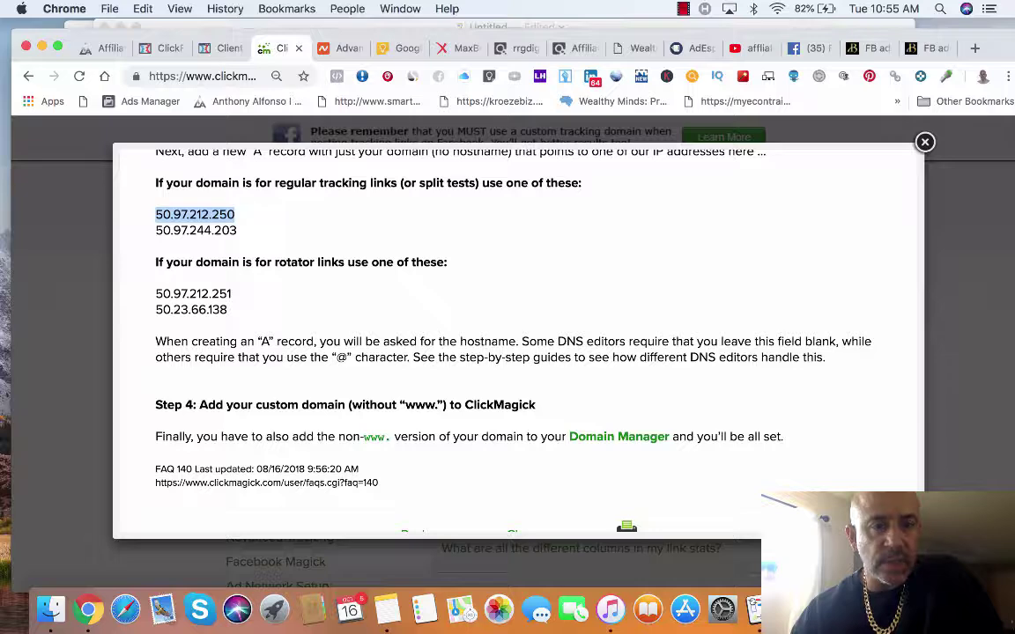
left_click(342, 48)
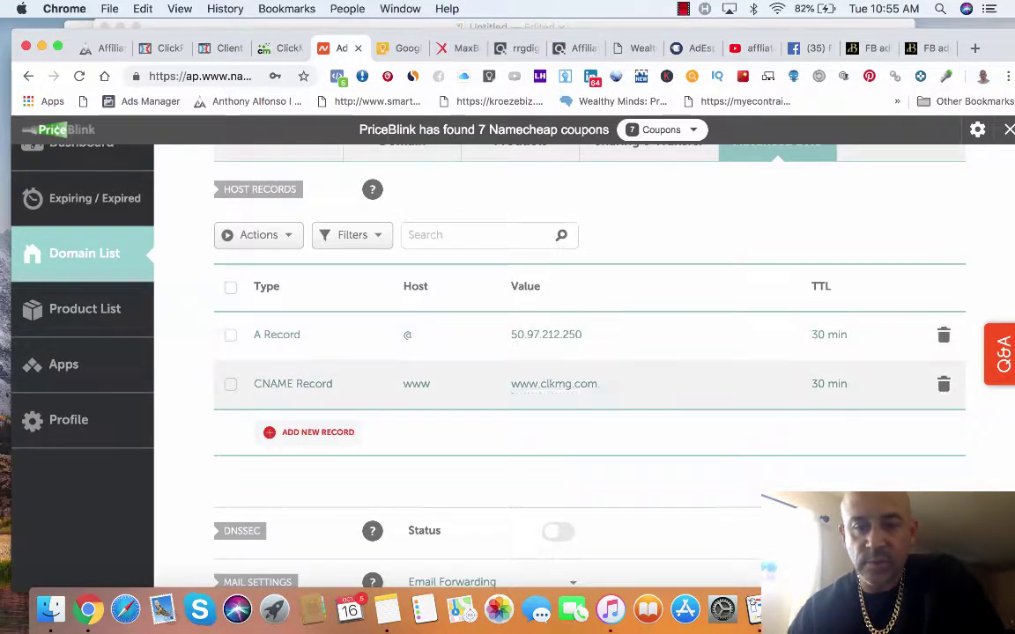
scroll(564, 388, "down", 1)
Step: Review the ClickFunnels landing page from the logo header down to the "Send Email Now!" button
left_click(216, 48)
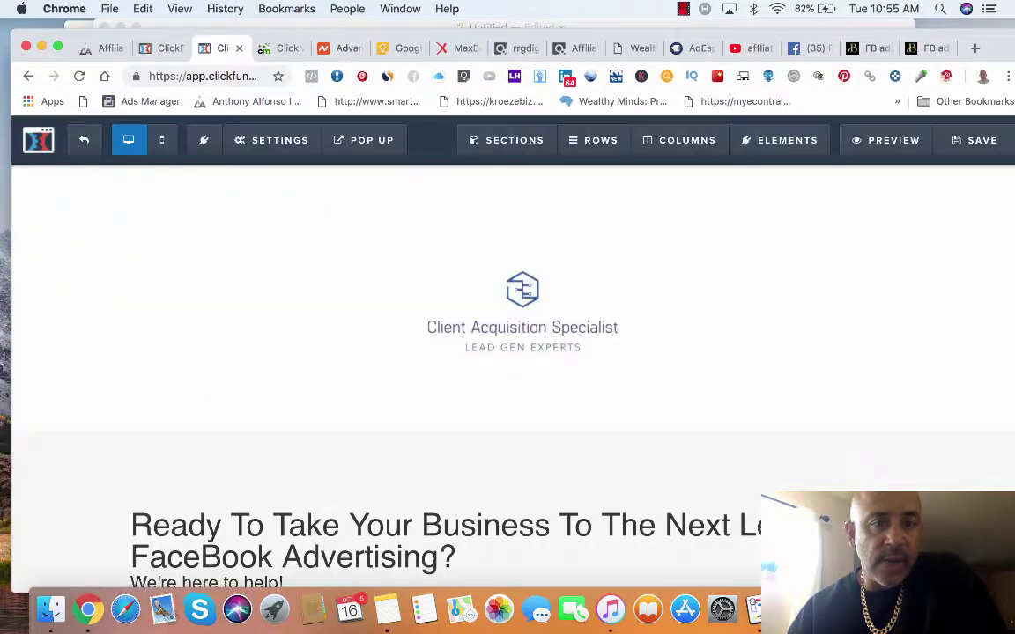
scroll(520, 309, "down", 1)
scroll(520, 309, "up", 1)
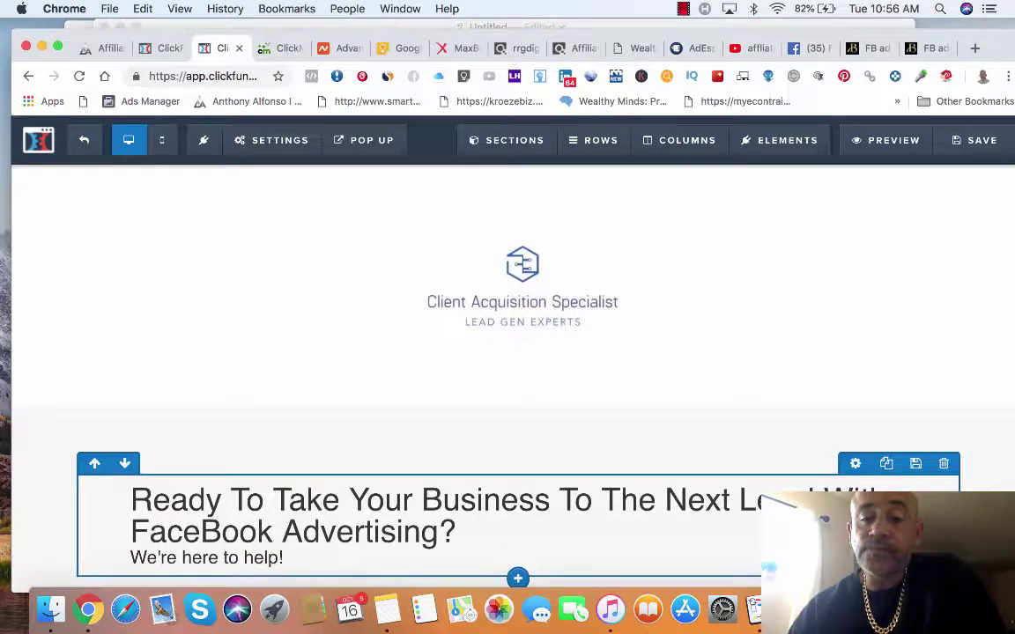
scroll(520, 493, "down", 1)
scroll(520, 370, "down", 10)
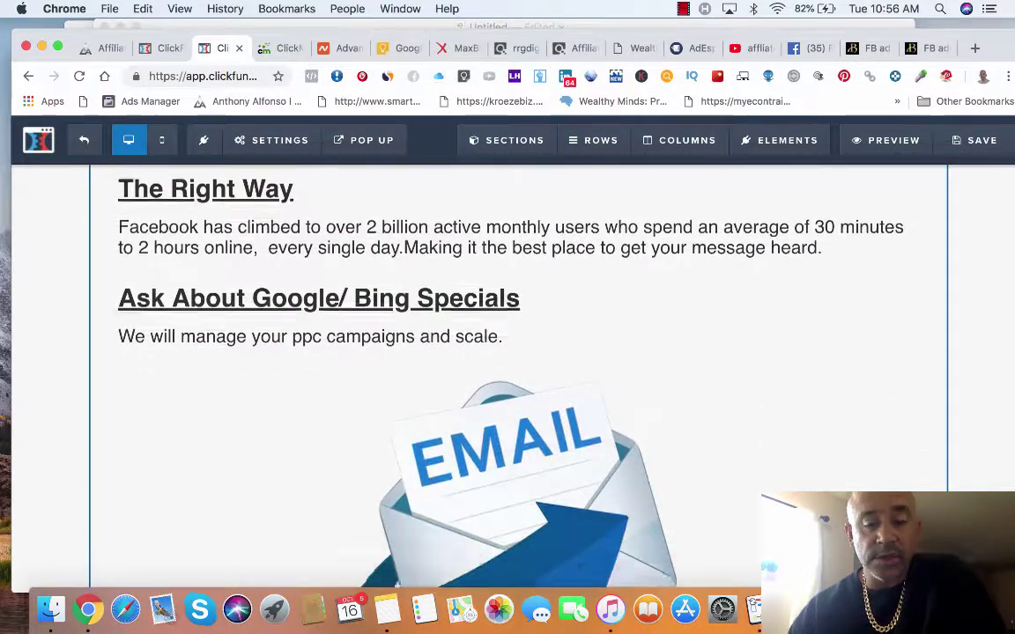
scroll(520, 370, "down", 5)
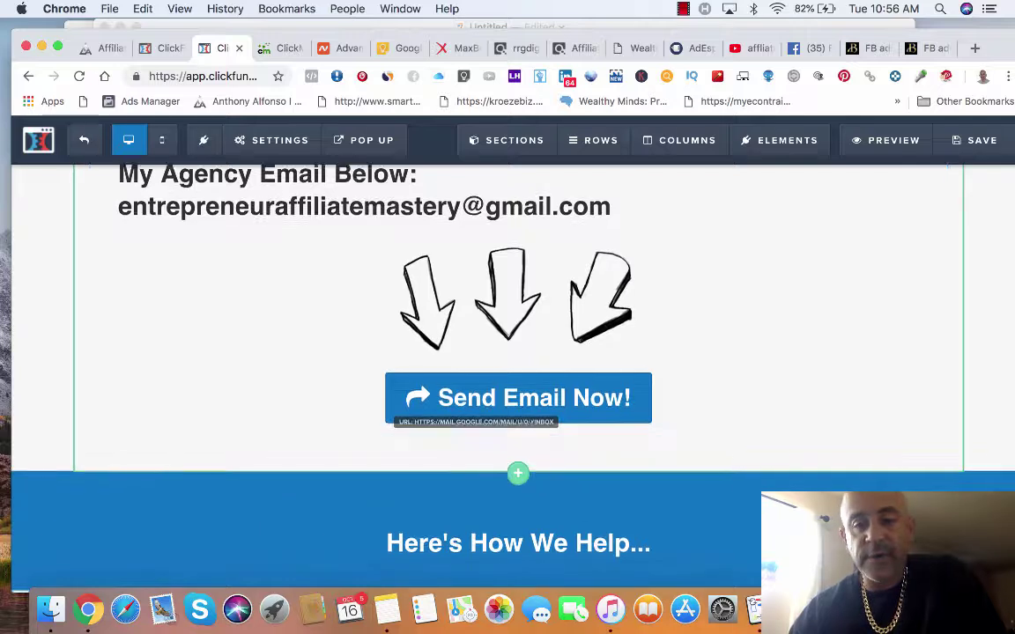